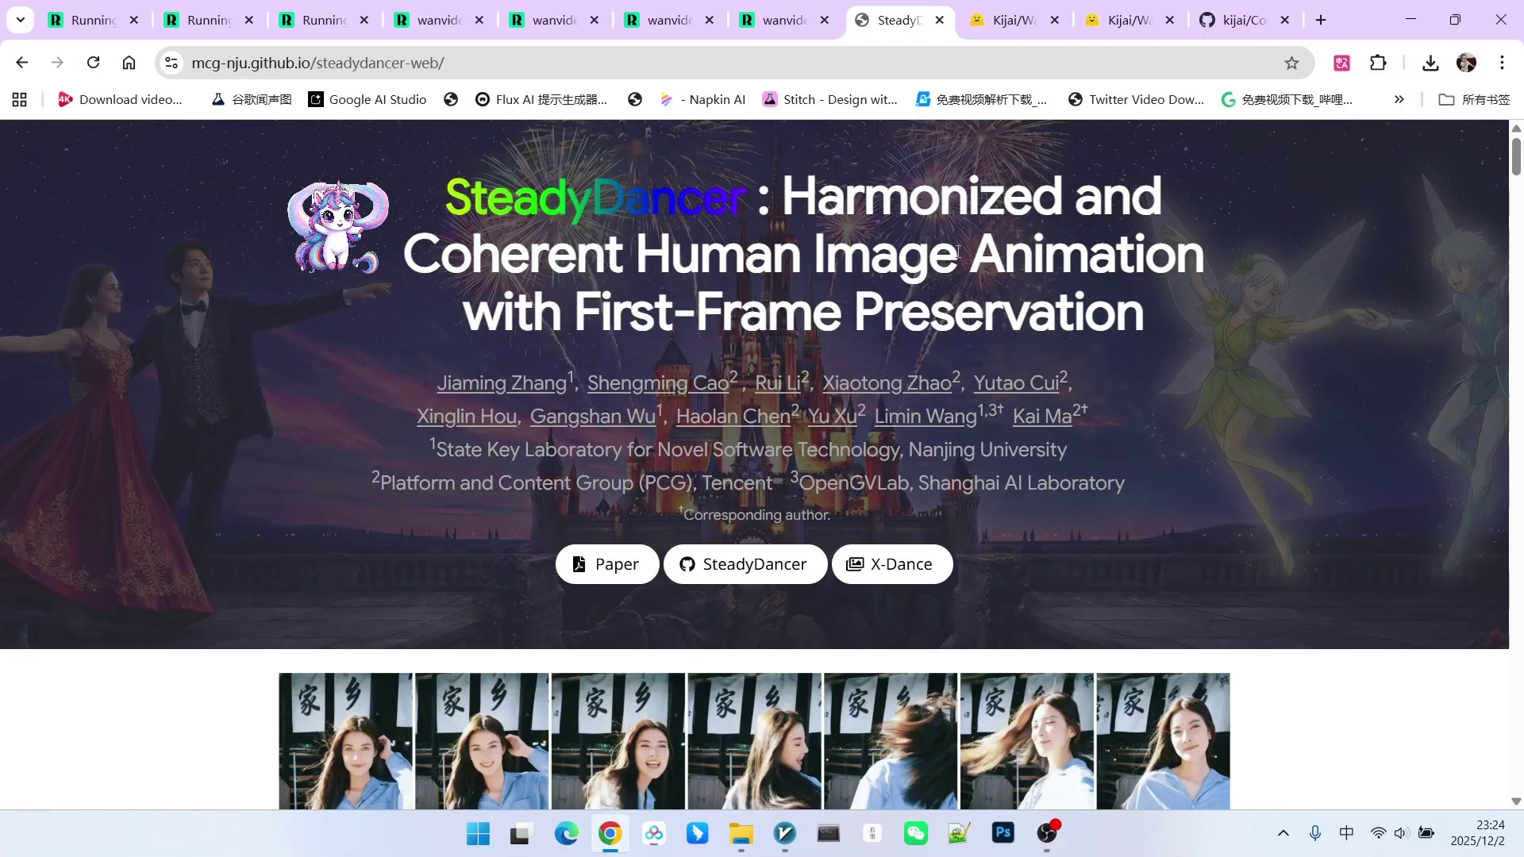
# Step: Look through the SteadyDancer project page, examining the Motivation diagram and the reference image, driven video and result comparisons
pyautogui.scroll(-1, 1062, 215)
pyautogui.scroll(-20, 1062, 214)
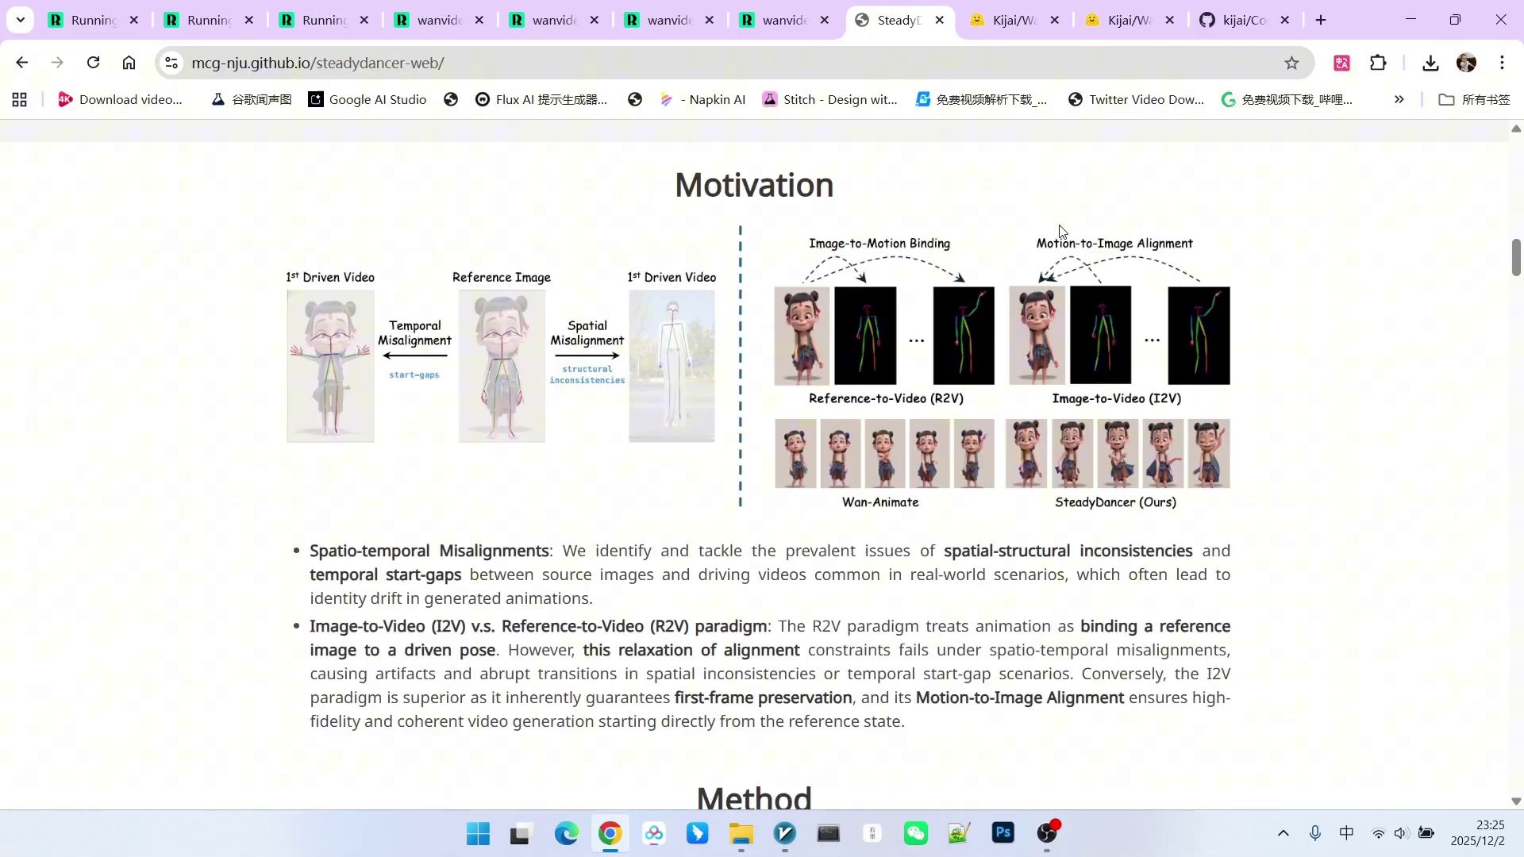
pyautogui.scroll(-10, 1060, 230)
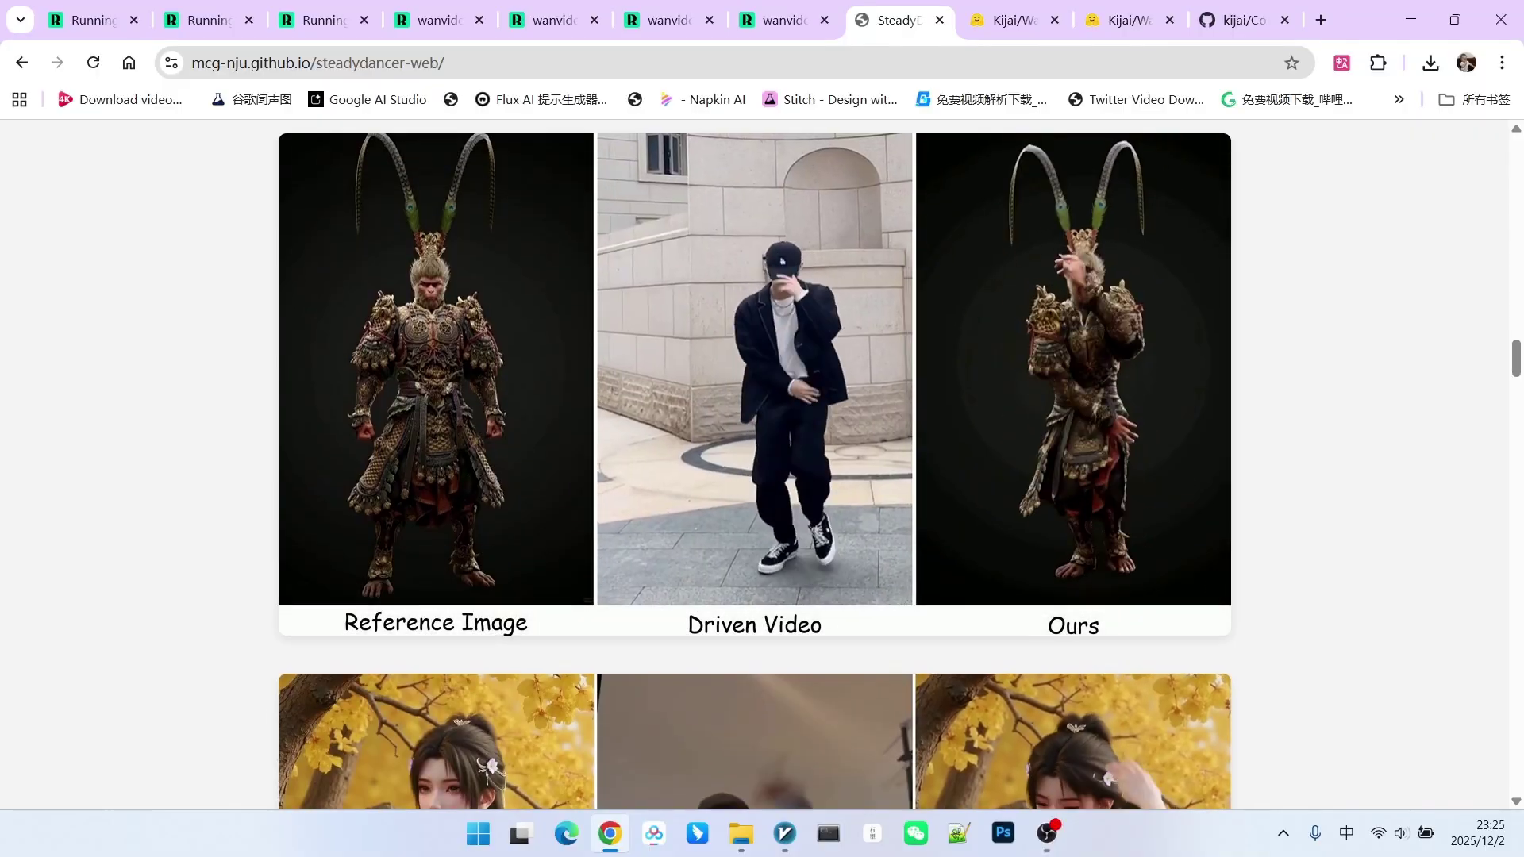
pyautogui.scroll(1, 429, 592)
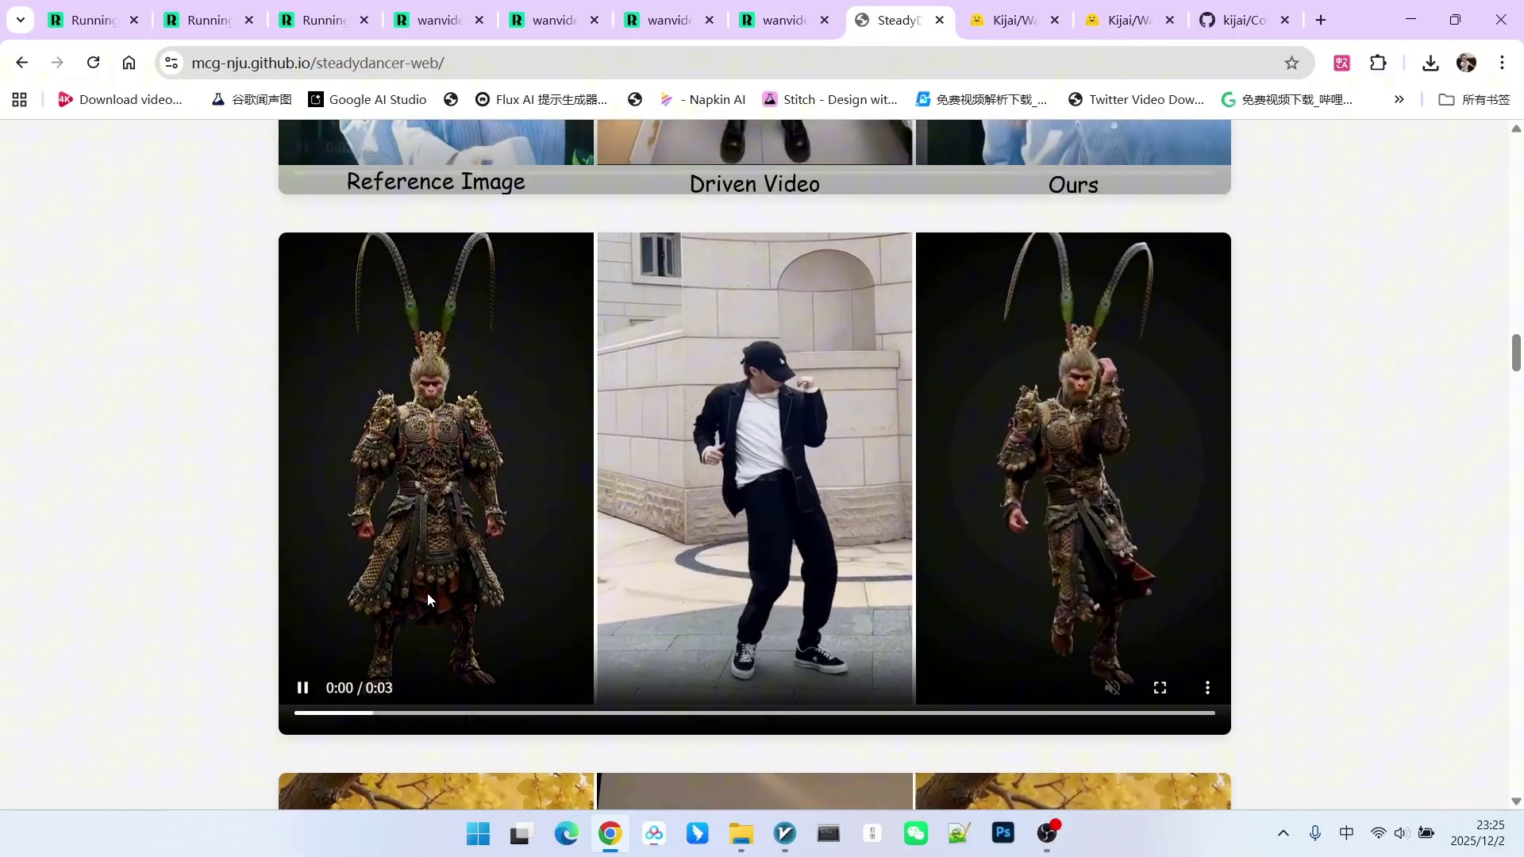
pyautogui.scroll(5, 427, 592)
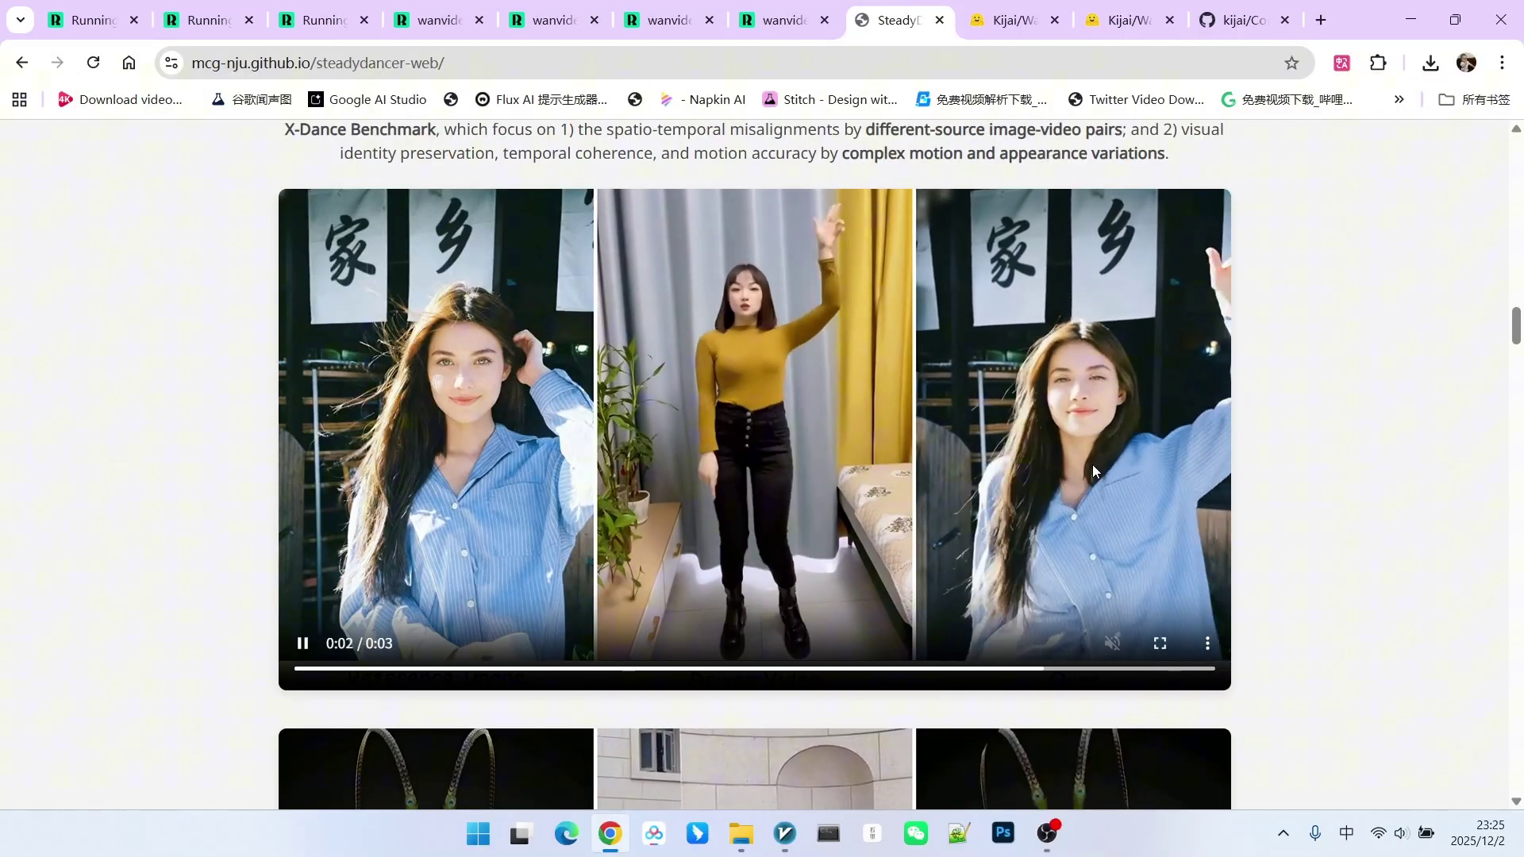
pyautogui.scroll(-10, 1249, 323)
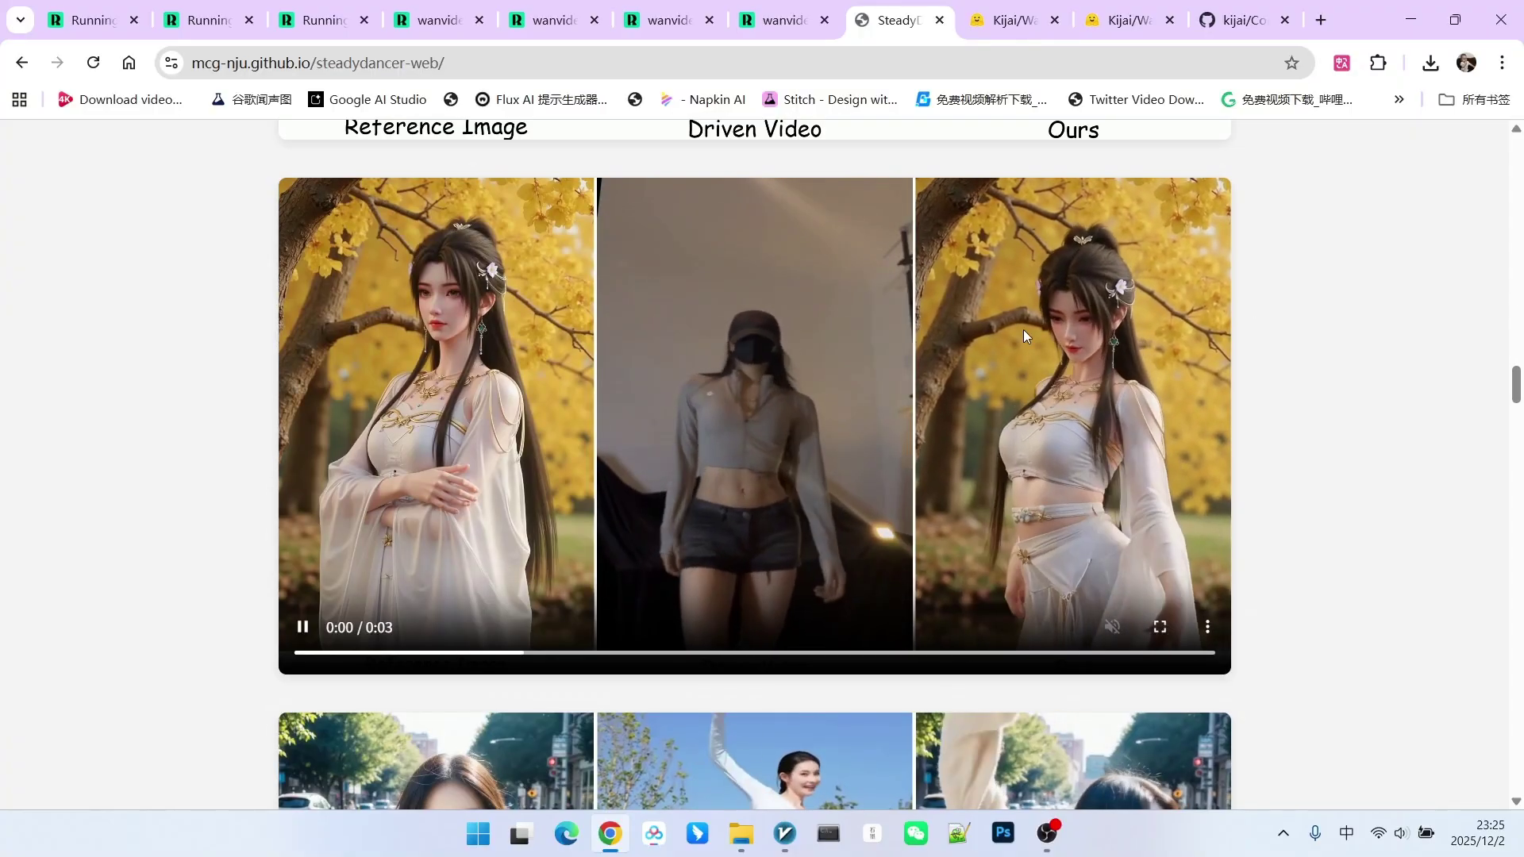
pyautogui.scroll(-10, 1083, 310)
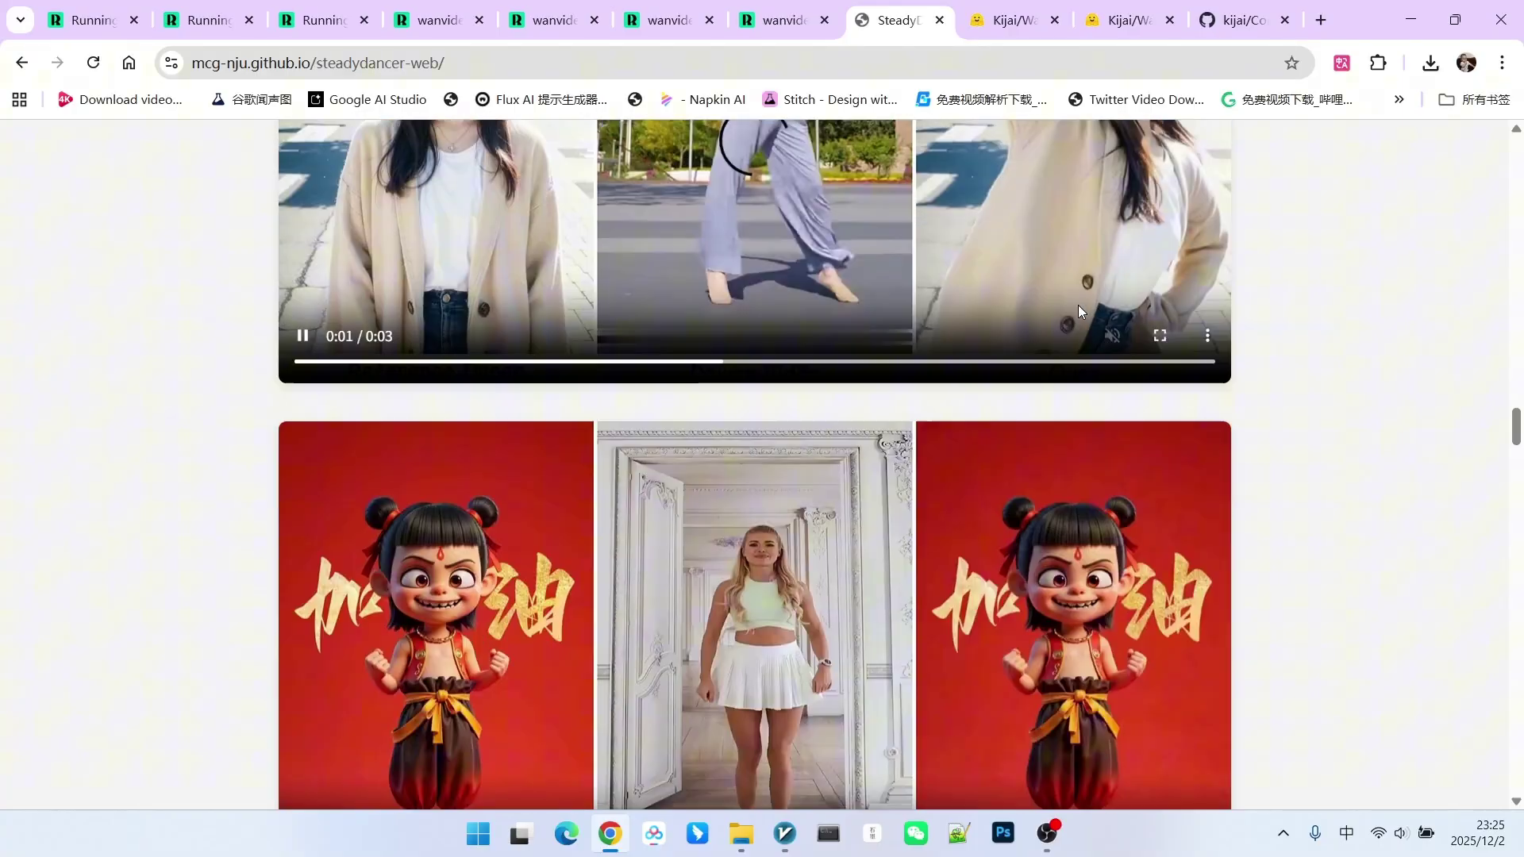
pyautogui.scroll(-4, 1078, 310)
pyautogui.scroll(-5, 1167, 278)
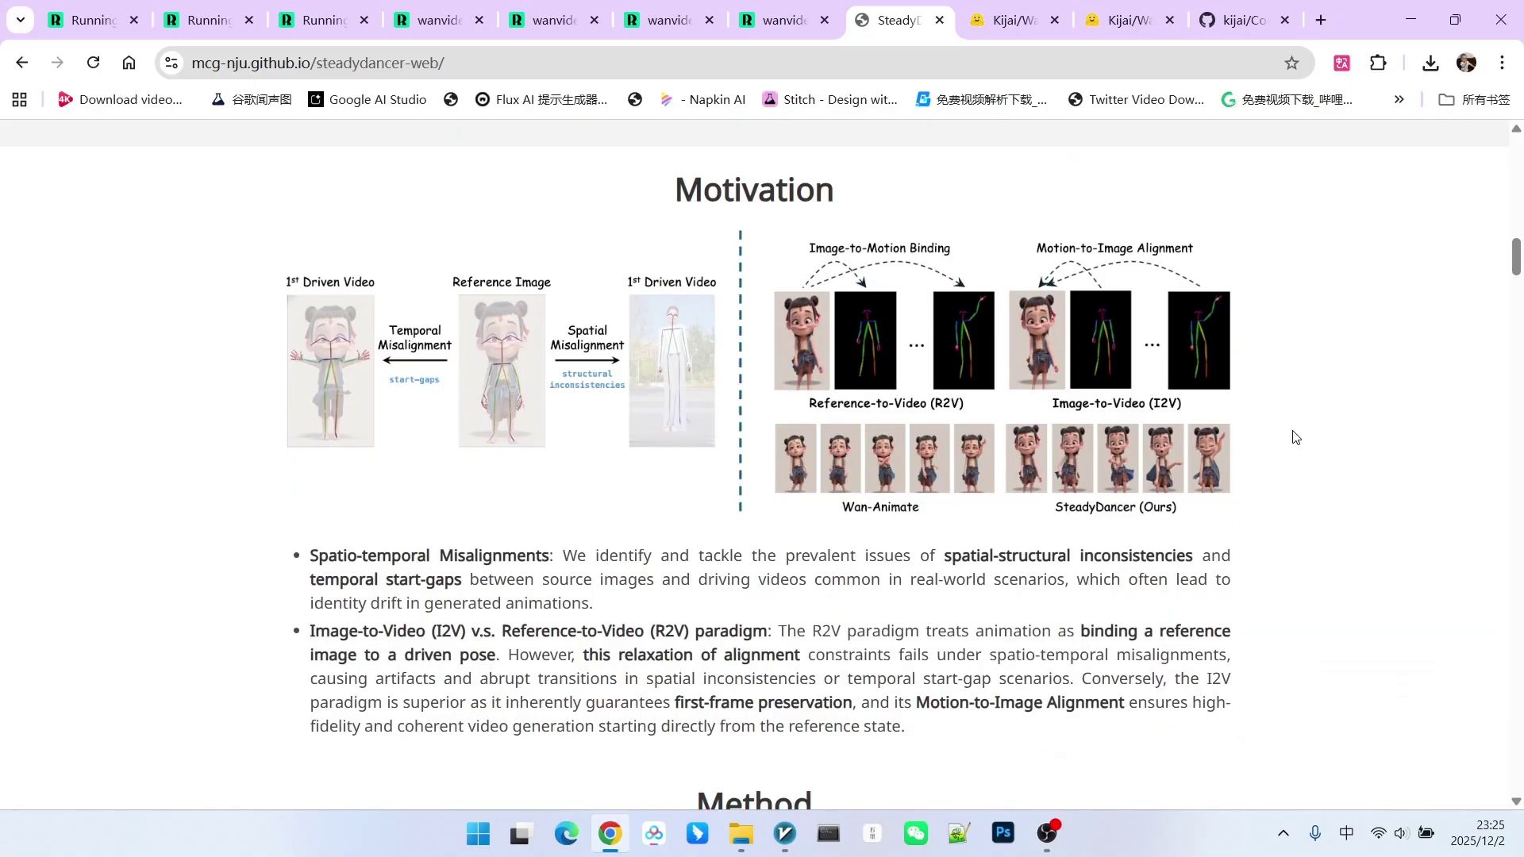
pyautogui.scroll(-1, 1292, 433)
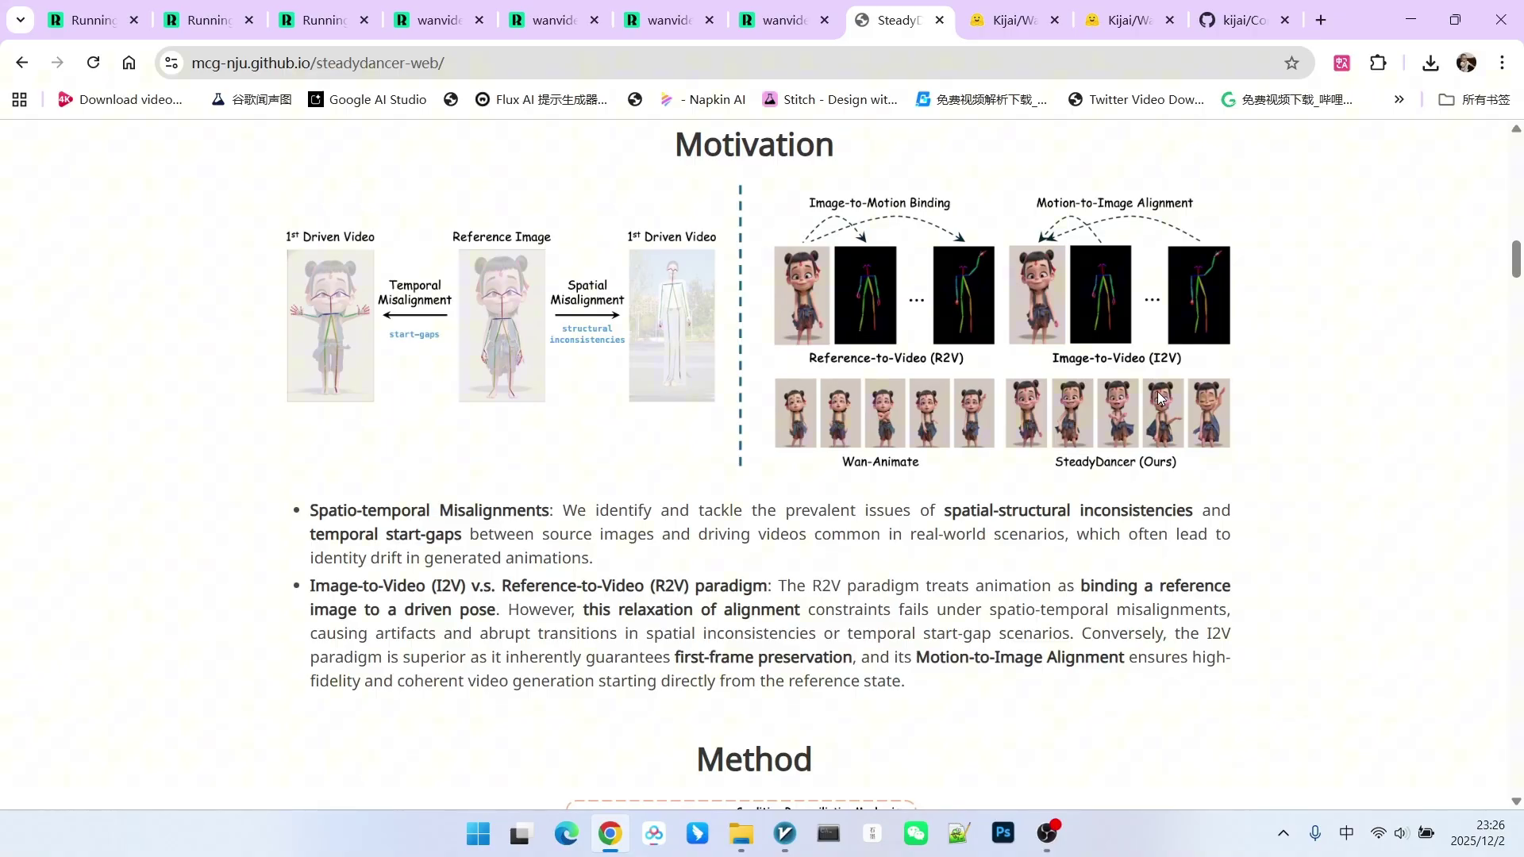
pyautogui.scroll(1, 1211, 397)
pyautogui.scroll(-1, 1101, 407)
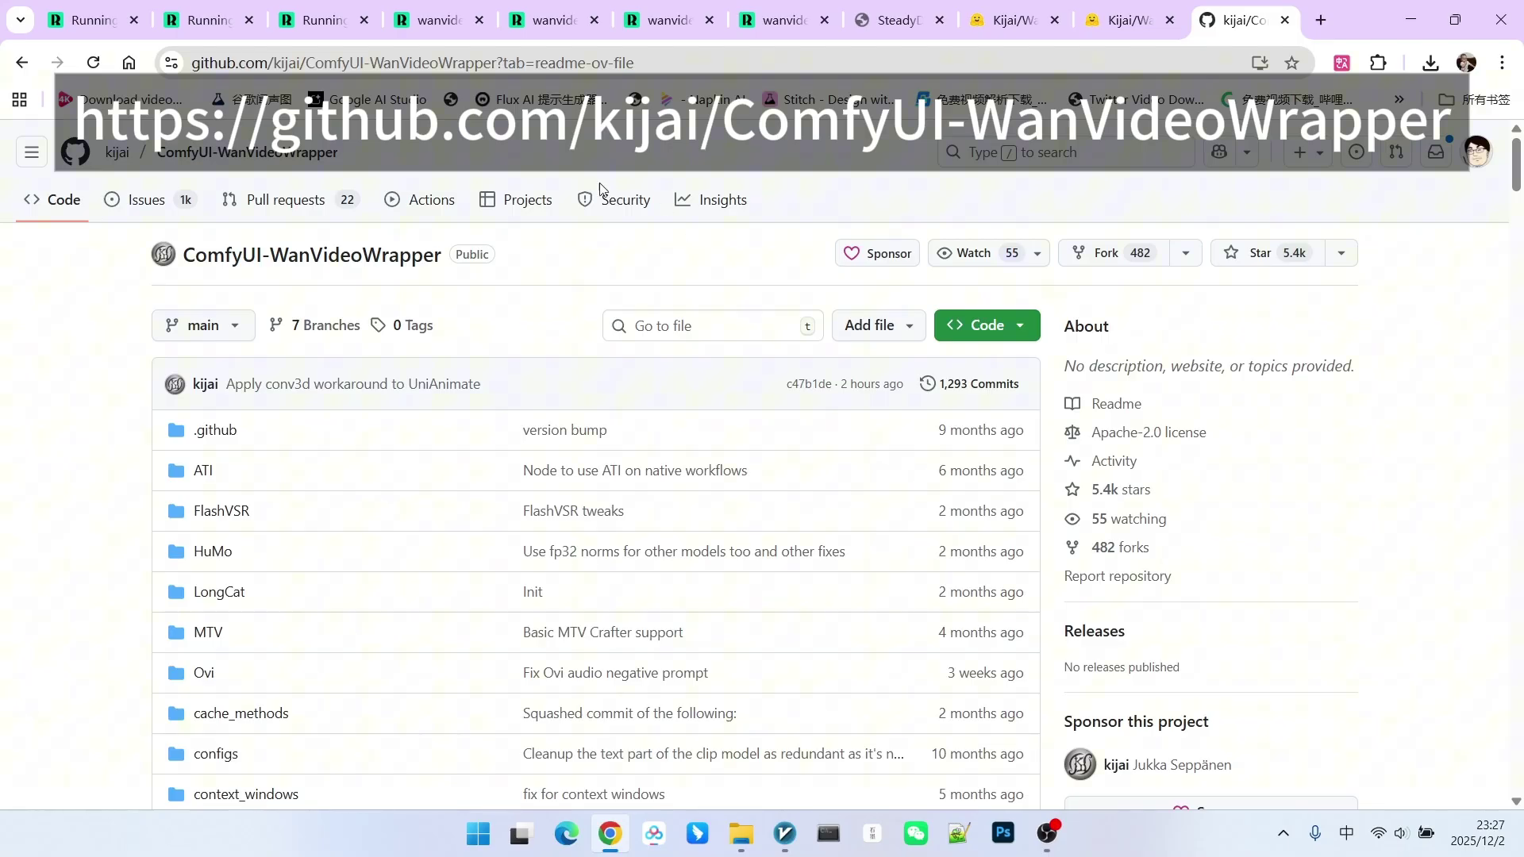
# Step: Open the example_workflows folder of the ComfyUI-WanVideoWrapper repository and look through its workflow files
pyautogui.scroll(-3, 755, 265)
pyautogui.scroll(1, 763, 265)
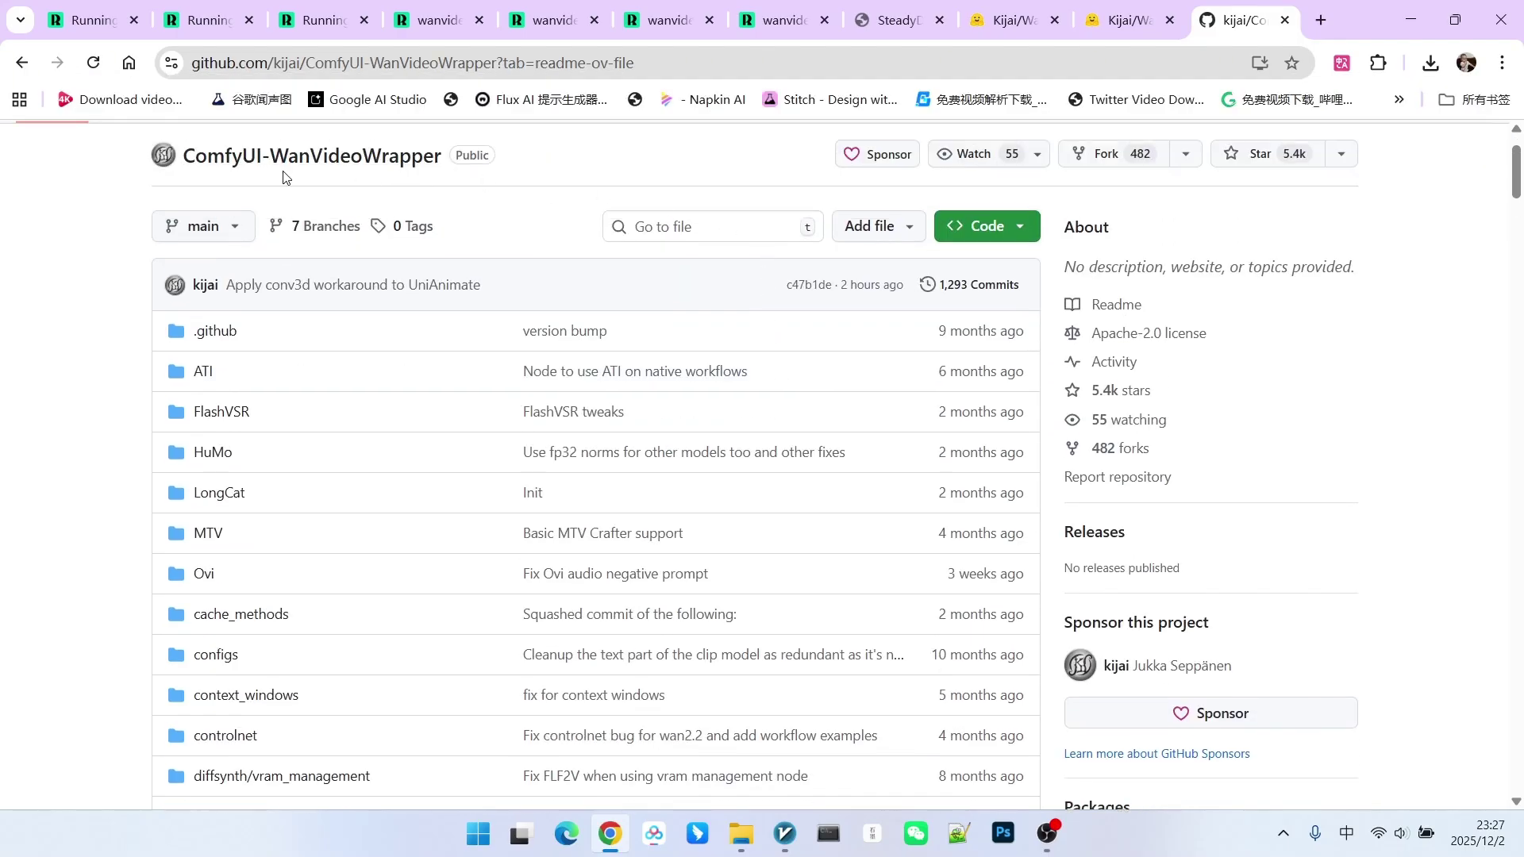
pyautogui.scroll(-4, 653, 299)
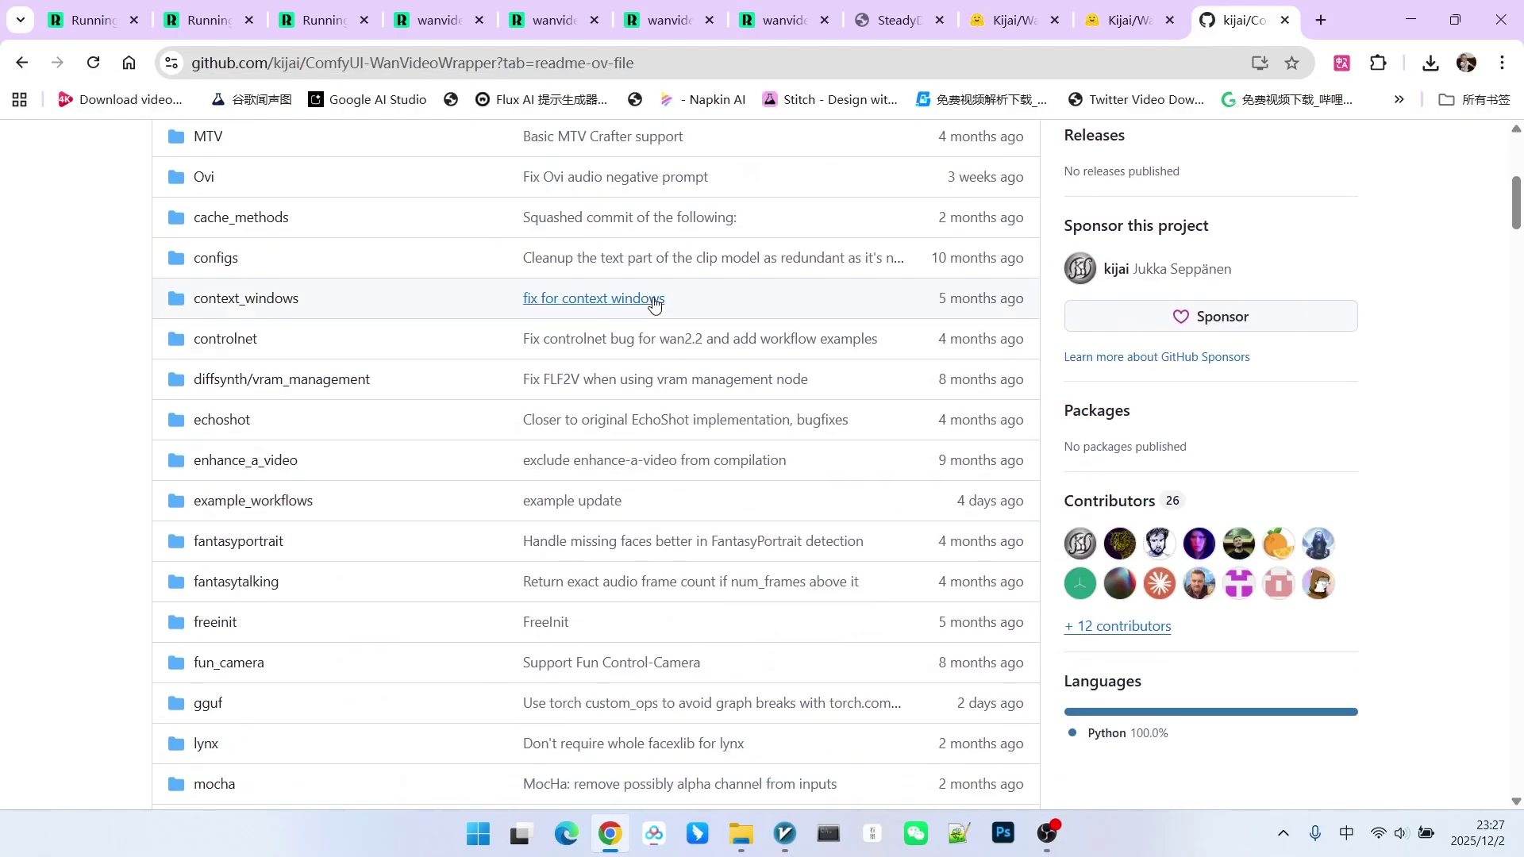
pyautogui.scroll(-1, 667, 341)
pyautogui.click(651, 386)
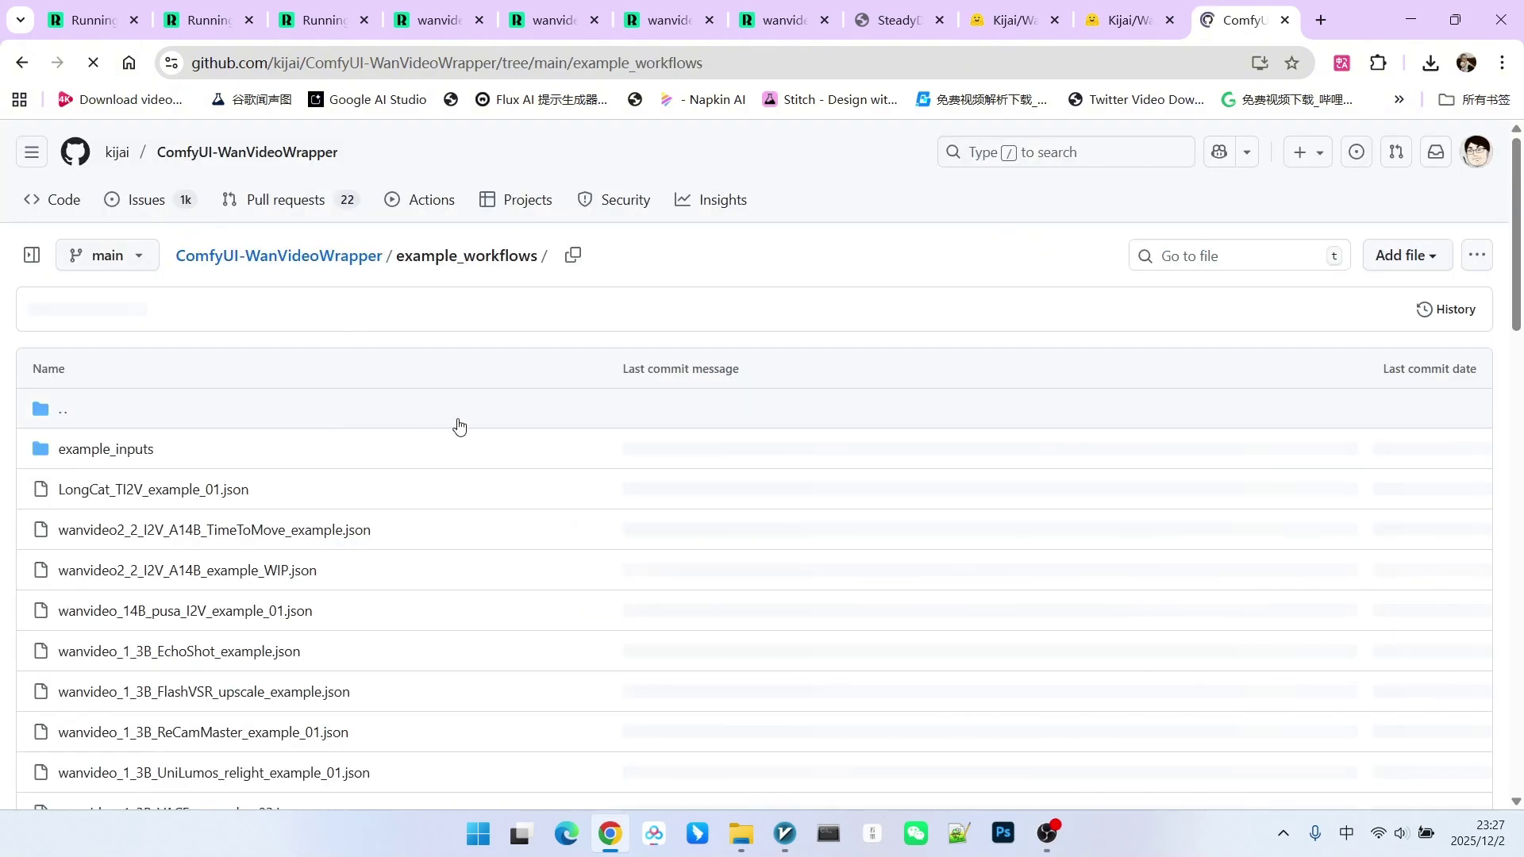
pyautogui.scroll(-10, 146, 463)
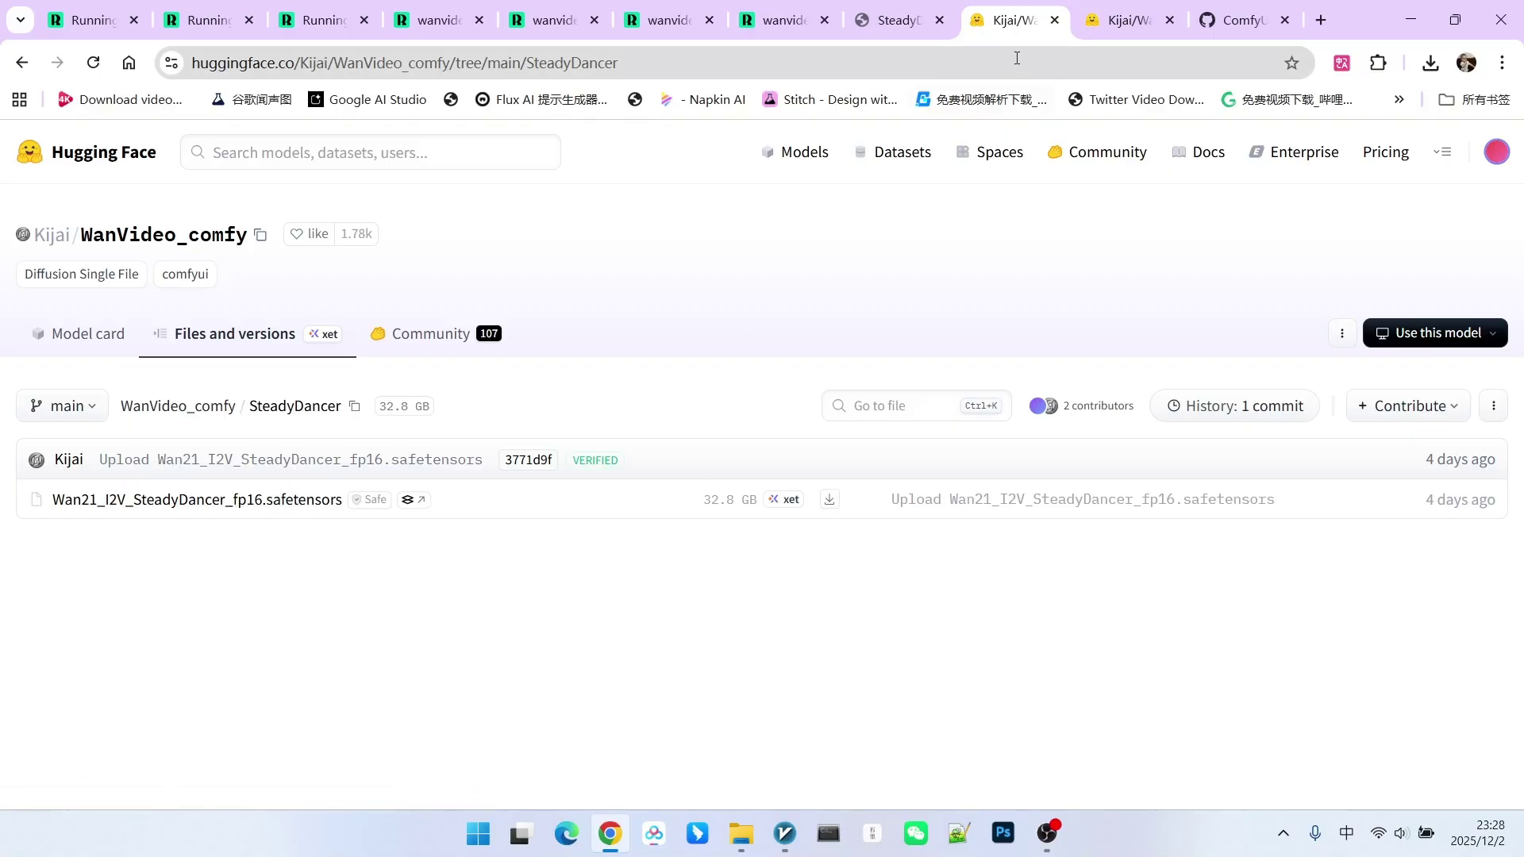
# Step: Switch to the second Kijai model page on Hugging Face
pyautogui.click(1111, 20)
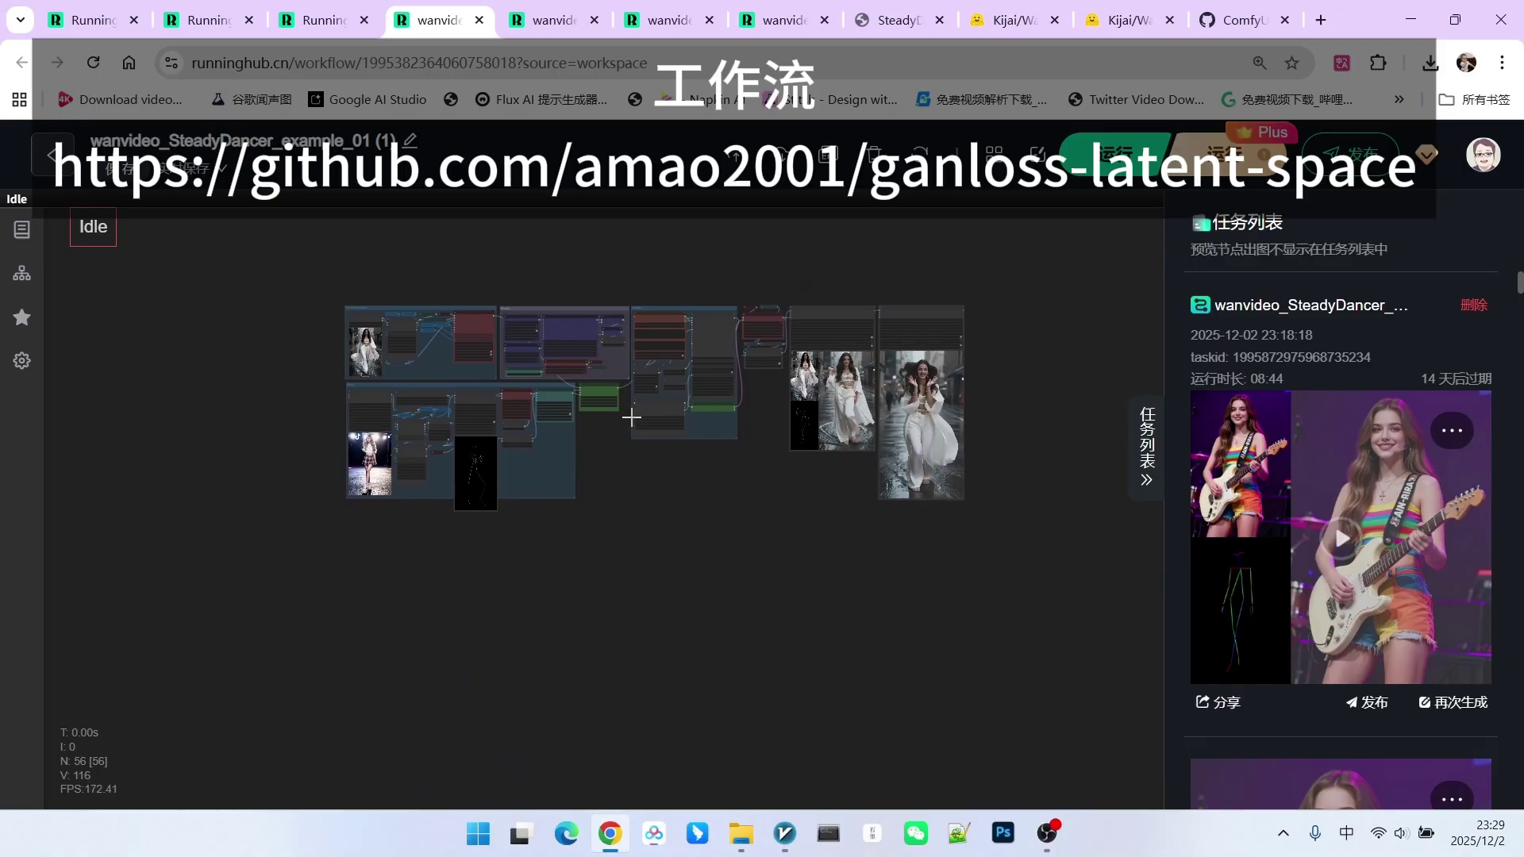
# Step: Look over the node groups of the wanvideo_SteadyDancer_example_01 (1) workflow in RunningHub, ending at the Models group
pyautogui.scroll(5, 630, 415)
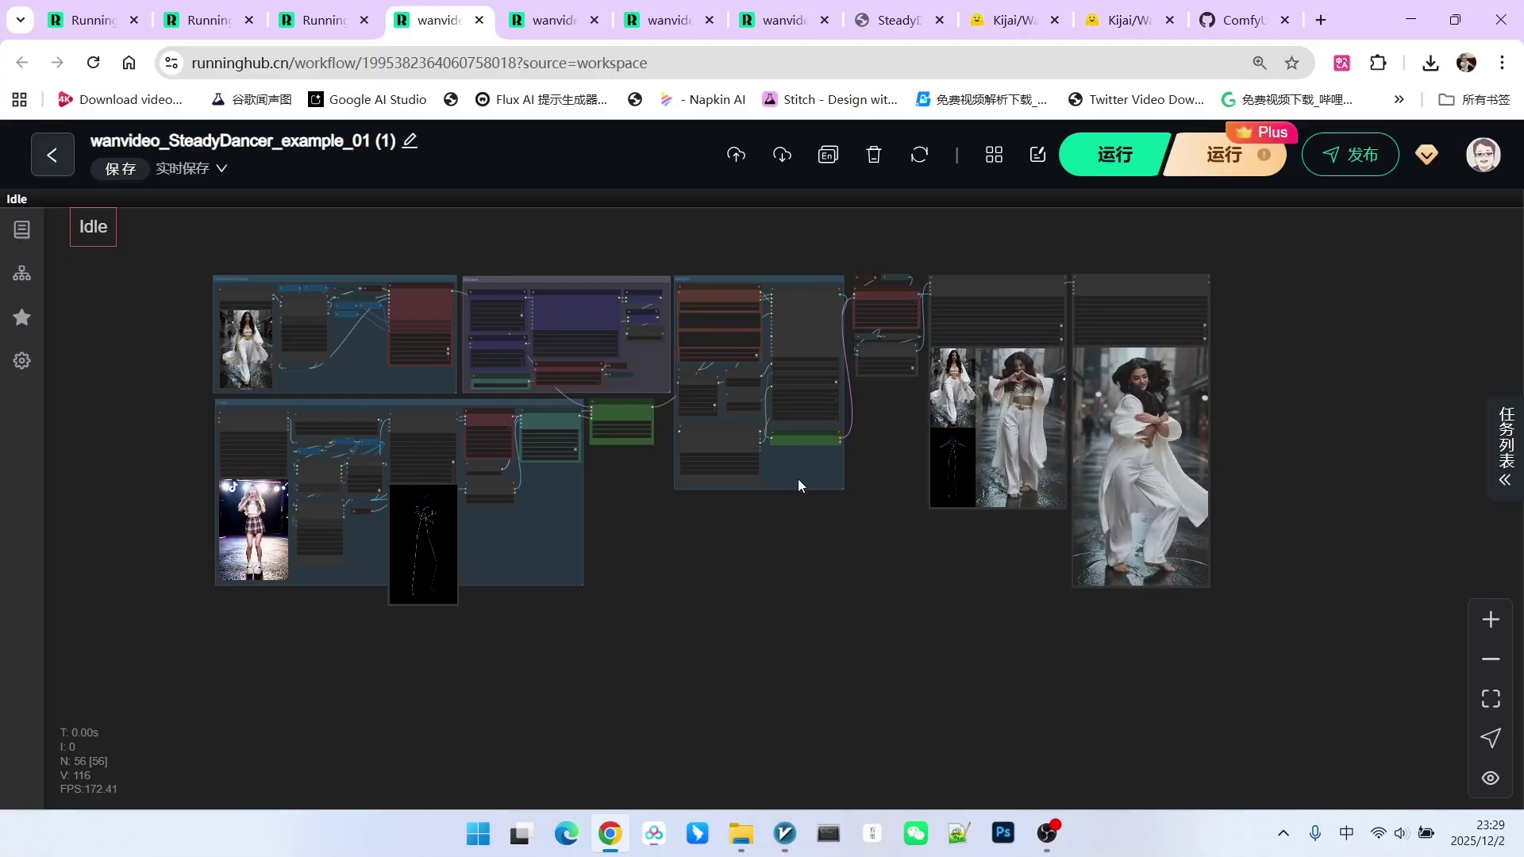
pyautogui.scroll(1, 873, 485)
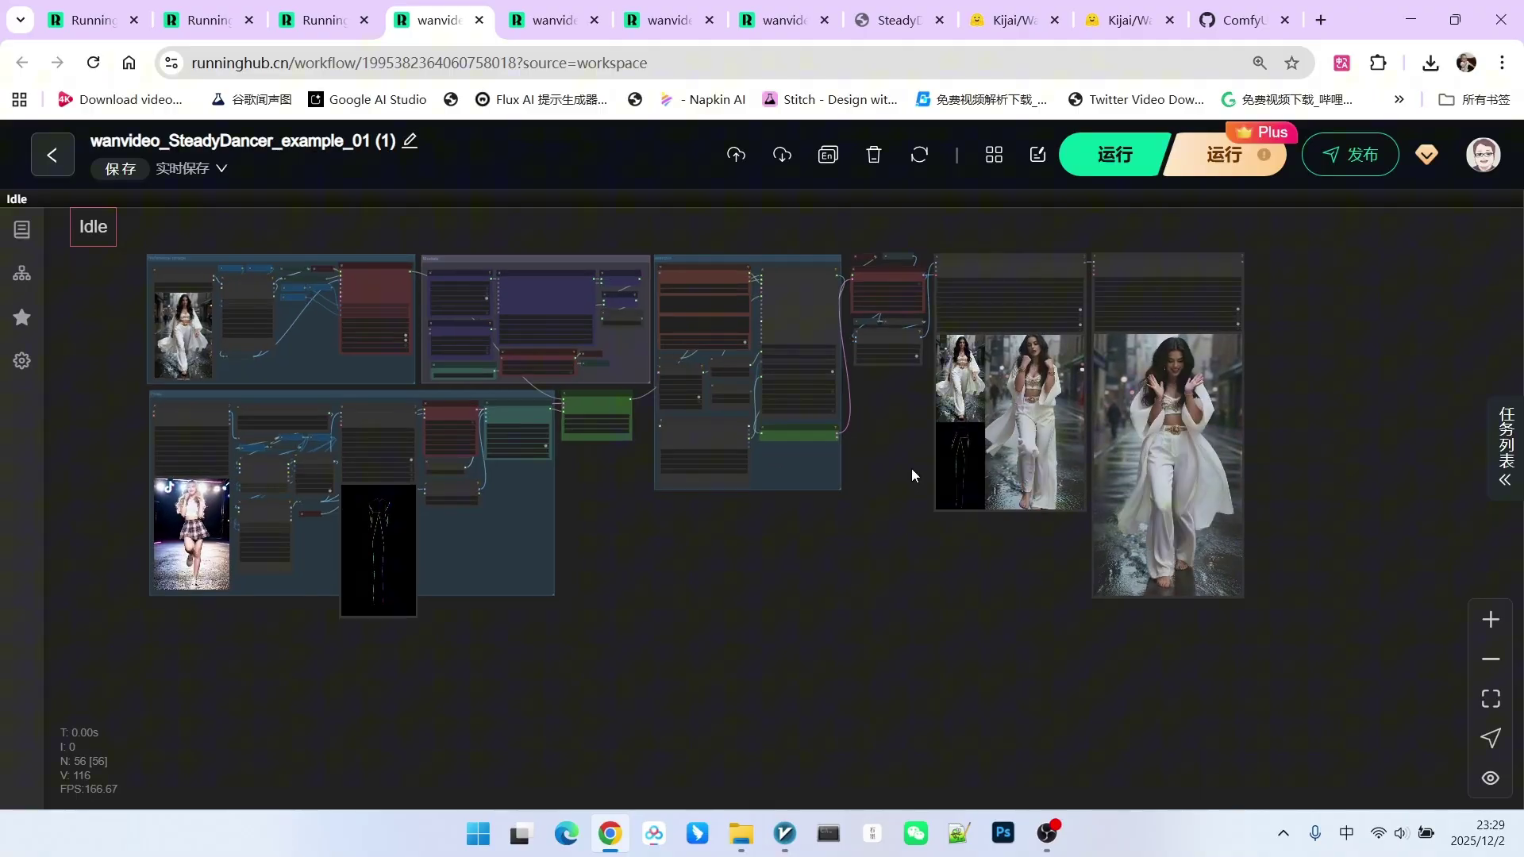
pyautogui.scroll(-1, 912, 468)
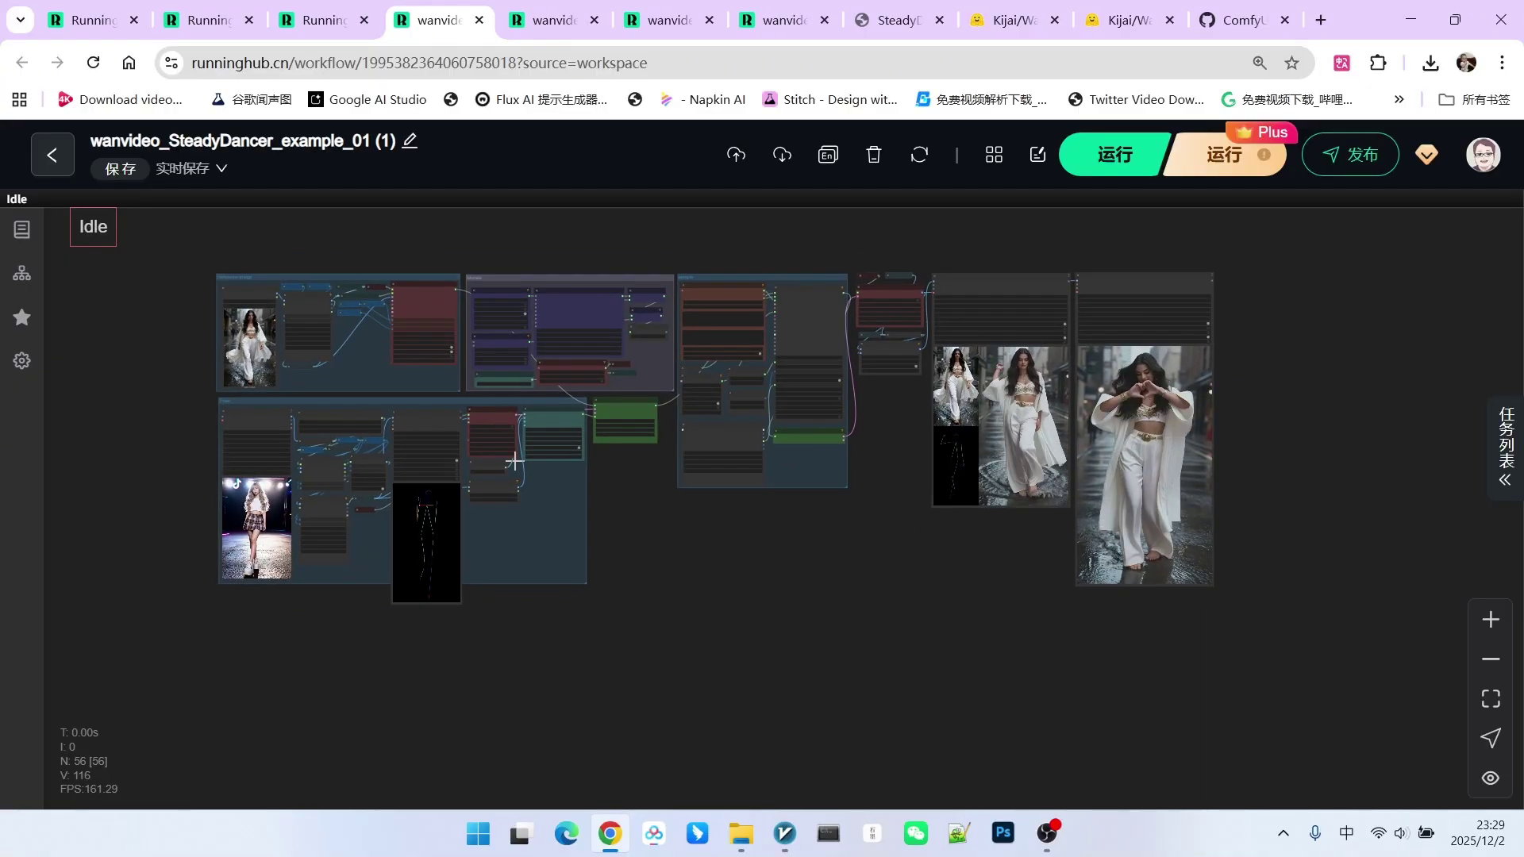
pyautogui.moveTo(717, 522); pyautogui.dragTo(749, 540)
pyautogui.scroll(5, 650, 297)
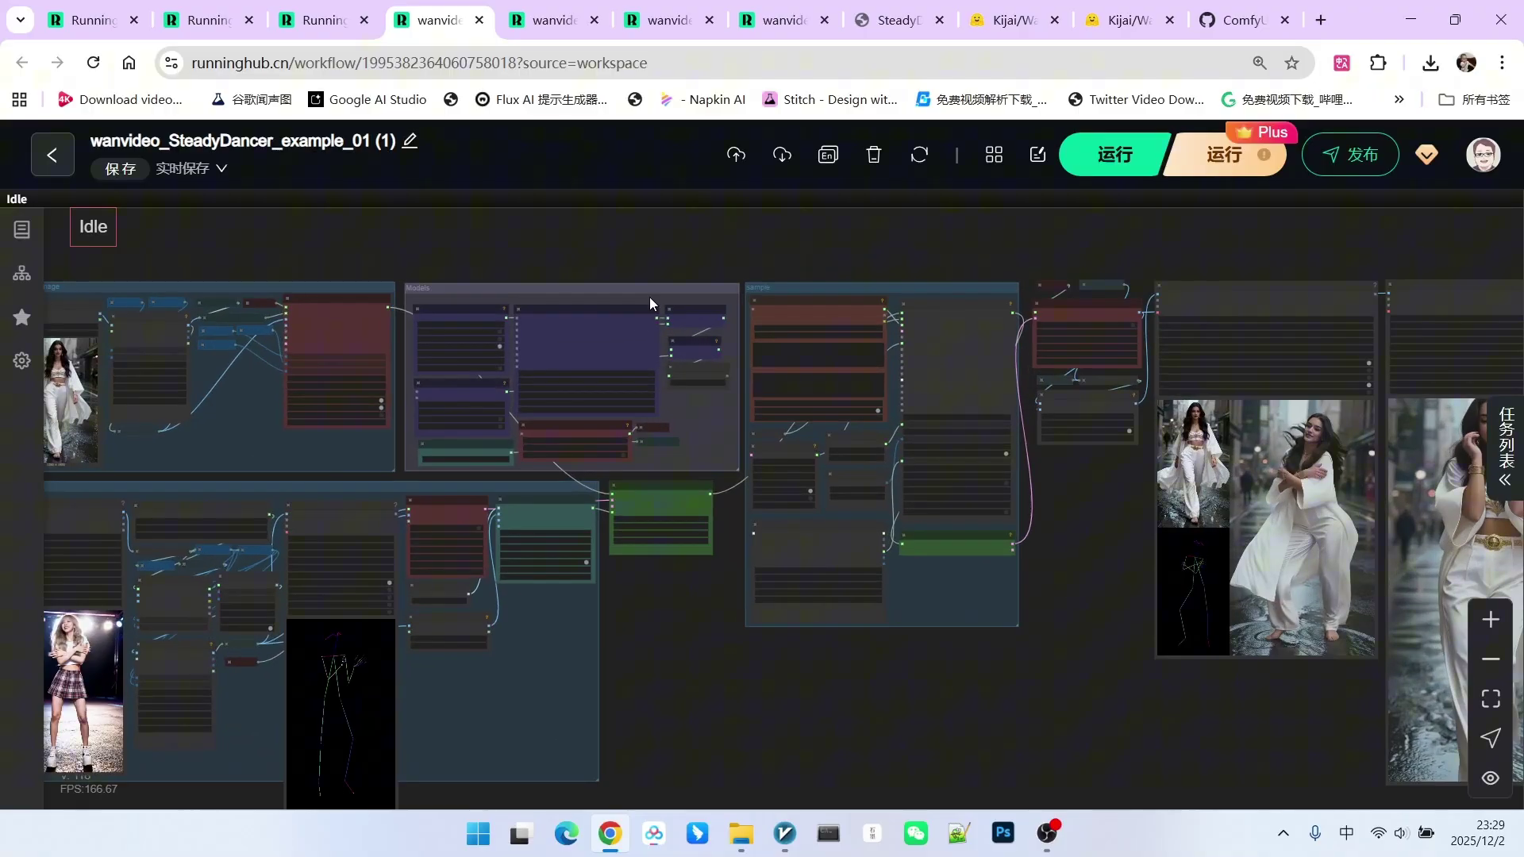
pyautogui.scroll(5, 659, 282)
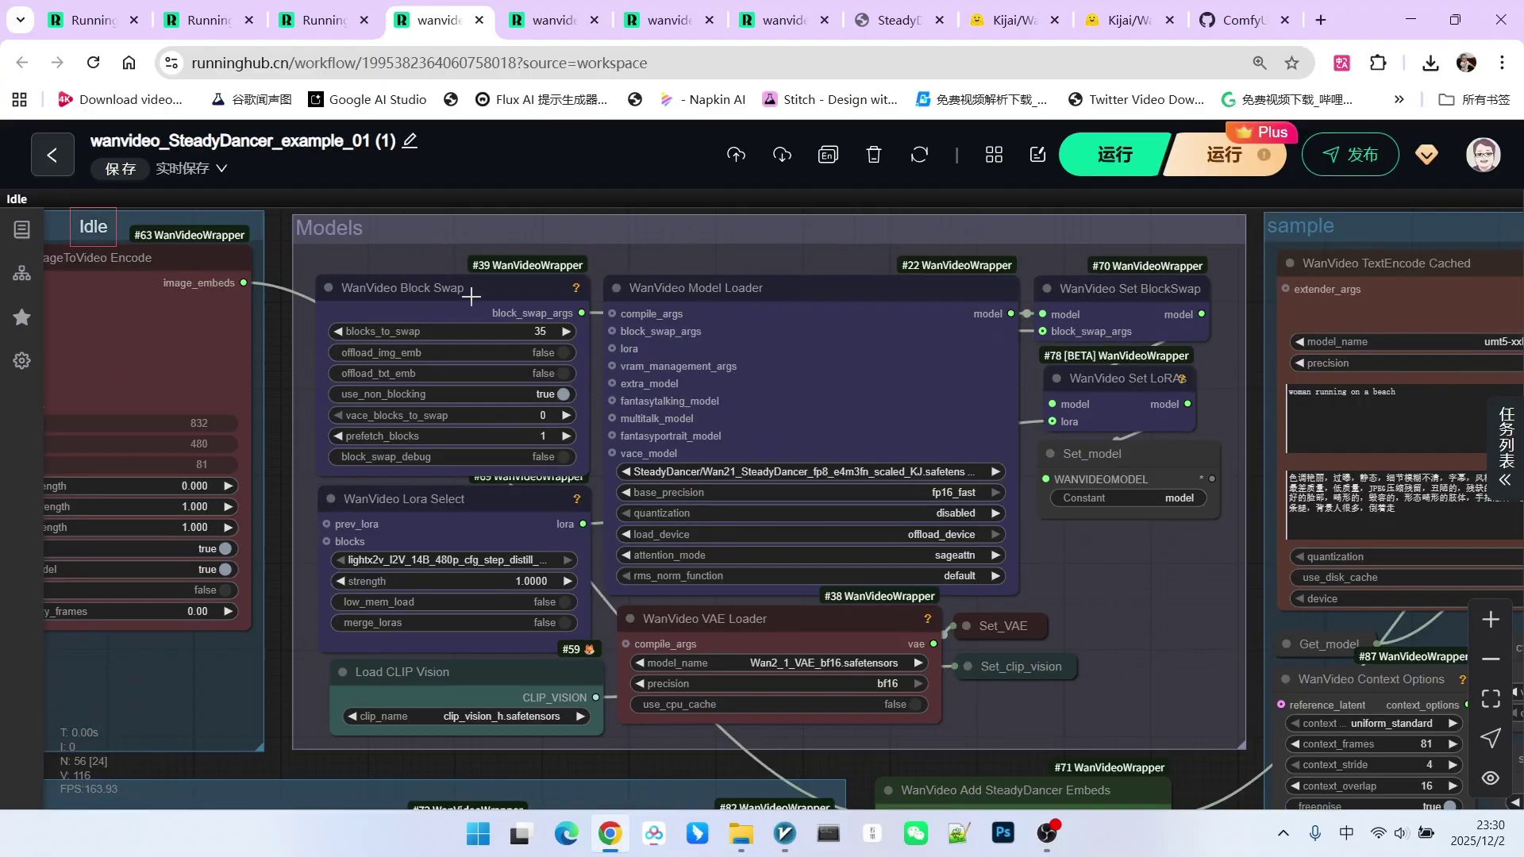
# Step: Inspect the WanVideo Block Swap node and temporarily widen the WanVideo Lora Select node to read its full LoRA file name
pyautogui.click(469, 296)
pyautogui.scroll(3, 521, 337)
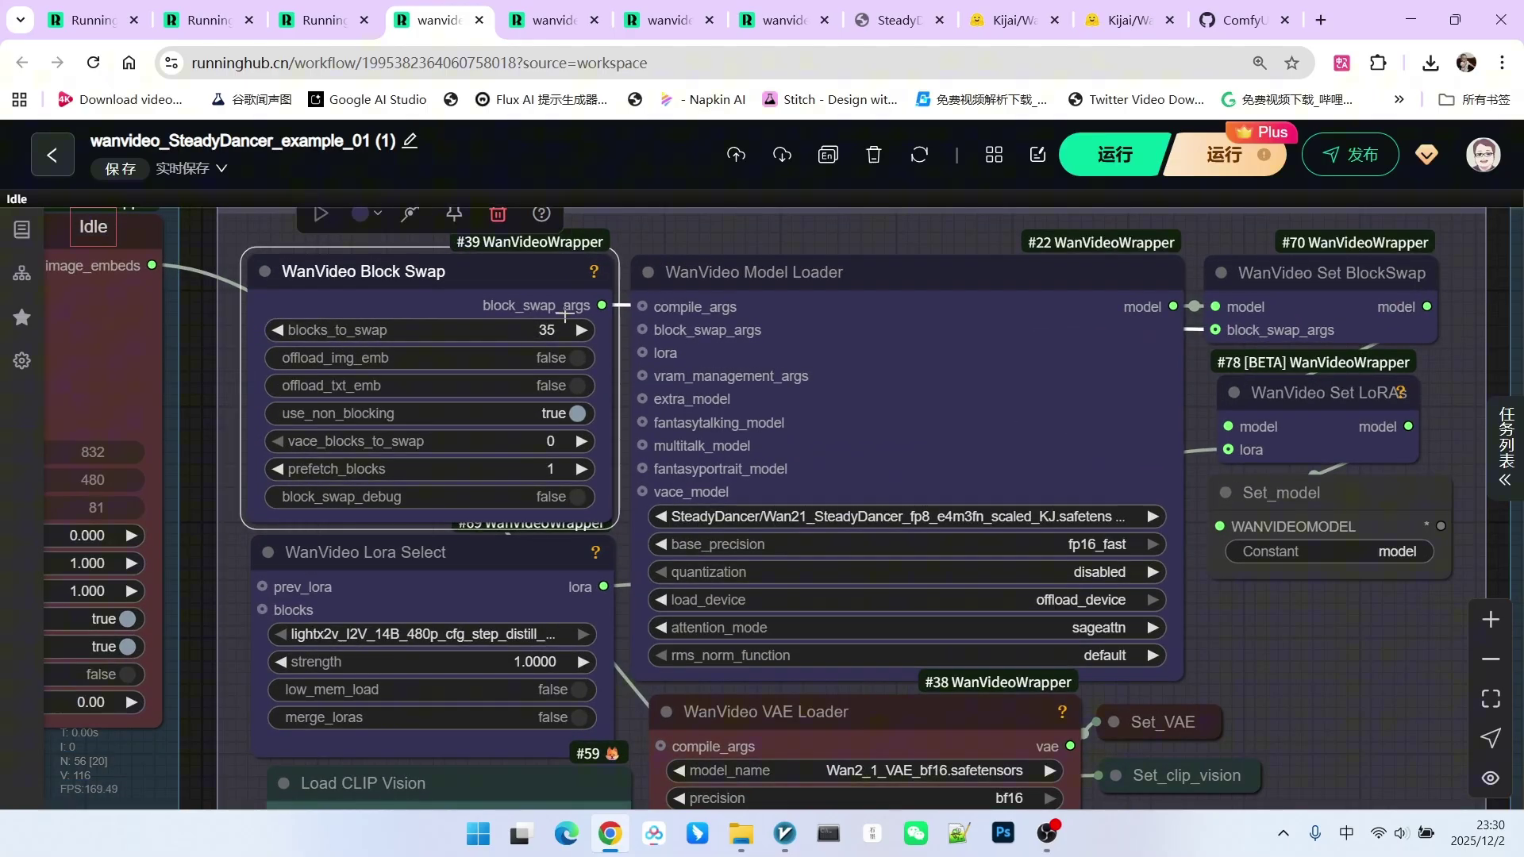
pyautogui.scroll(-2, 548, 329)
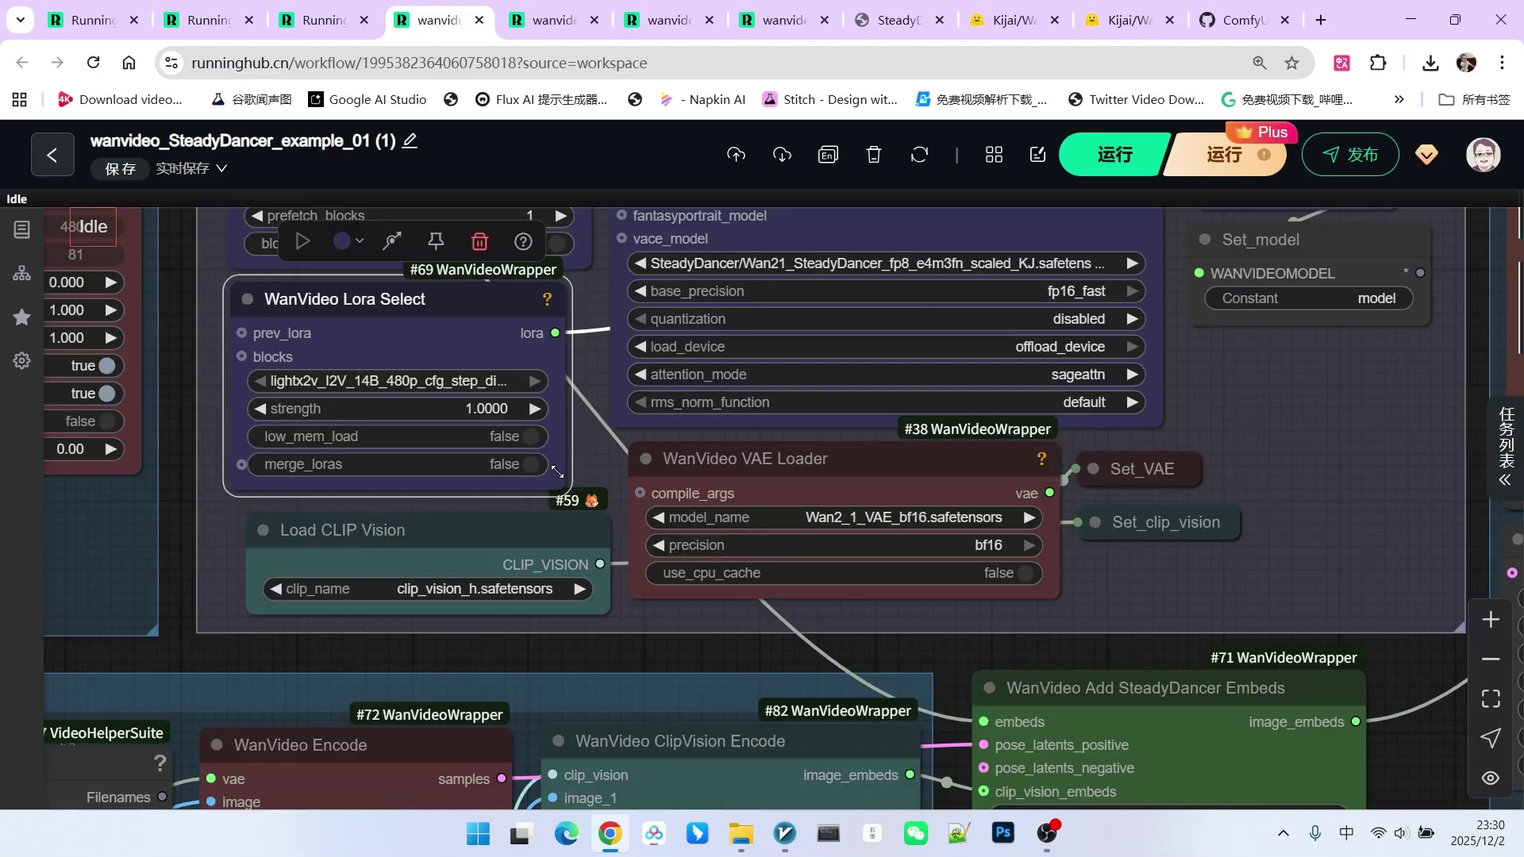
pyautogui.moveTo(586, 493); pyautogui.dragTo(998, 511)
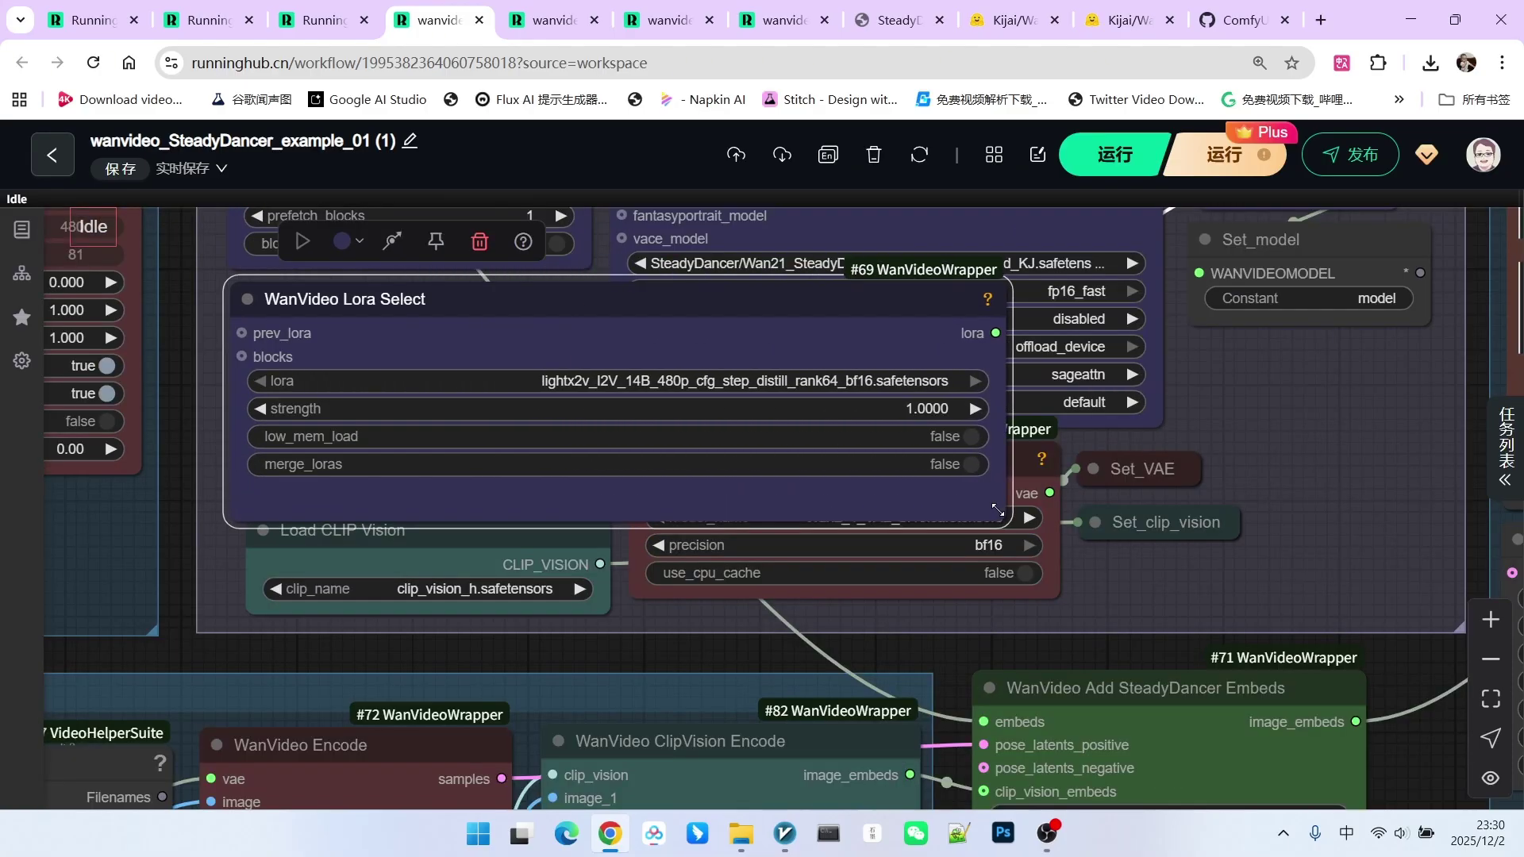
pyautogui.moveTo(998, 510); pyautogui.dragTo(636, 478)
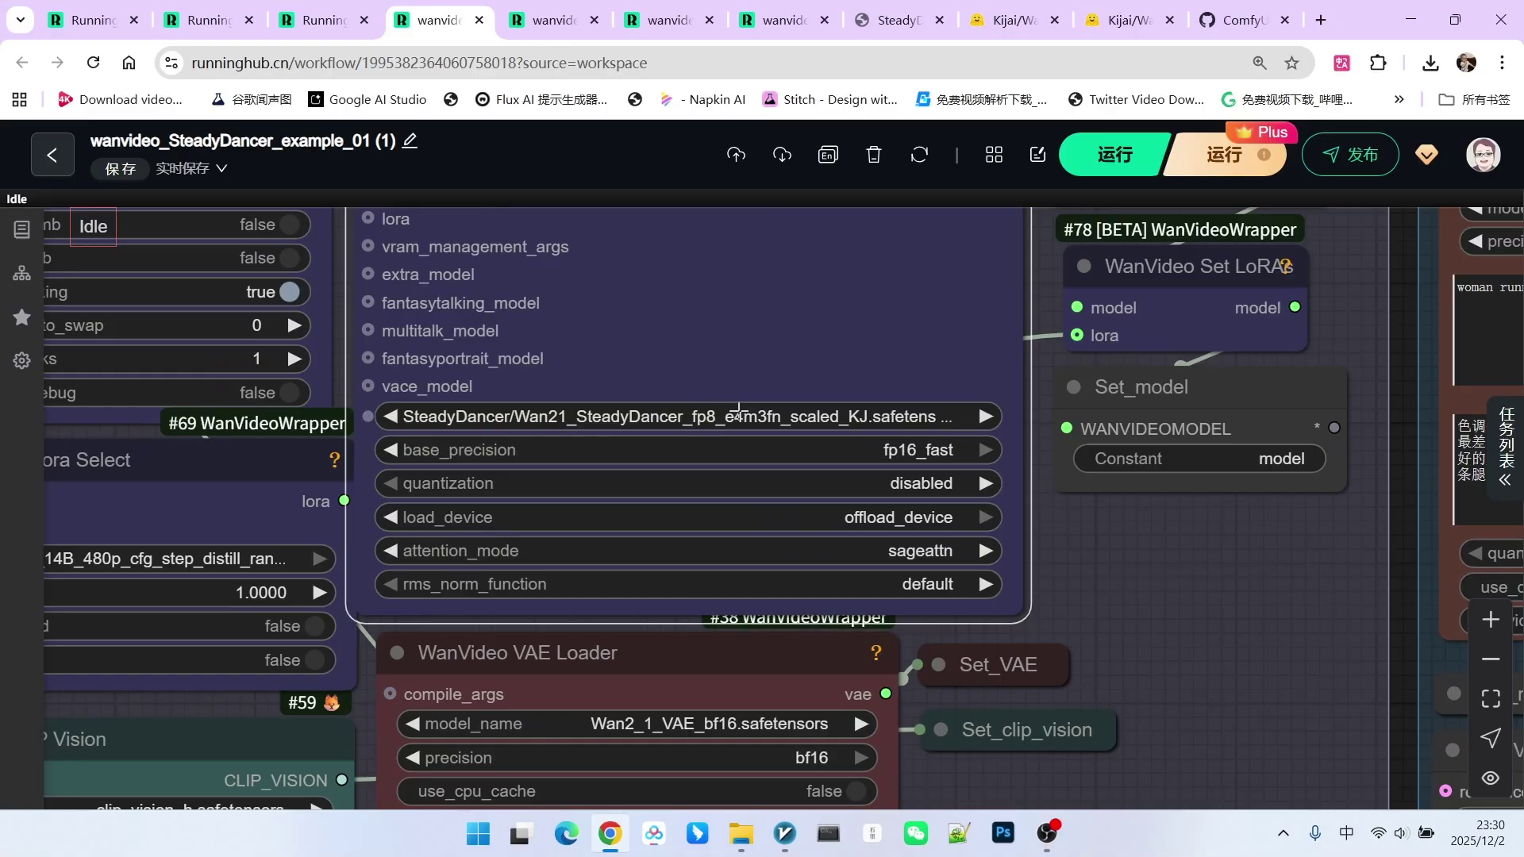
# Step: Examine the WanVideo Model Loader, WanVideo VAE Loader, Load CLIP Vision and Set_clip_vision nodes in the Models group
pyautogui.scroll(-5, 755, 409)
pyautogui.scroll(5, 967, 442)
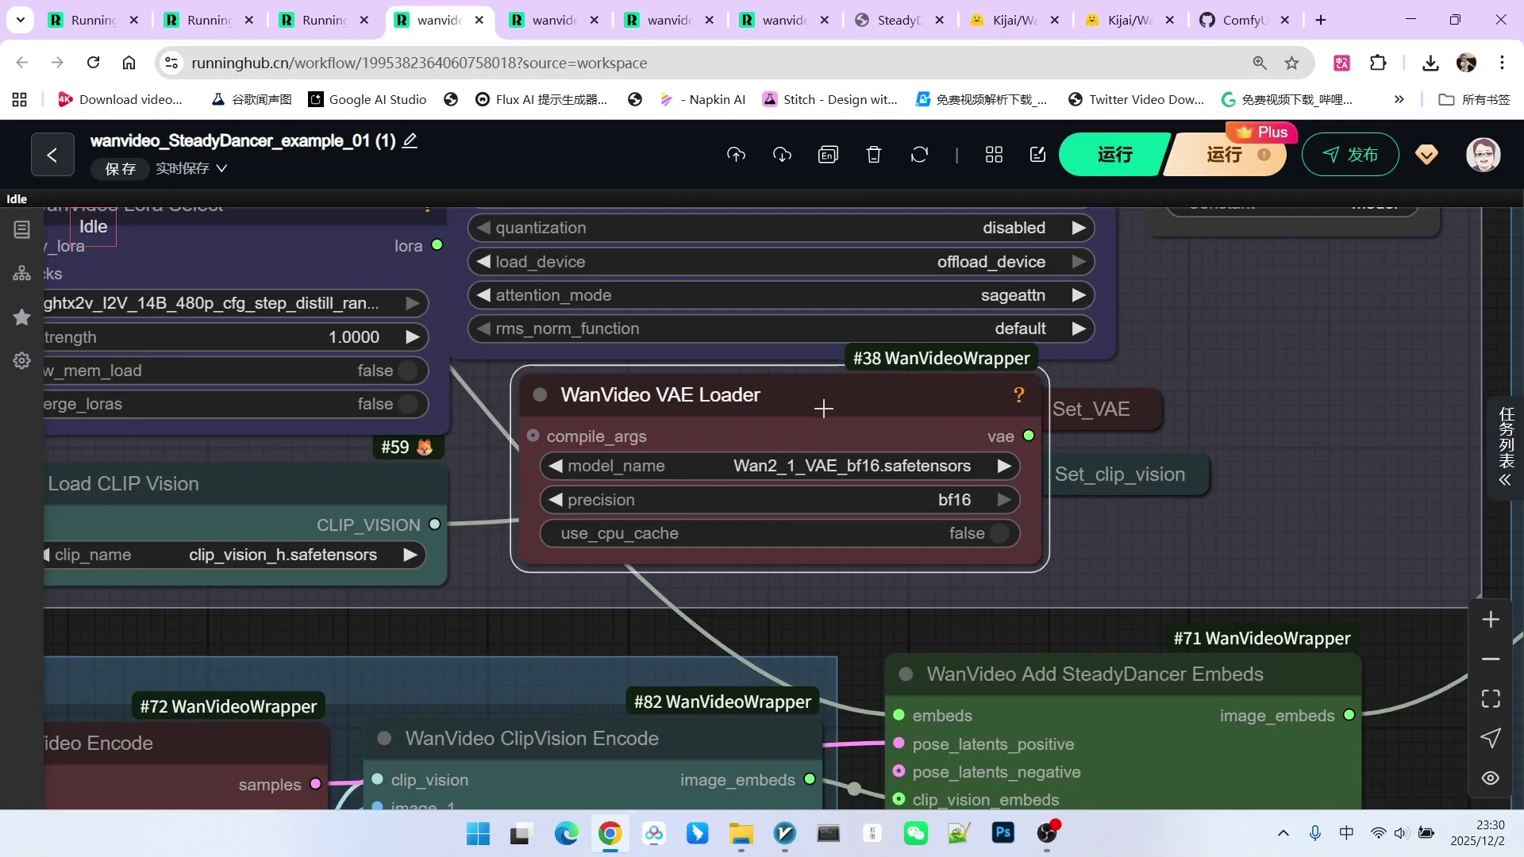
pyautogui.moveTo(823, 408); pyautogui.dragTo(772, 414)
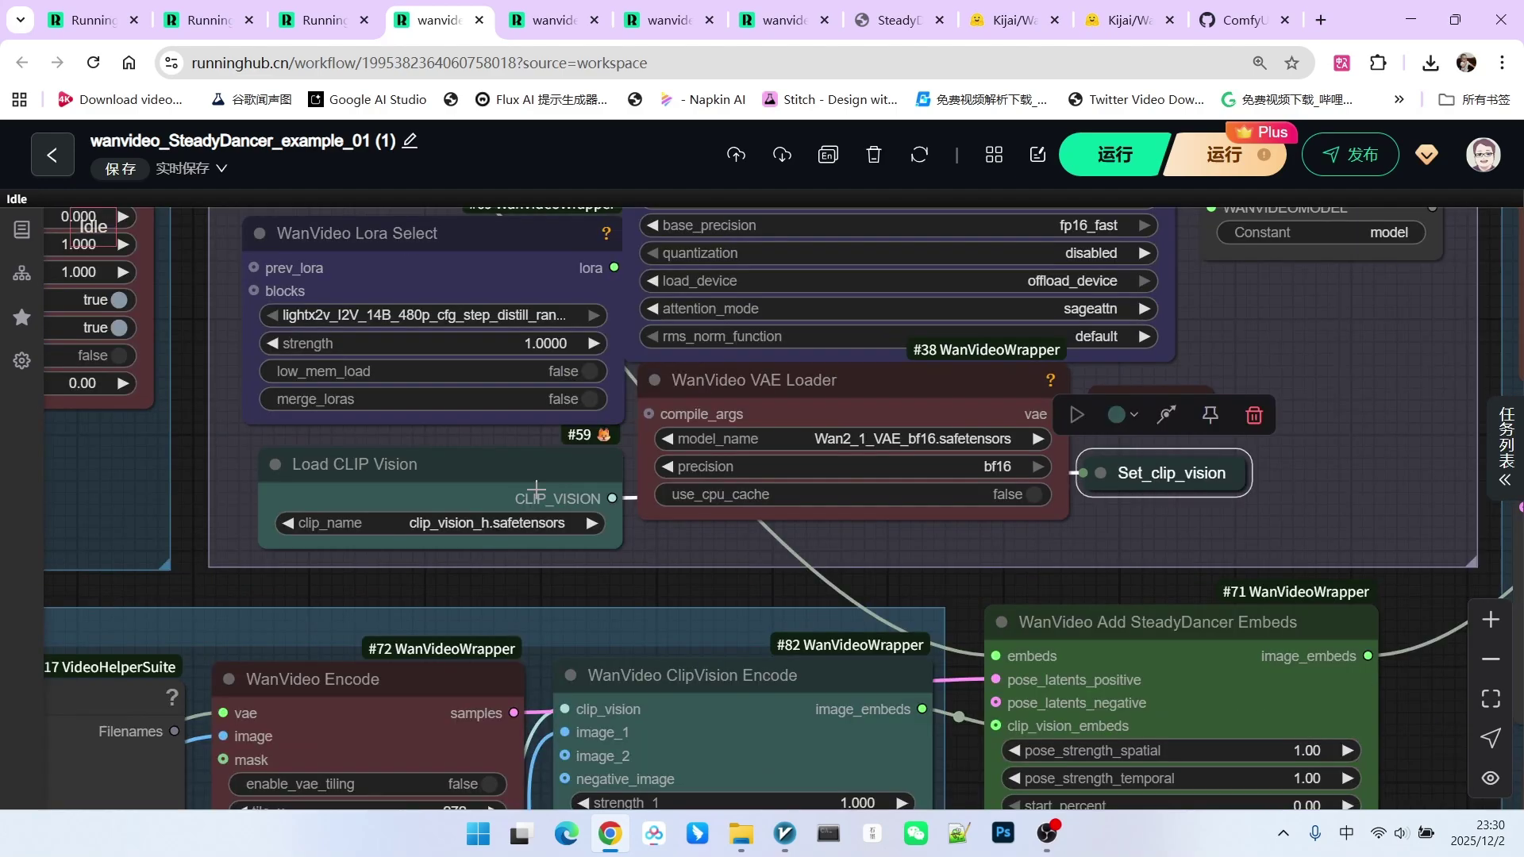
pyautogui.moveTo(536, 489); pyautogui.dragTo(526, 479)
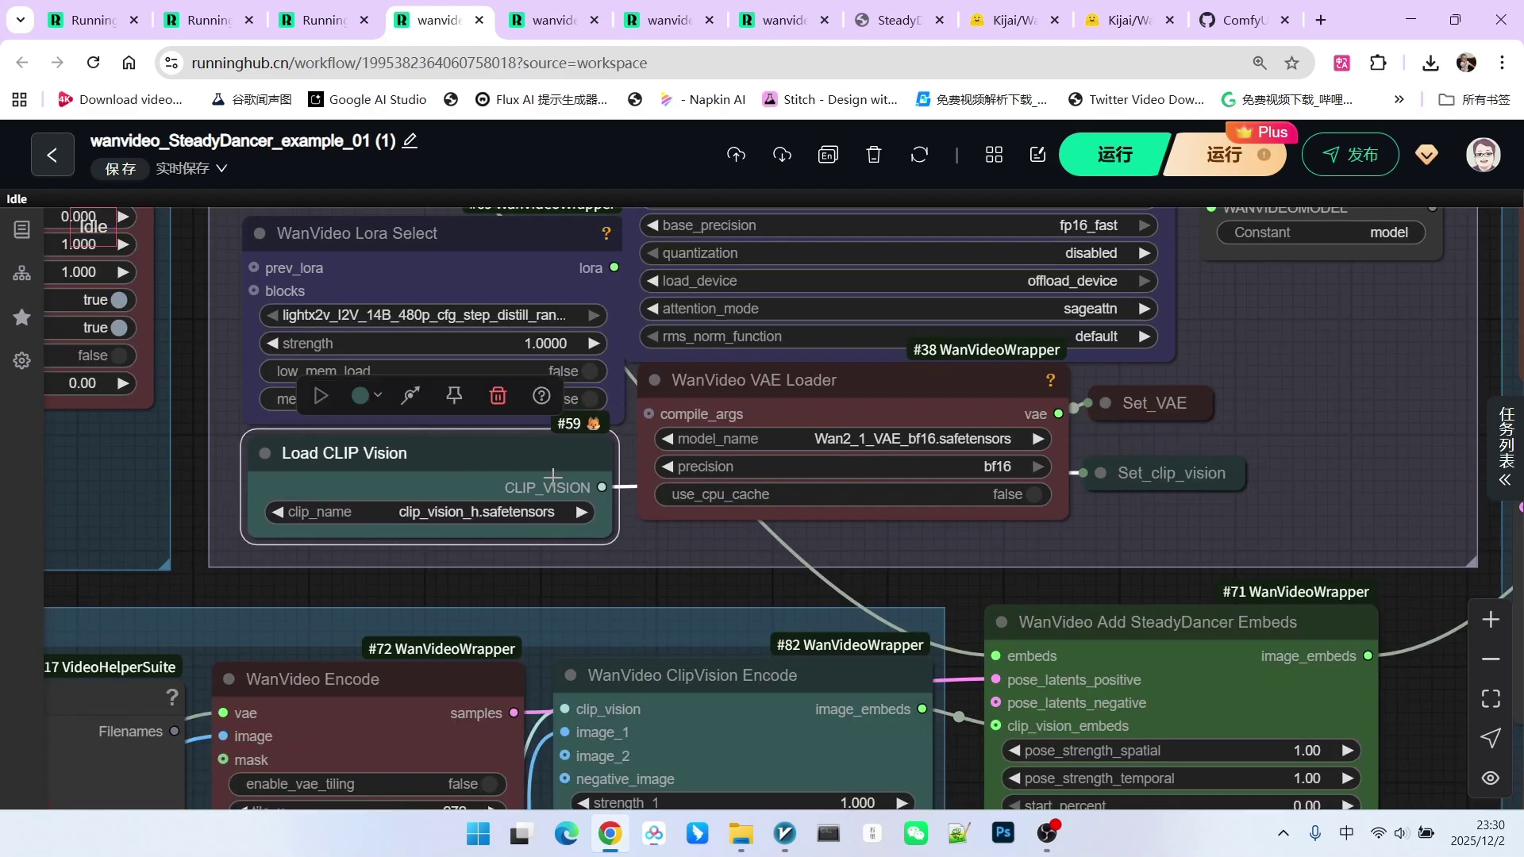
pyautogui.click(1131, 475)
pyautogui.scroll(-3, 1408, 478)
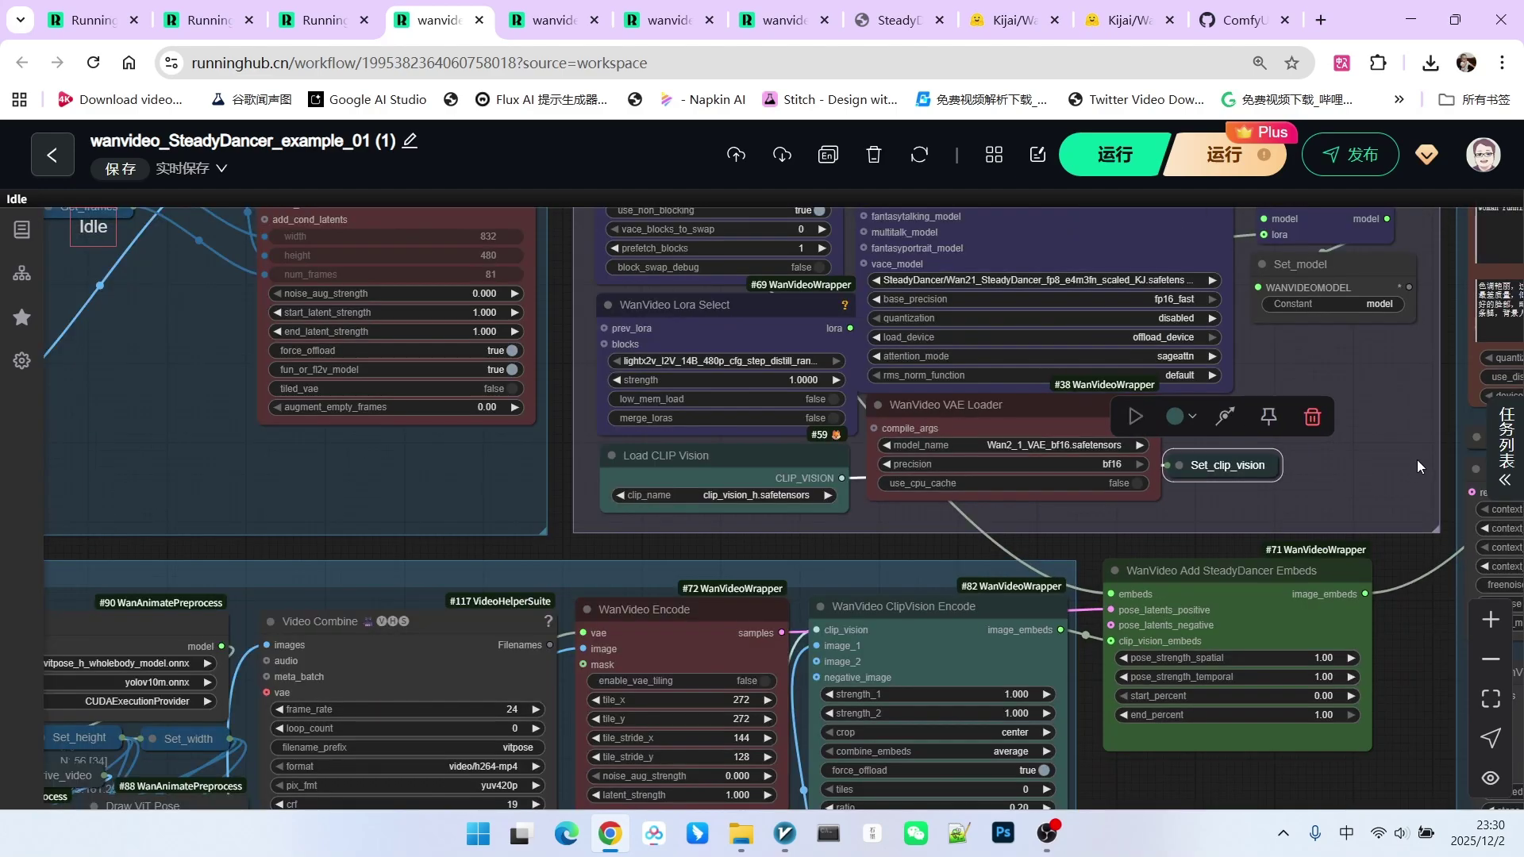
# Step: Inspect the WanVideo TextEncode Cached node's model and prompts in the sample group
pyautogui.moveTo(1375, 573); pyautogui.dragTo(740, 743)
pyautogui.scroll(6, 963, 351)
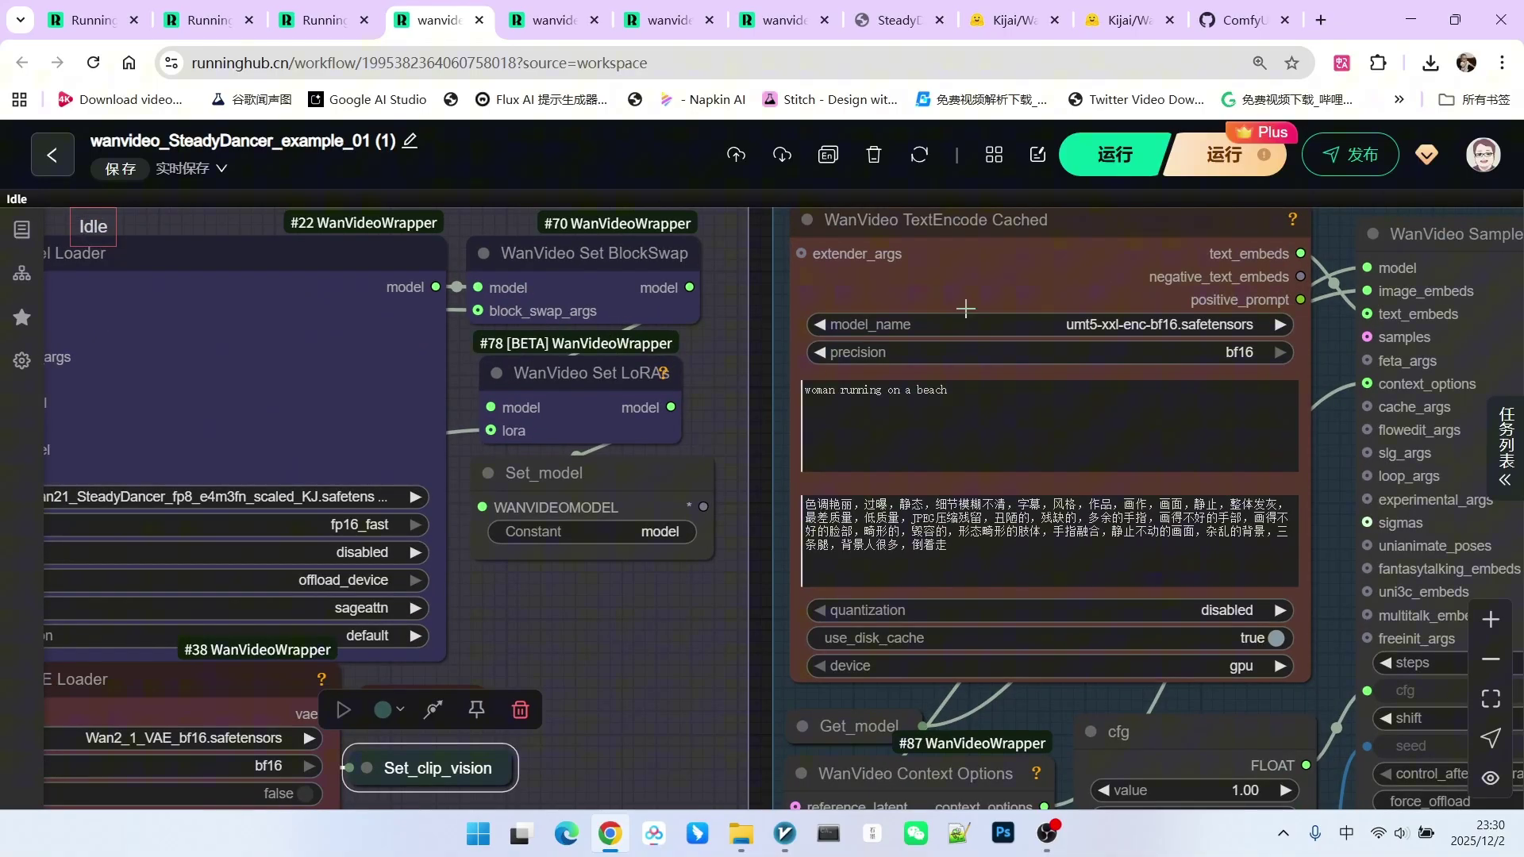
pyautogui.click(971, 302)
pyautogui.scroll(-5, 944, 506)
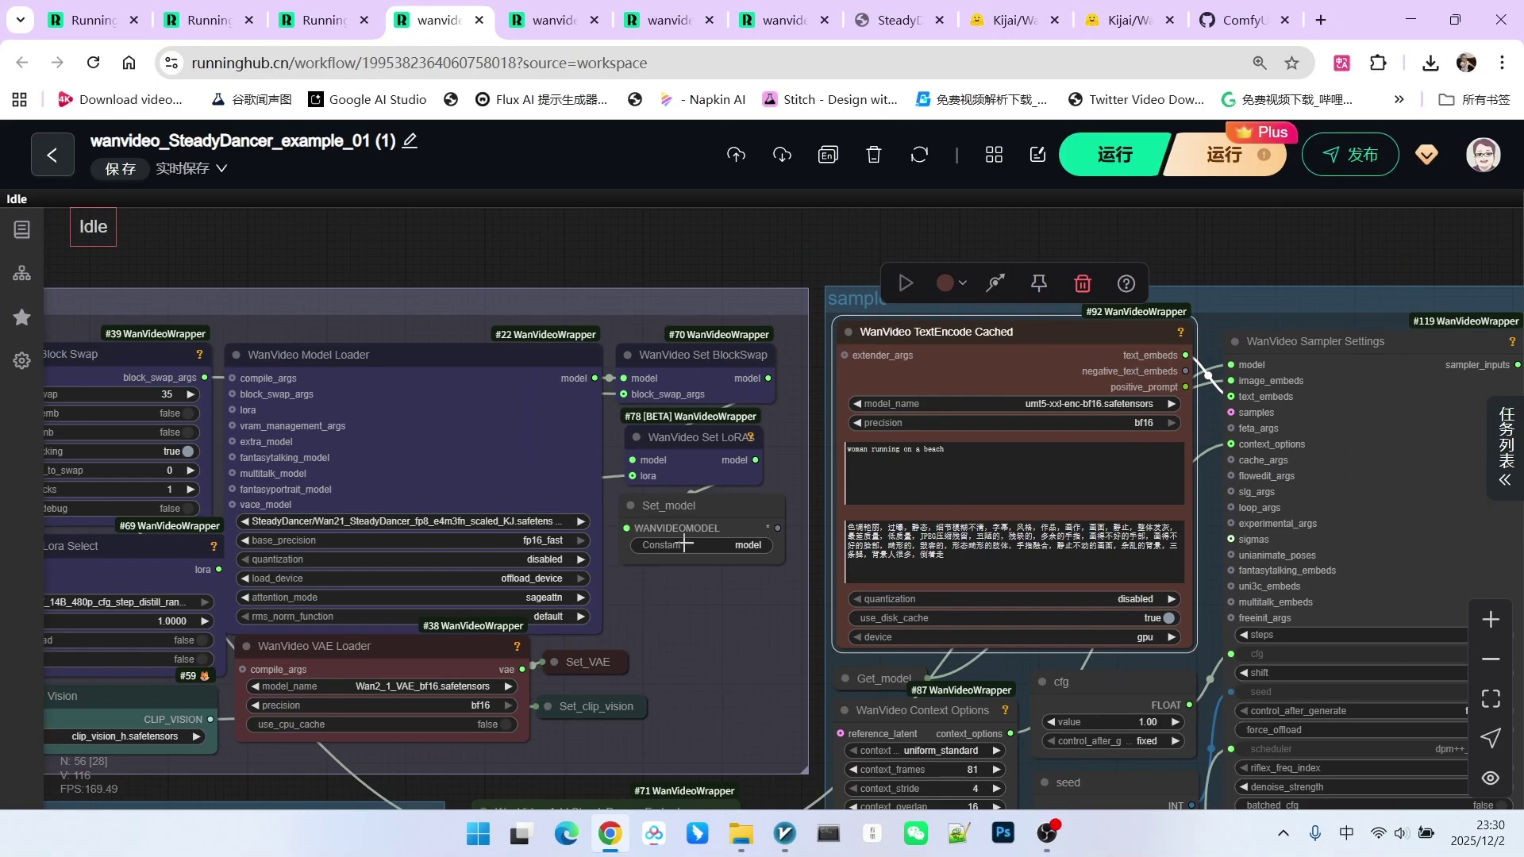
# Step: Examine the driving video and pose preview, plus the Load Image and Resize Image v2 nodes for the start frame
pyautogui.scroll(-5, 737, 605)
pyautogui.moveTo(84, 715); pyautogui.dragTo(826, 552)
pyautogui.scroll(5, 468, 370)
pyautogui.moveTo(881, 501); pyautogui.dragTo(978, 579)
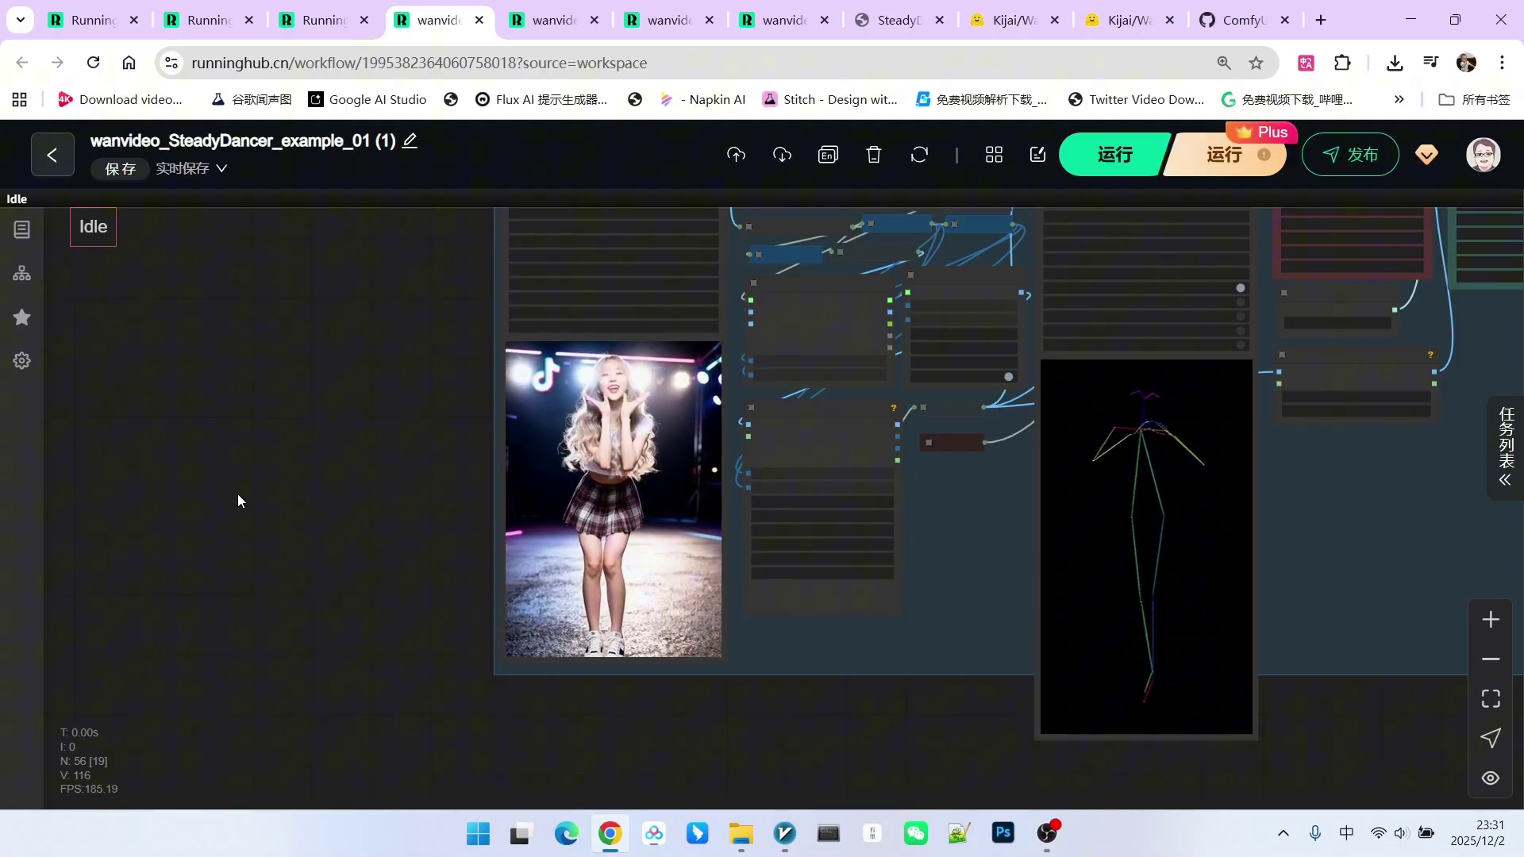
pyautogui.scroll(2, 857, 535)
pyautogui.click(505, 272)
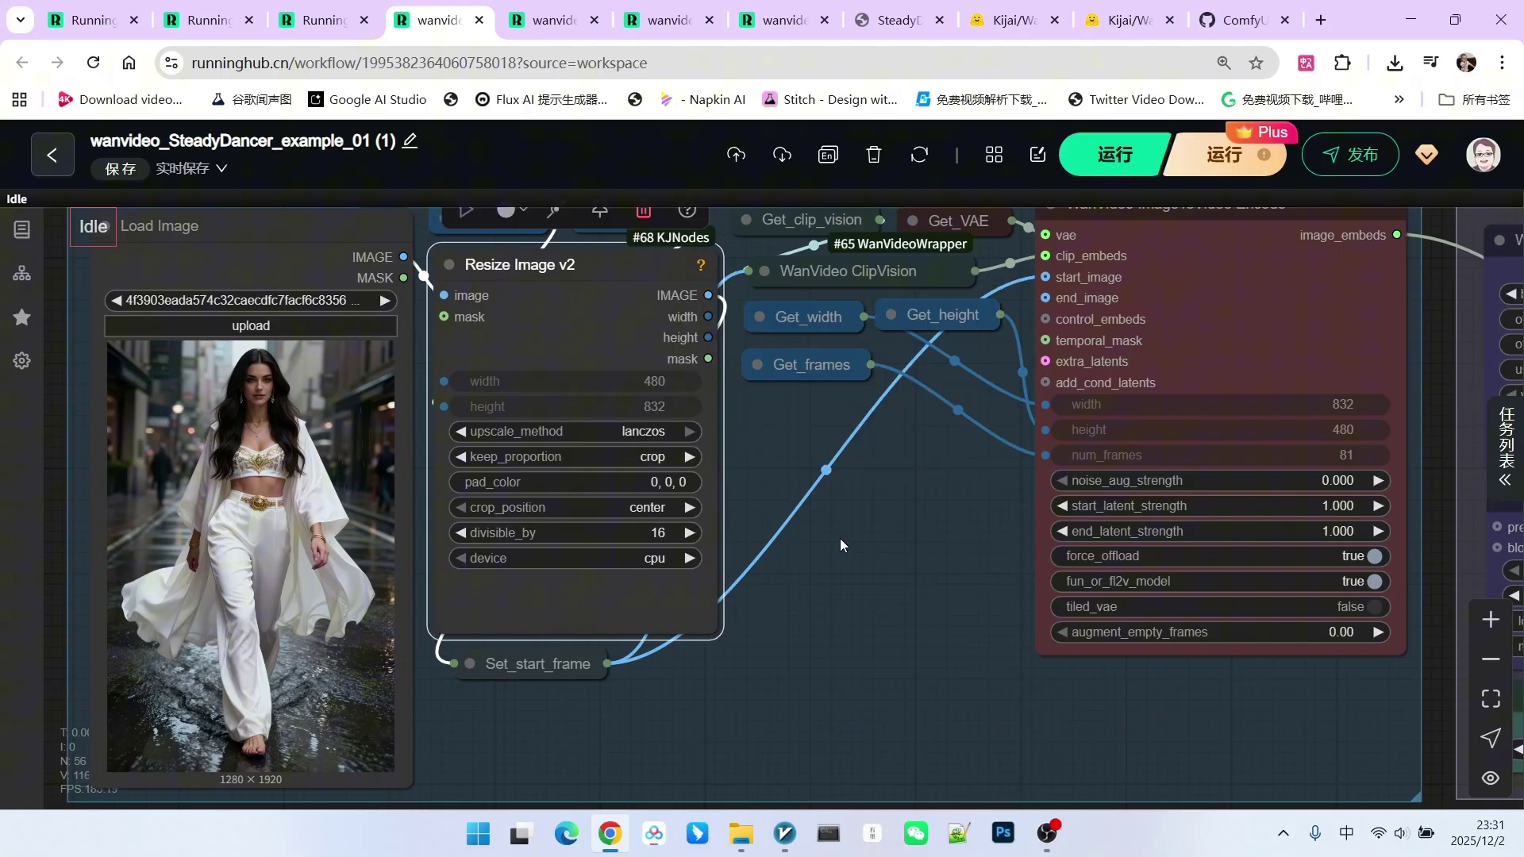
# Step: Trace the Get_width, Get_height and Get_frames nodes feeding the WanVideo ImageToVideo Encode node
pyautogui.moveTo(916, 530); pyautogui.dragTo(676, 619)
pyautogui.scroll(1, 711, 577)
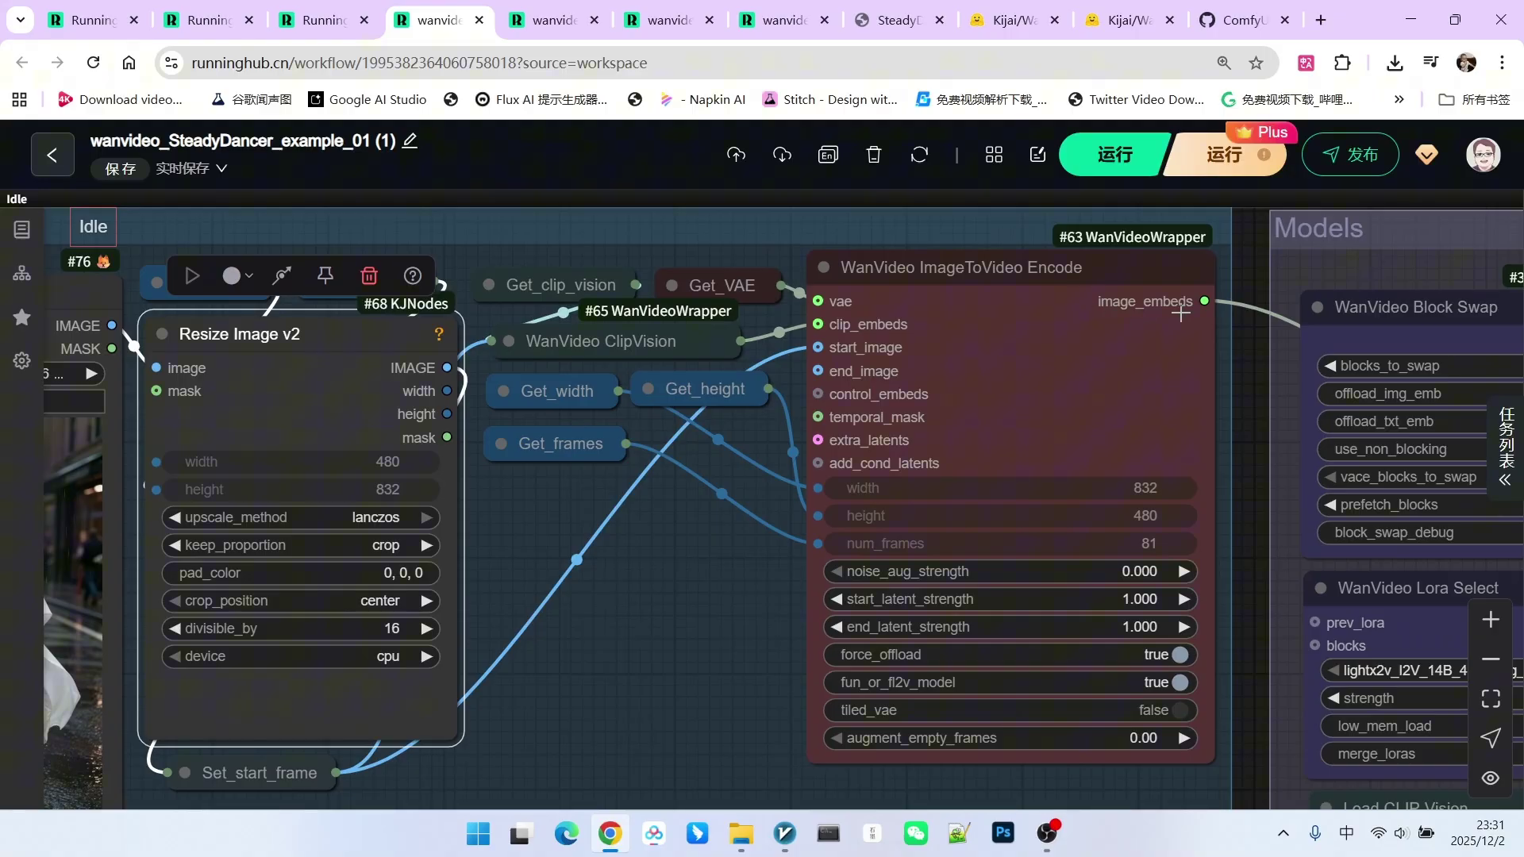
pyautogui.scroll(3, 865, 304)
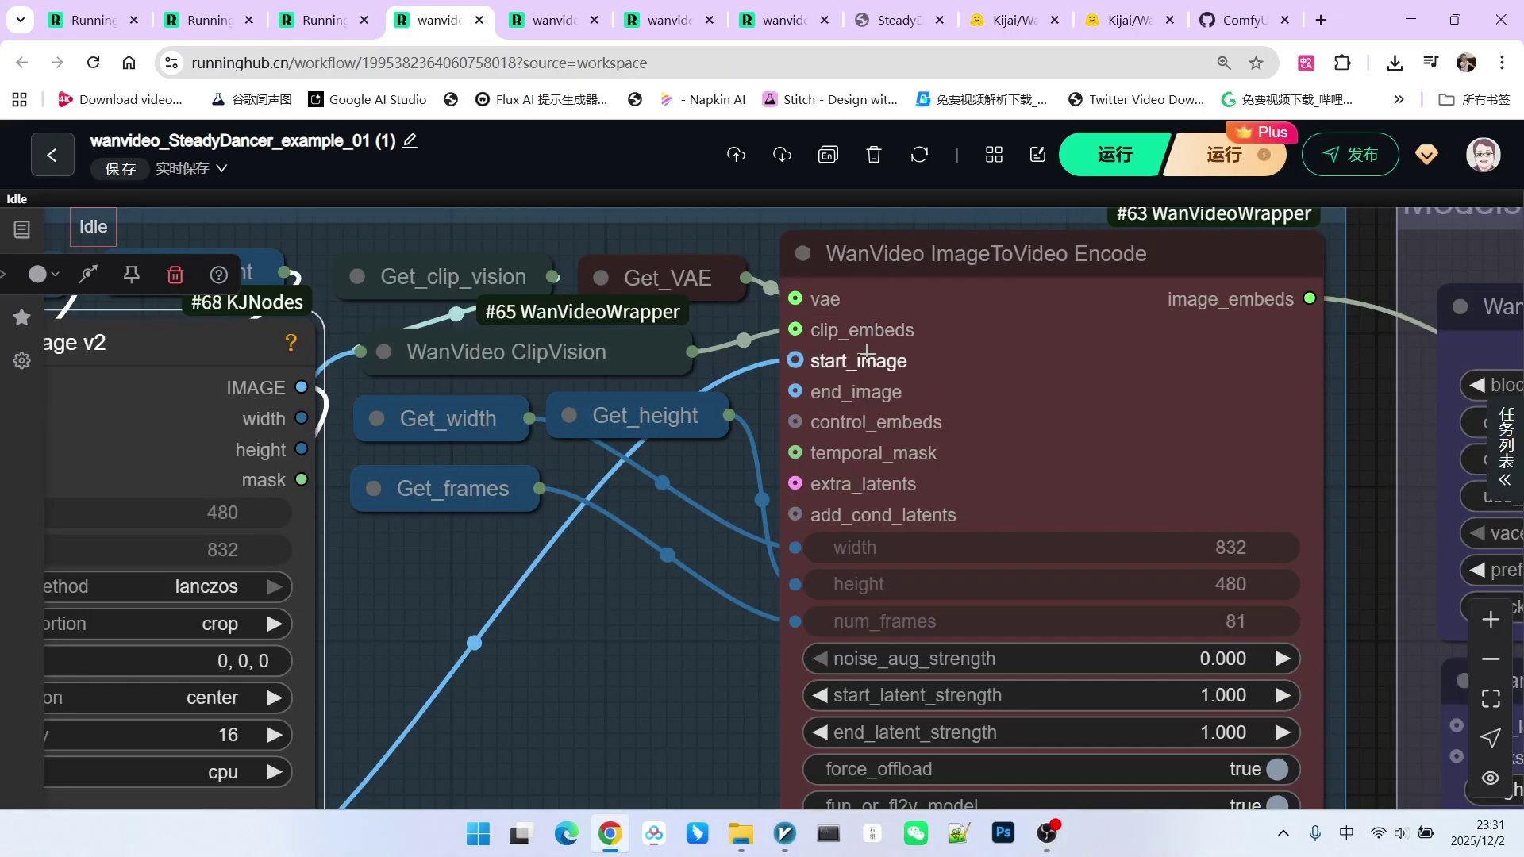
pyautogui.click(471, 421)
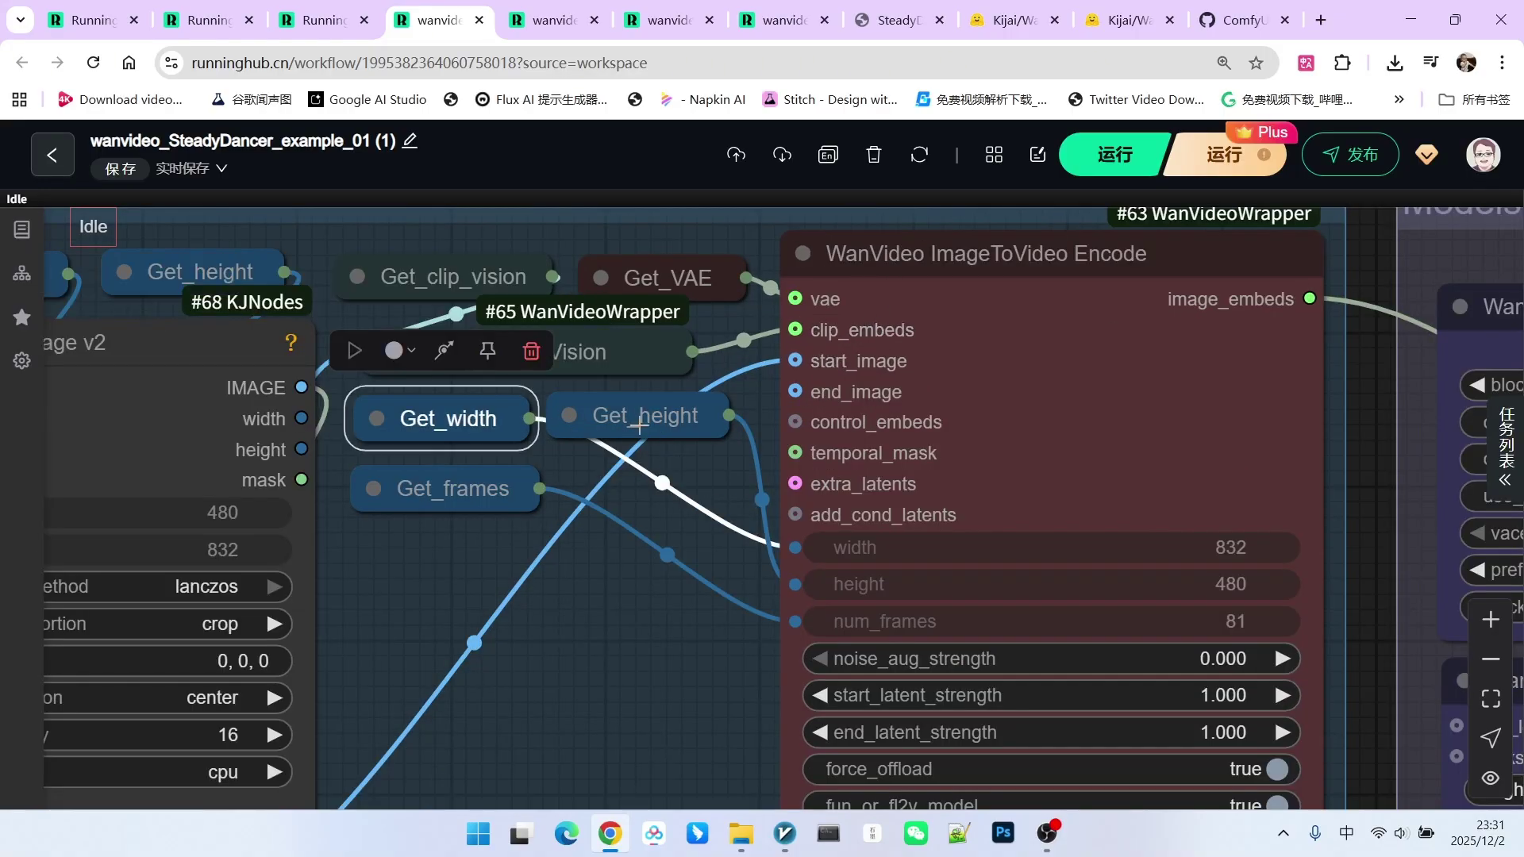
pyautogui.click(638, 423)
pyautogui.click(430, 484)
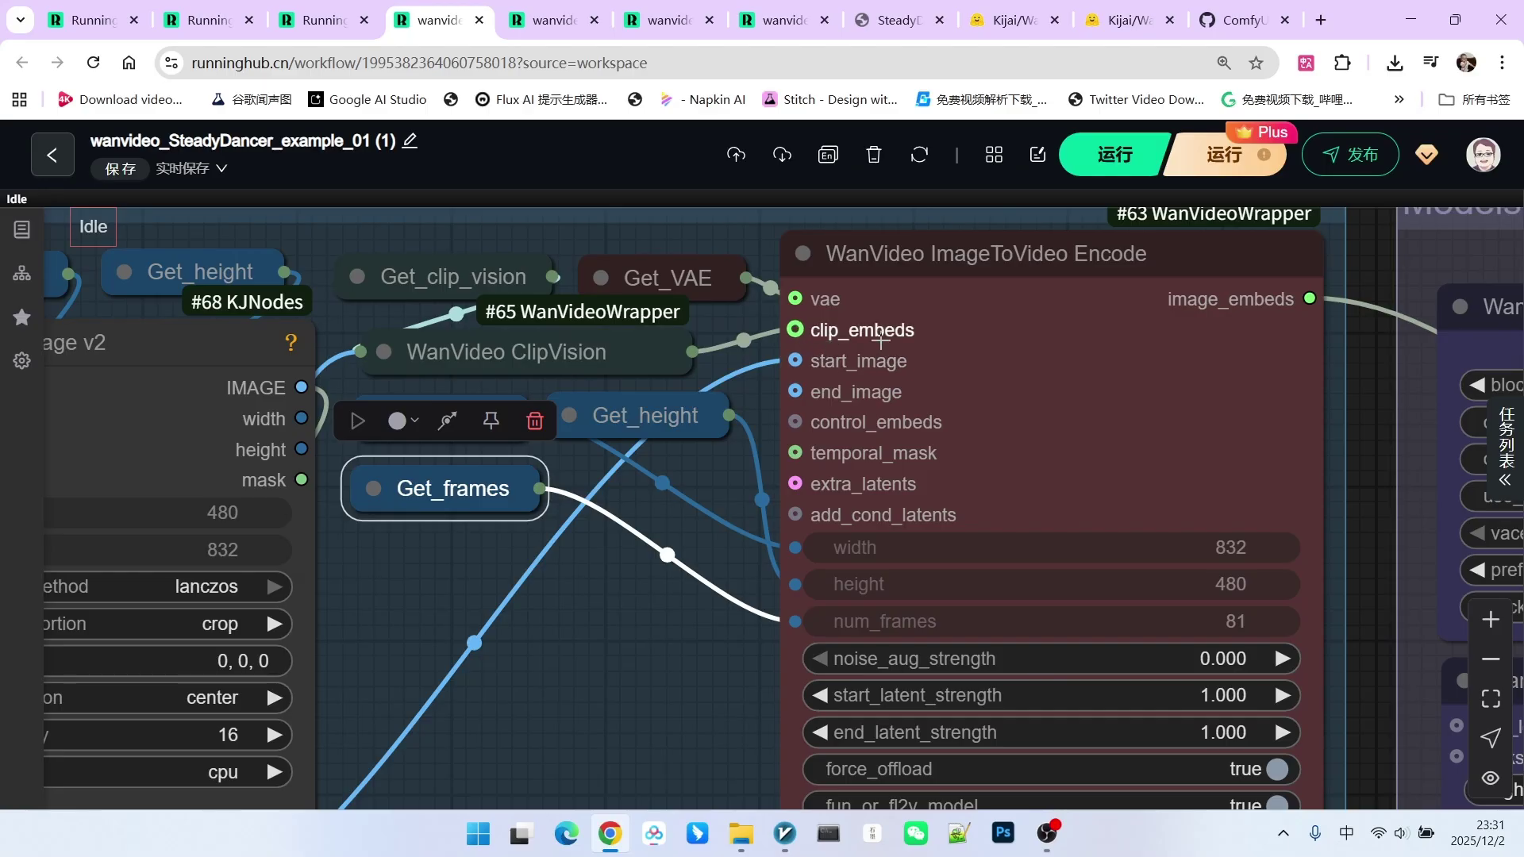
# Step: Move the Get_clip_vision node further away from Get_VAE and expand the collapsed WanVideo ClipVision node
pyautogui.click(451, 275)
pyautogui.moveTo(451, 275); pyautogui.dragTo(304, 284)
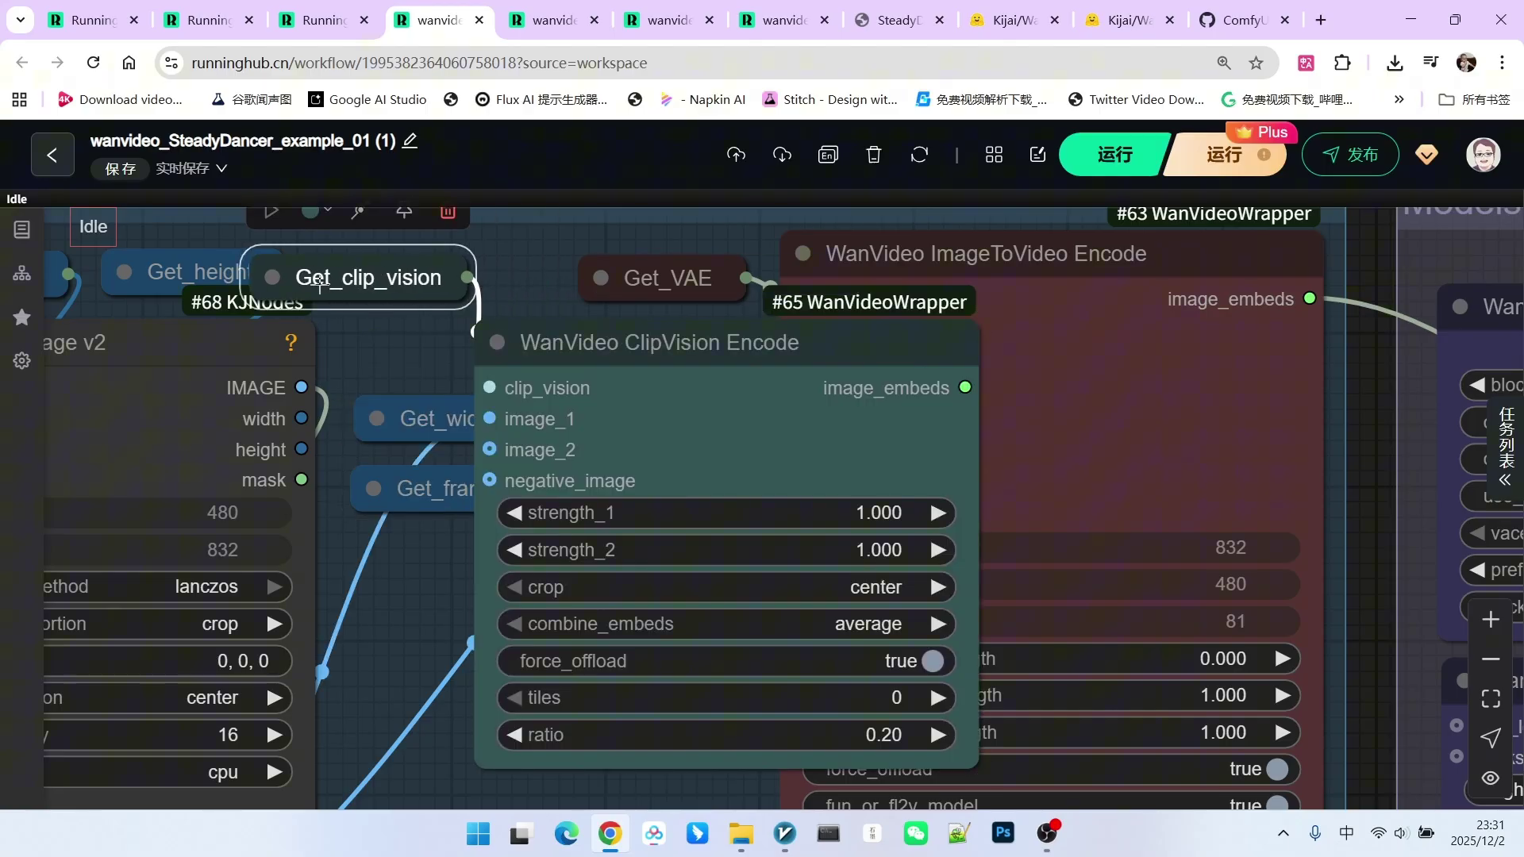
# Step: Check the Get_clip_vision node's constant, leaving it and the WanVideo ClipVision Encode node collapsed
pyautogui.click(272, 278)
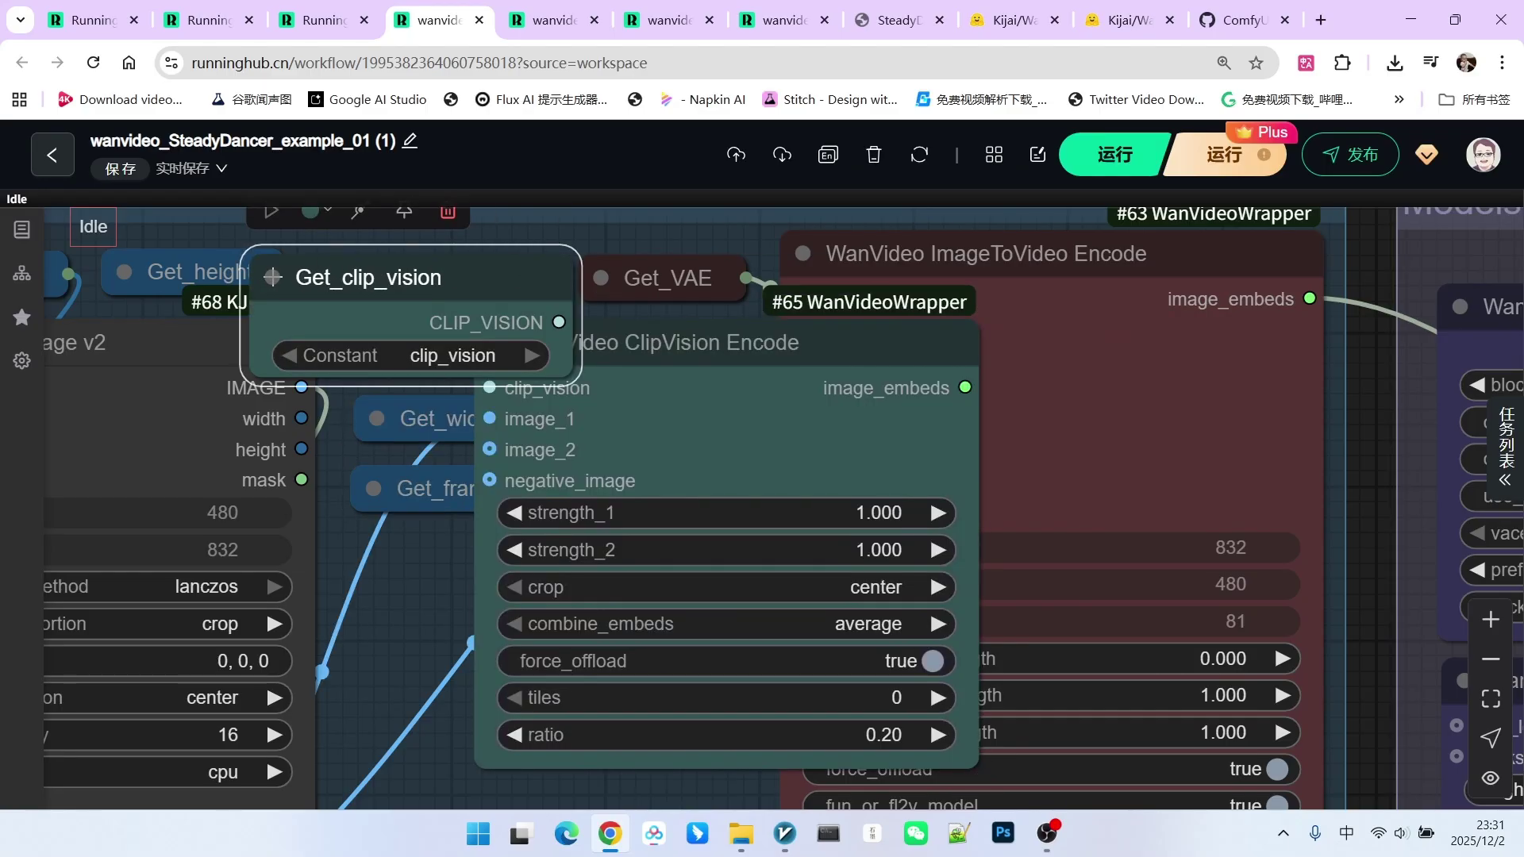
pyautogui.click(272, 277)
pyautogui.moveTo(520, 307); pyautogui.dragTo(872, 262)
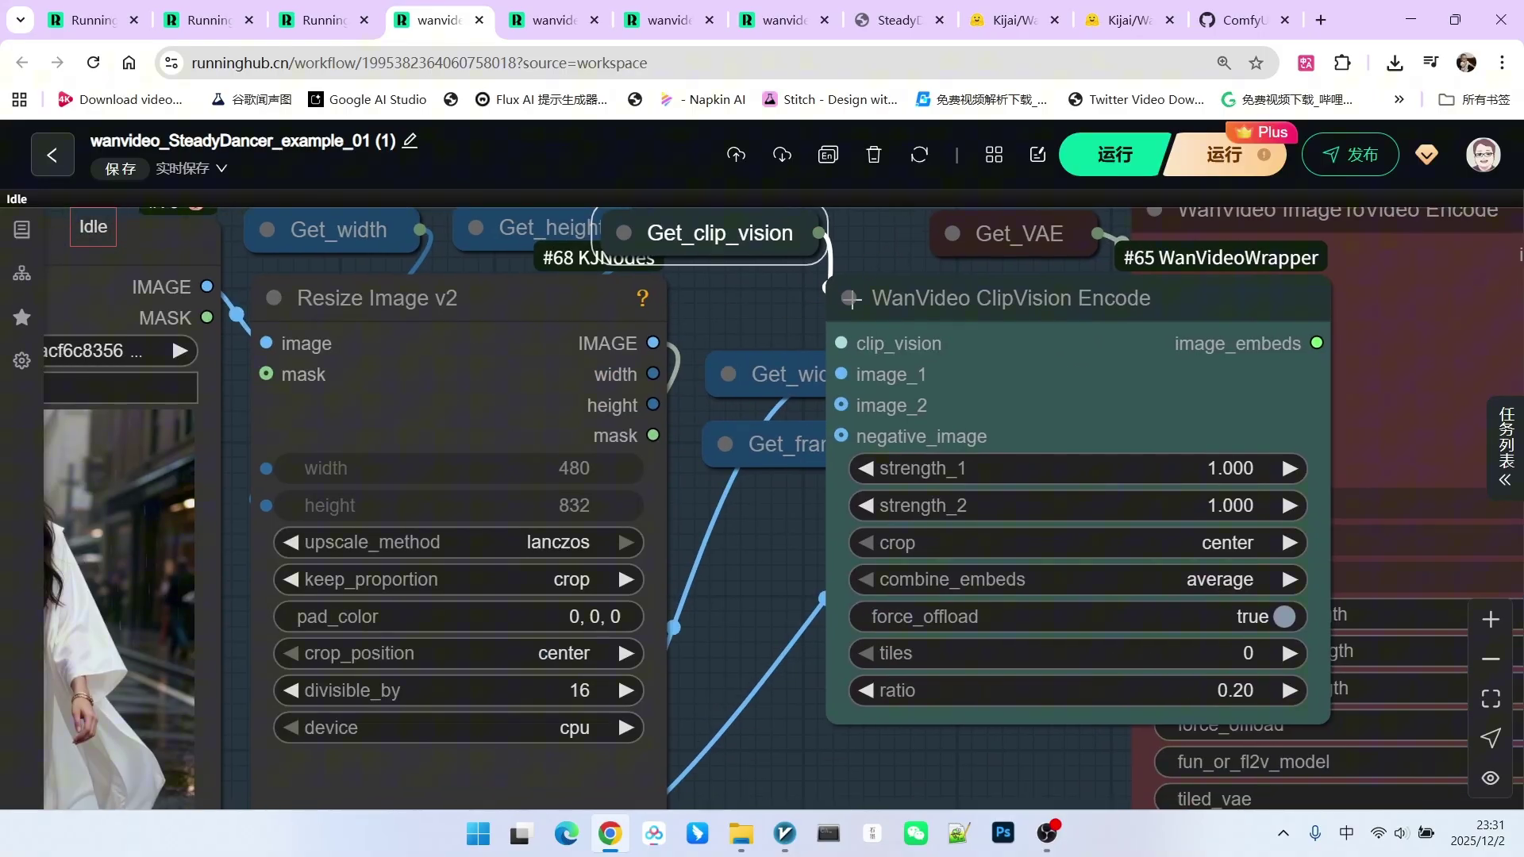
pyautogui.click(850, 299)
# Step: Examine the inputs and image_embeds output of the WanVideo ImageToVideo Encode node in the Reference image group
pyautogui.scroll(-6, 850, 318)
pyautogui.scroll(4, 942, 337)
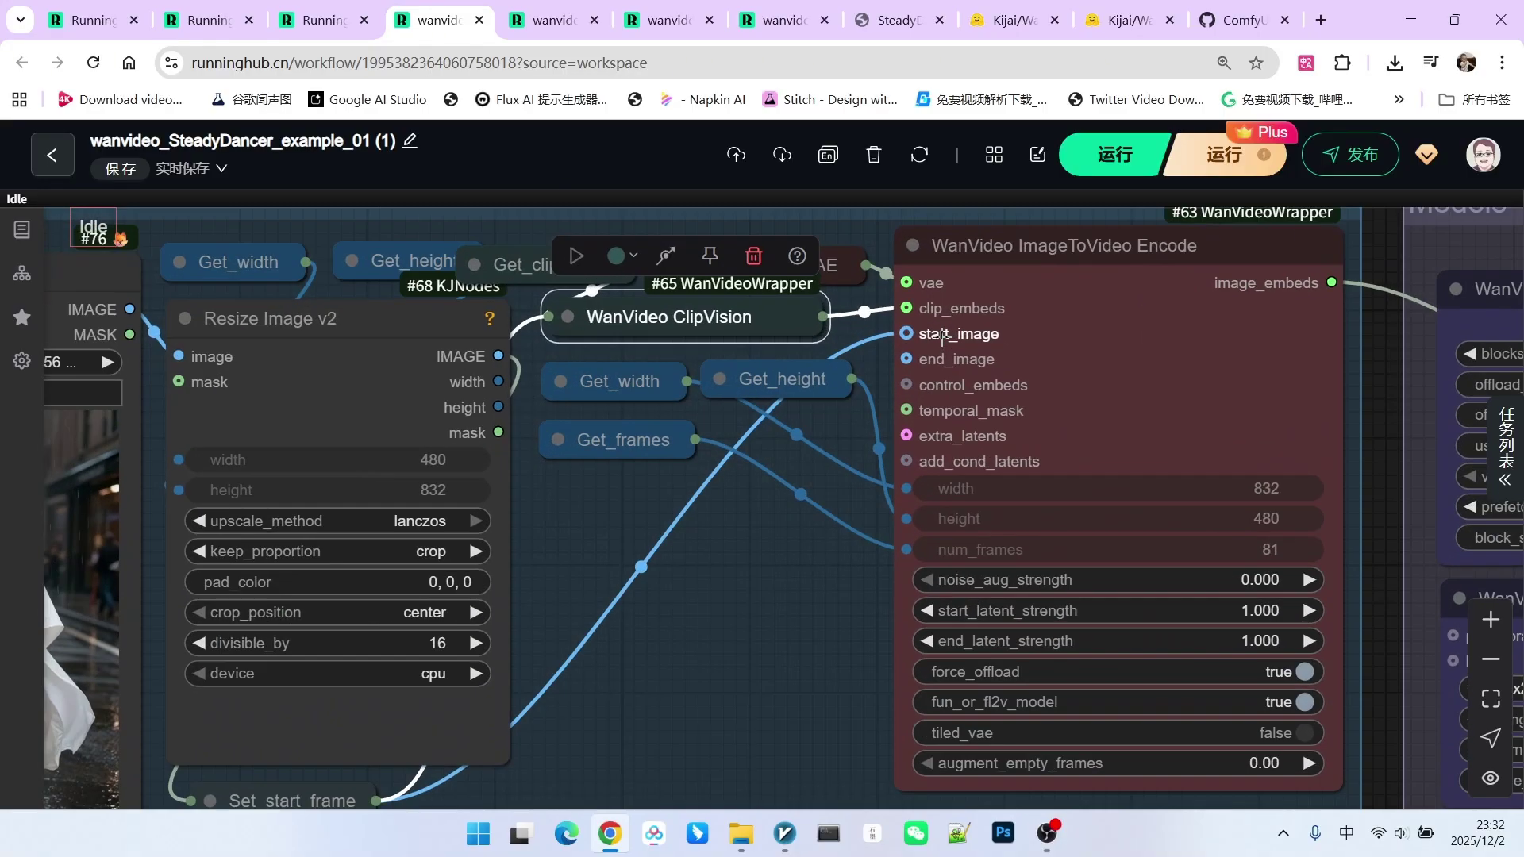
pyautogui.scroll(-4, 942, 336)
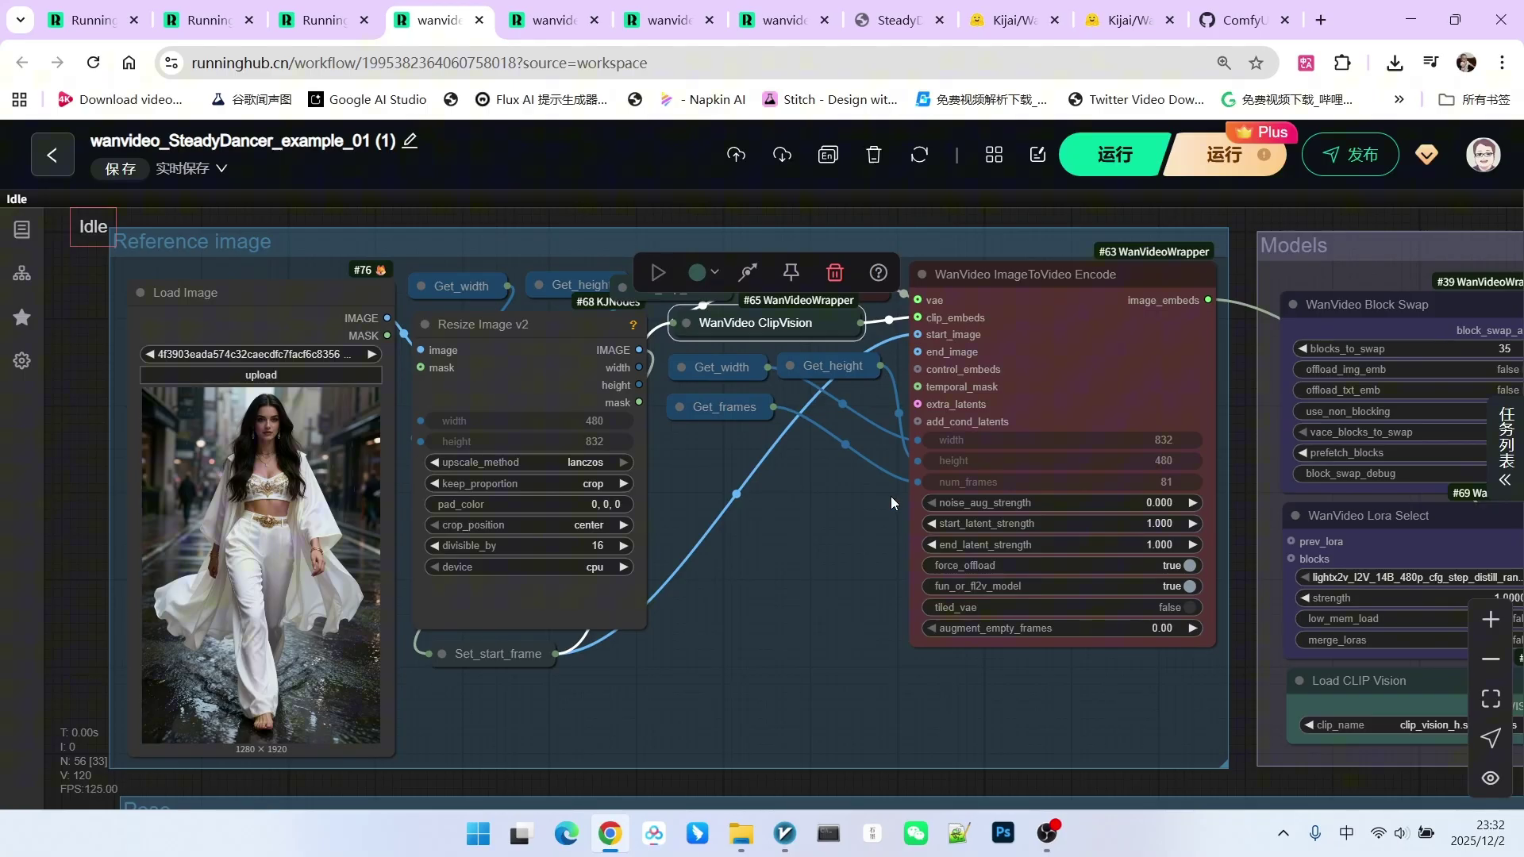
pyautogui.moveTo(881, 498); pyautogui.dragTo(626, 512)
pyautogui.scroll(6, 936, 374)
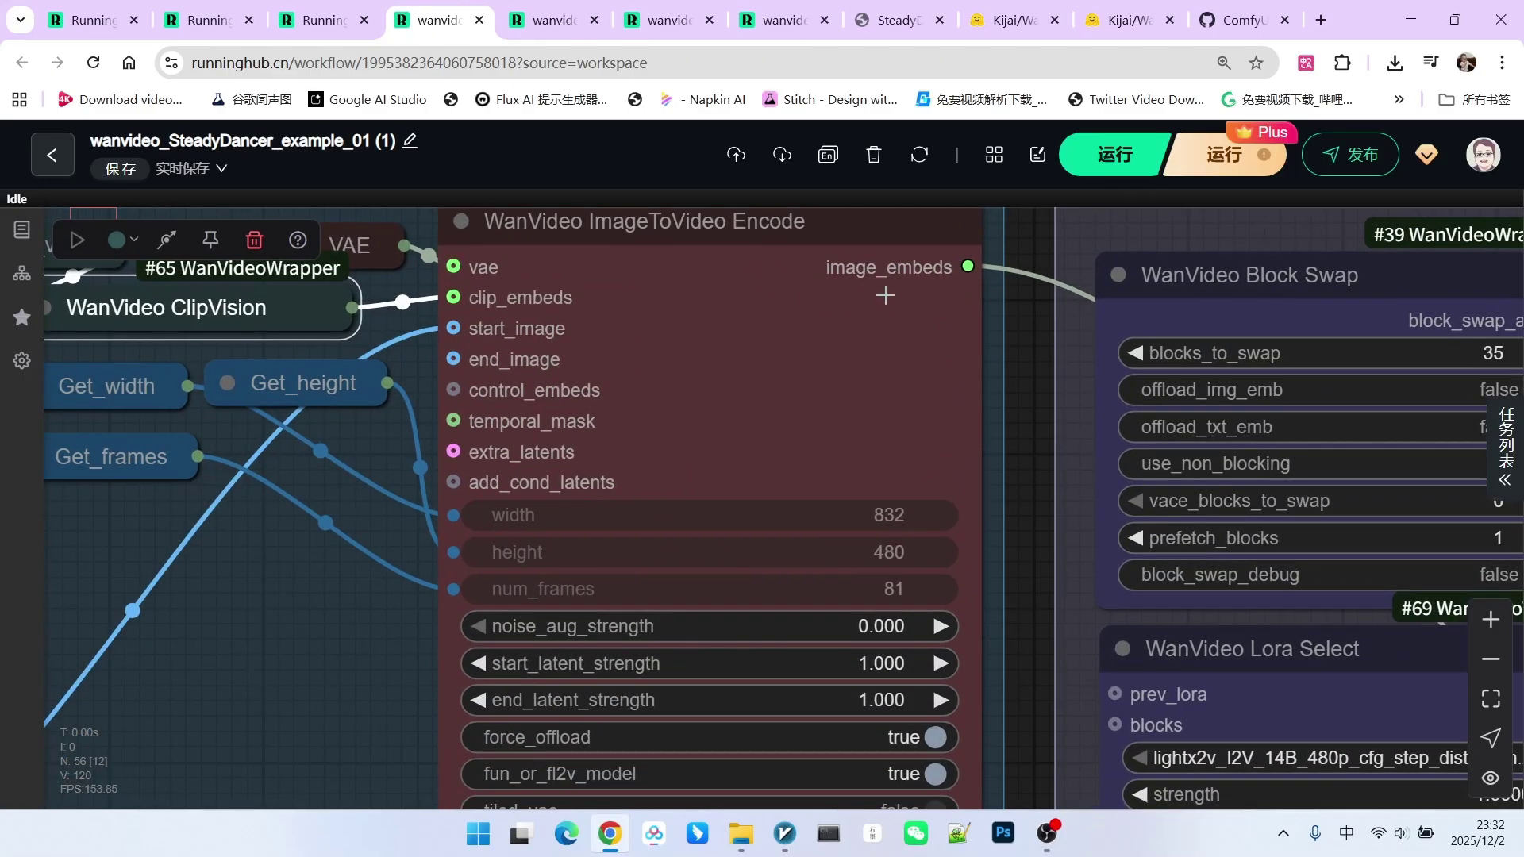
pyautogui.scroll(-11, 1015, 273)
pyautogui.scroll(6, 413, 501)
# Step: Examine the frame rate, custom size and frame load cap settings of the Load Video (Upload) node
pyautogui.moveTo(413, 461); pyautogui.dragTo(245, 579)
pyautogui.scroll(-1, 241, 398)
pyautogui.scroll(2, 252, 374)
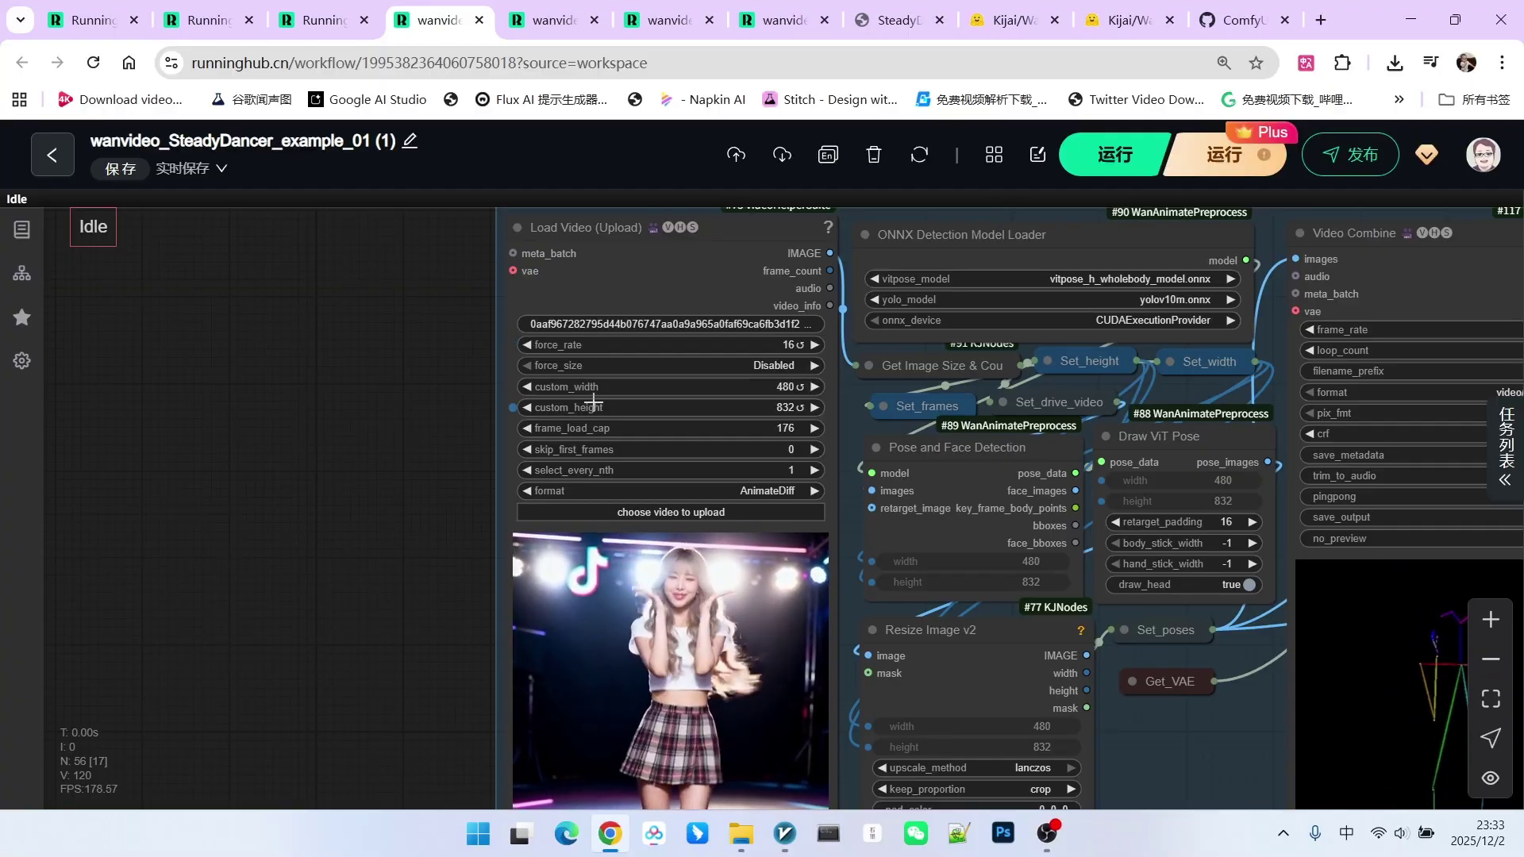
pyautogui.scroll(3, 572, 429)
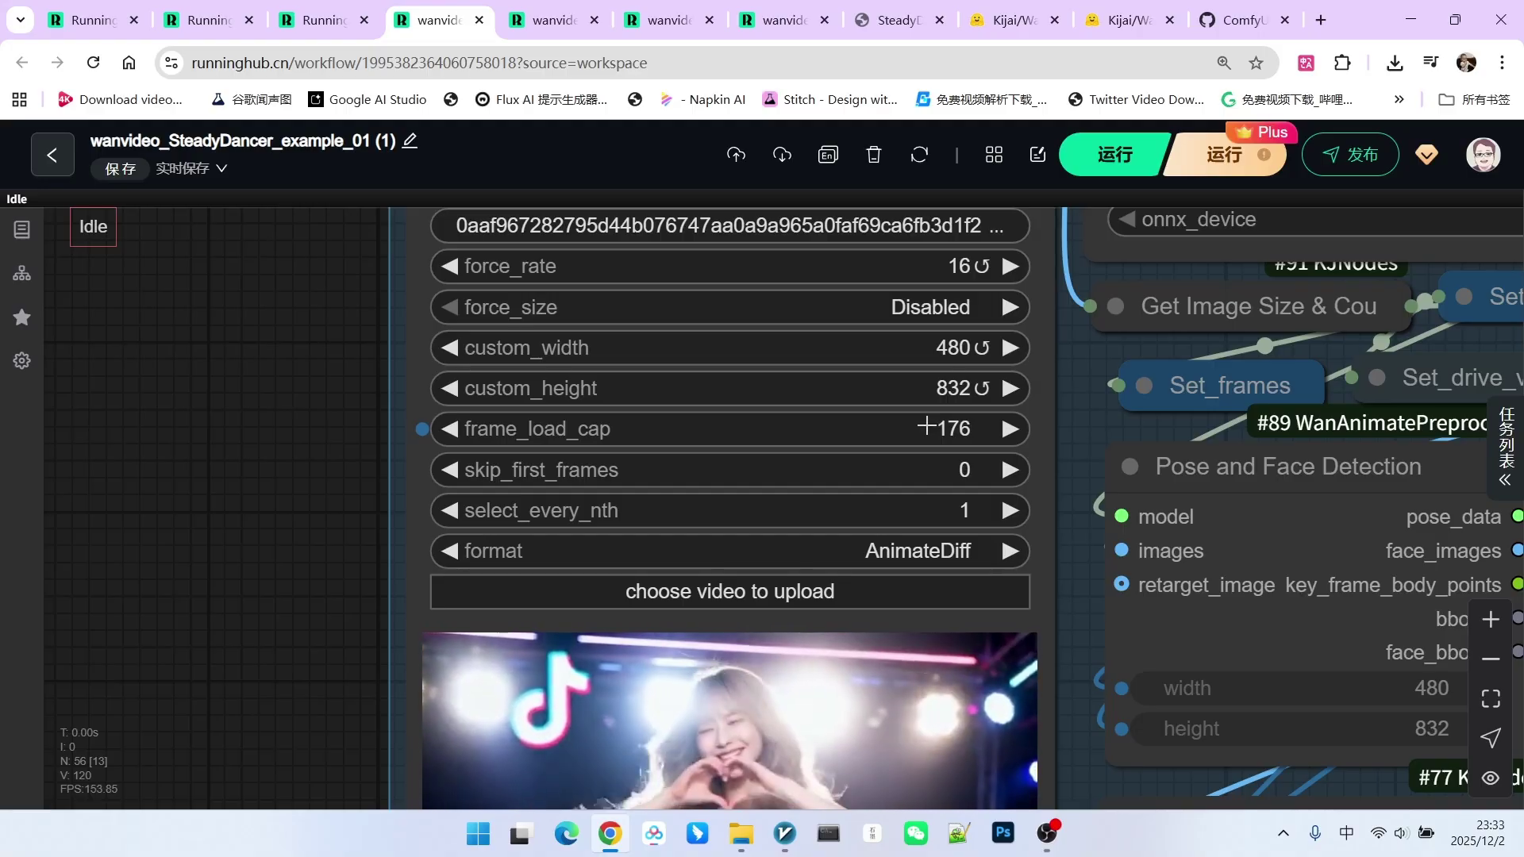
pyautogui.scroll(-6, 868, 360)
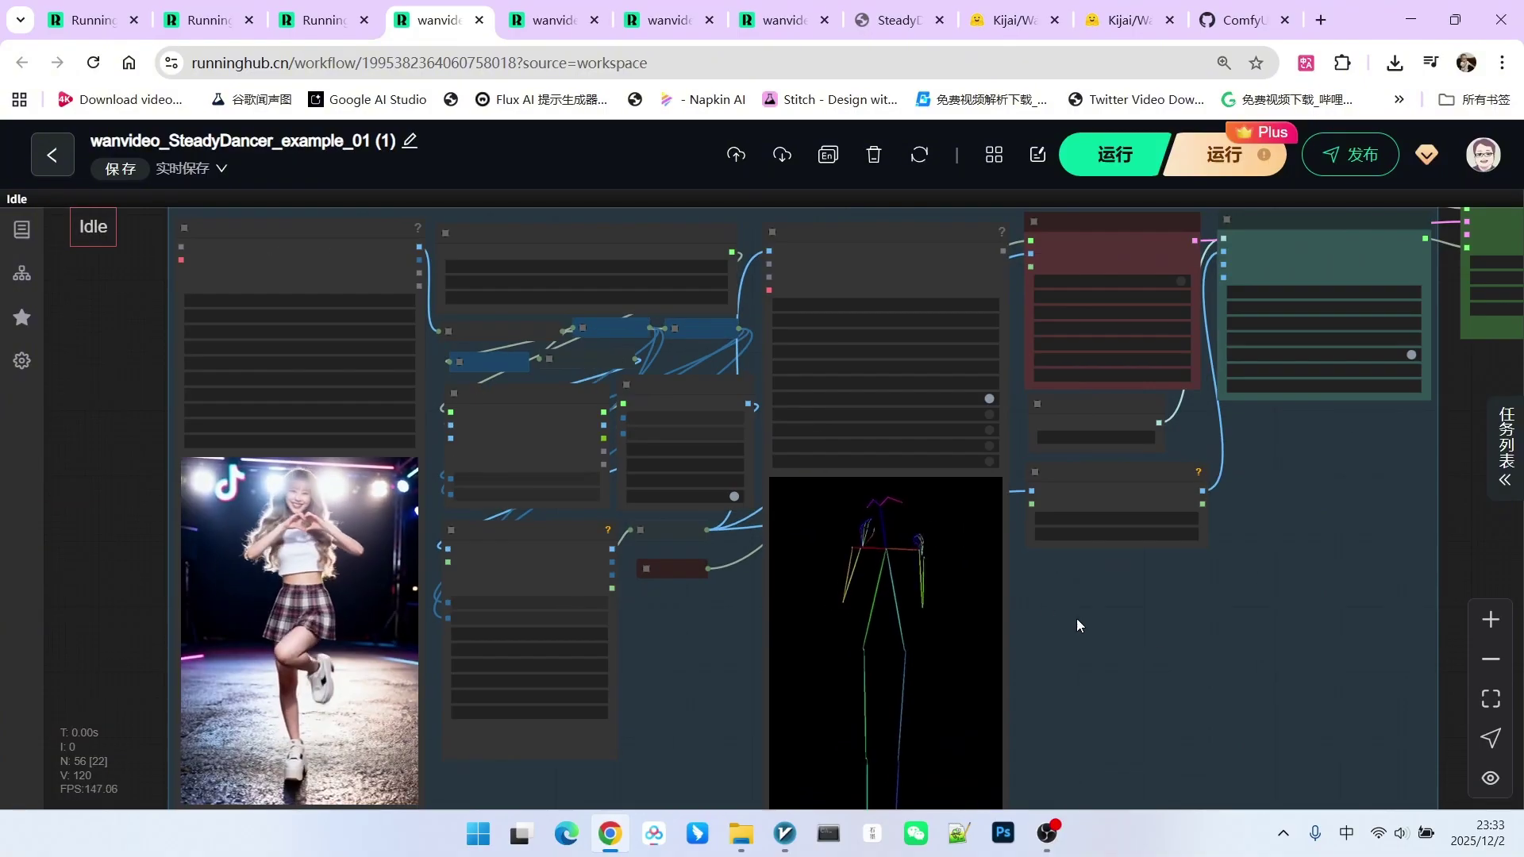
# Step: Select the Pose and Face Detection node and inspect its inputs and outputs beside the pose preview
pyautogui.moveTo(1076, 625); pyautogui.dragTo(1122, 658)
pyautogui.scroll(2, 1167, 643)
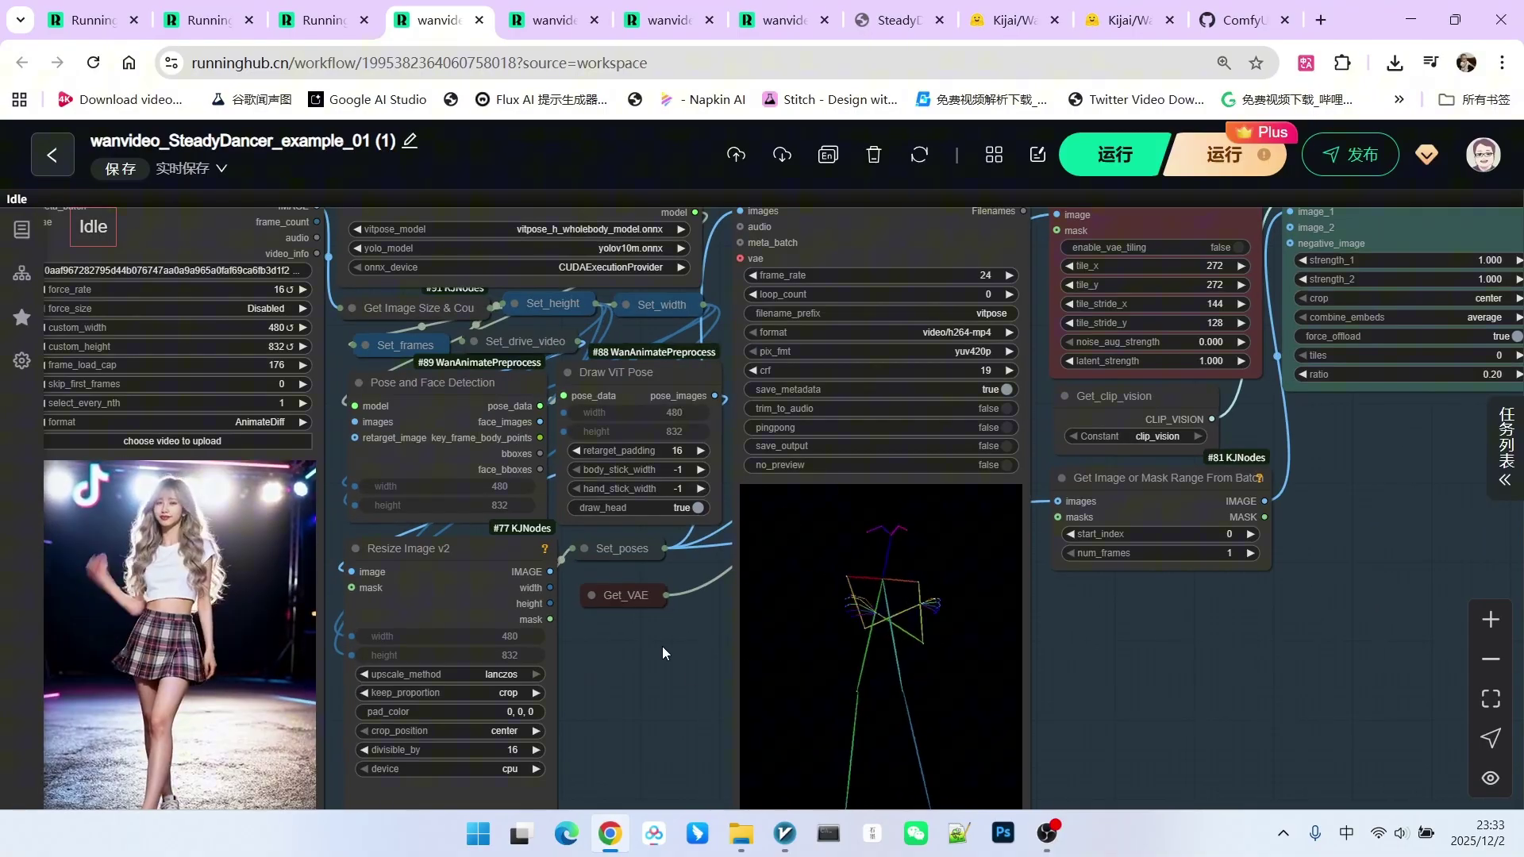
pyautogui.moveTo(663, 646); pyautogui.dragTo(697, 703)
pyautogui.scroll(1, 630, 270)
pyautogui.scroll(3, 629, 460)
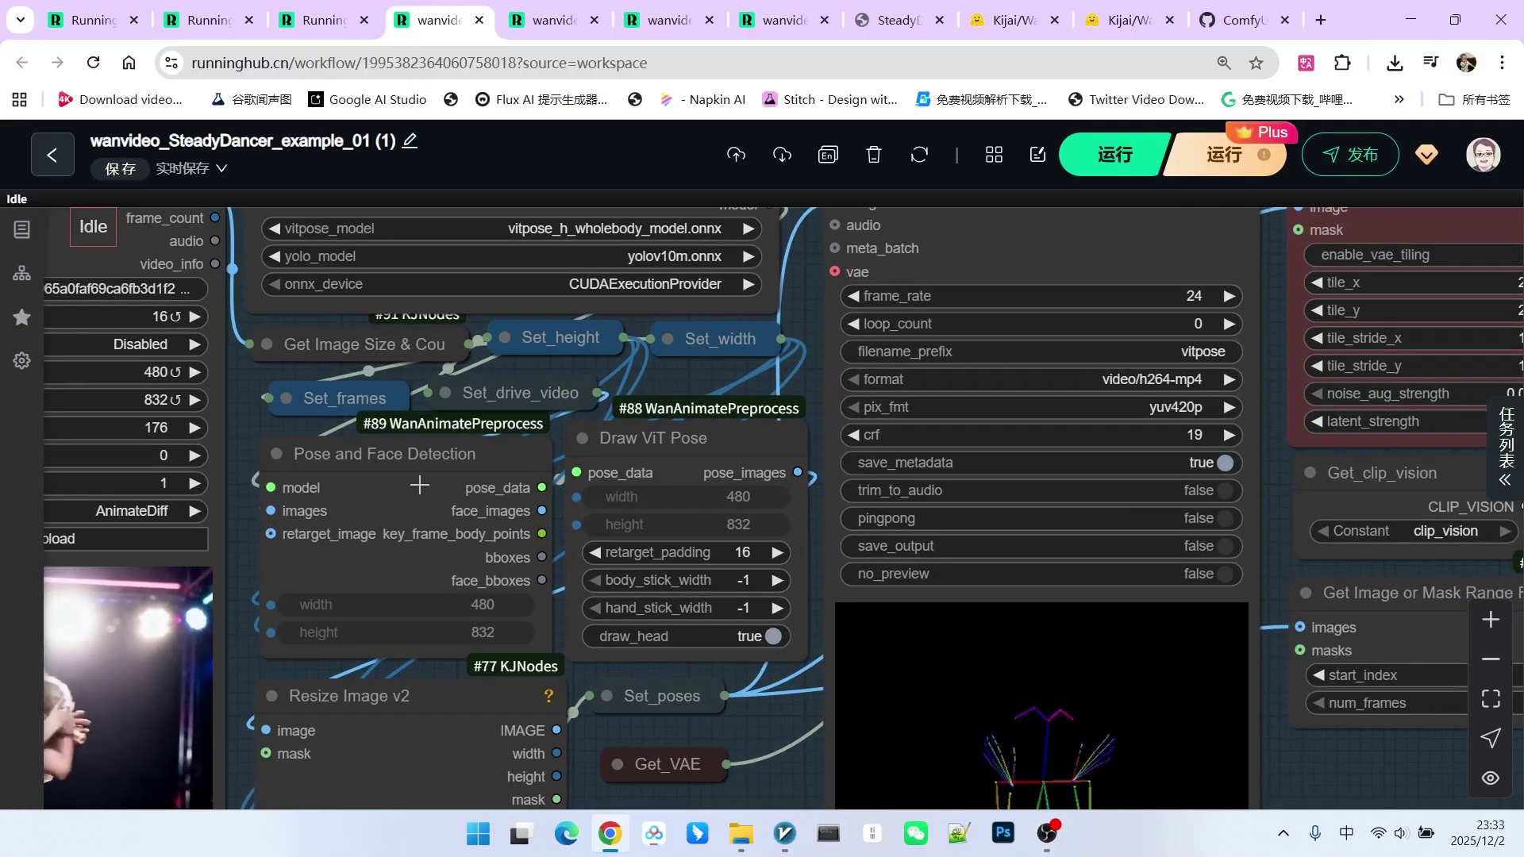
pyautogui.click(388, 454)
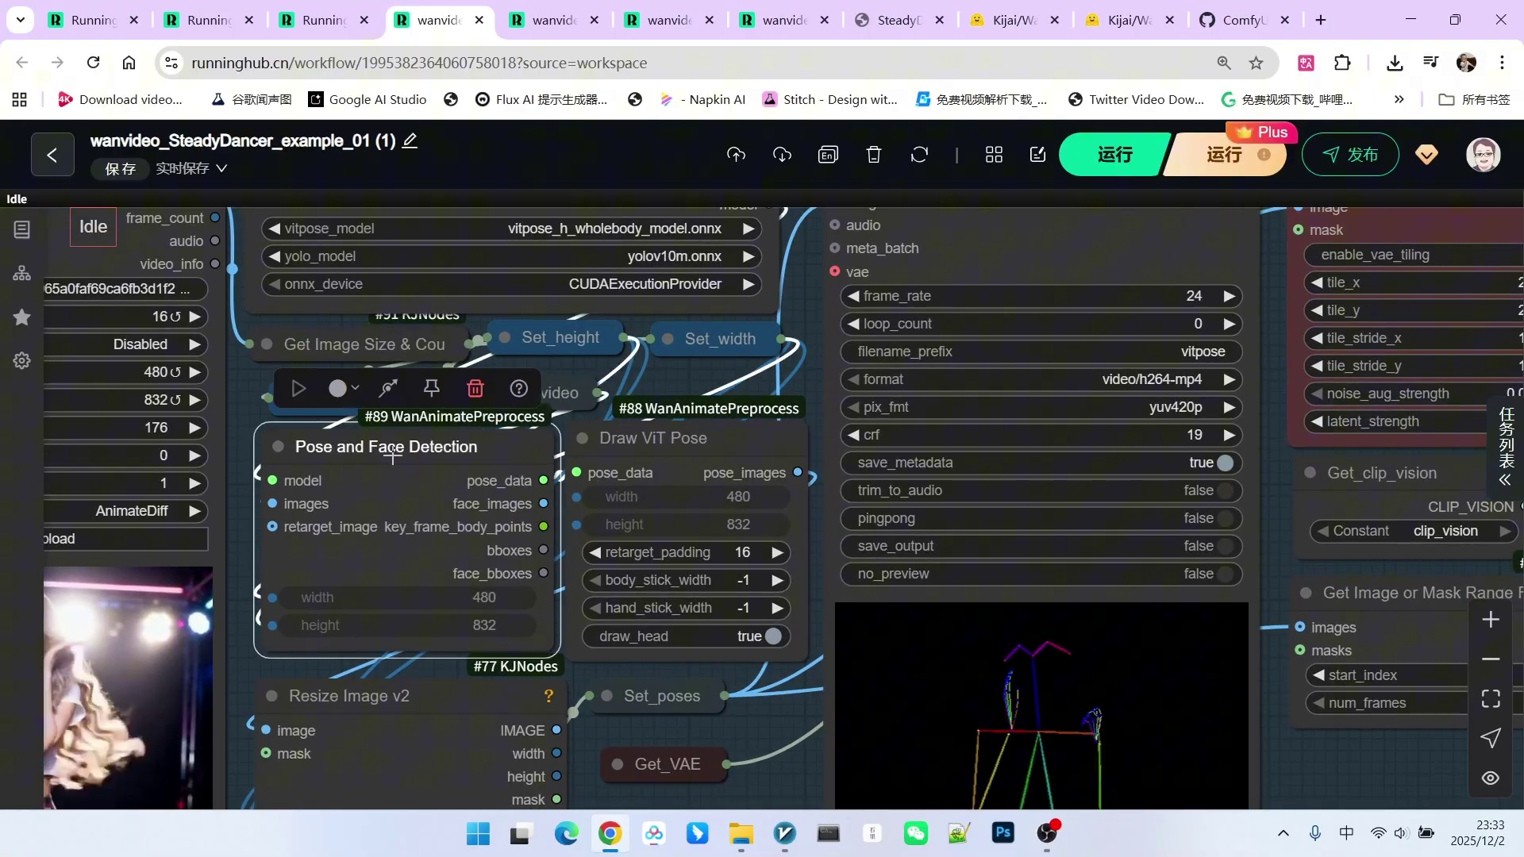
pyautogui.scroll(-1, 481, 414)
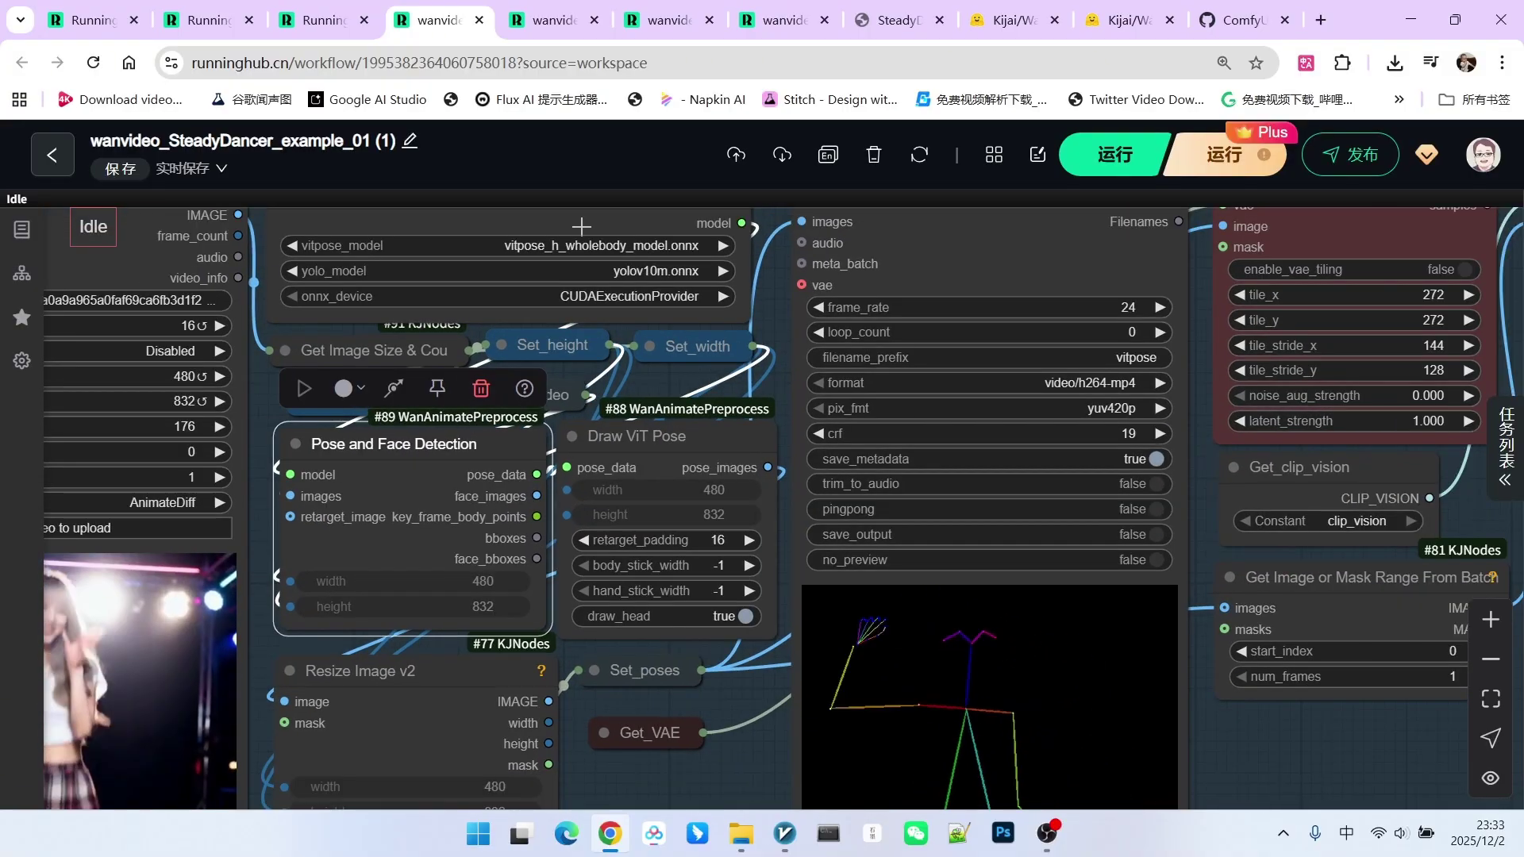
# Step: Trace the ONNX Detection Model Loader's model into Pose and Face Detection and check the pose_data output
pyautogui.moveTo(579, 225); pyautogui.dragTo(571, 219)
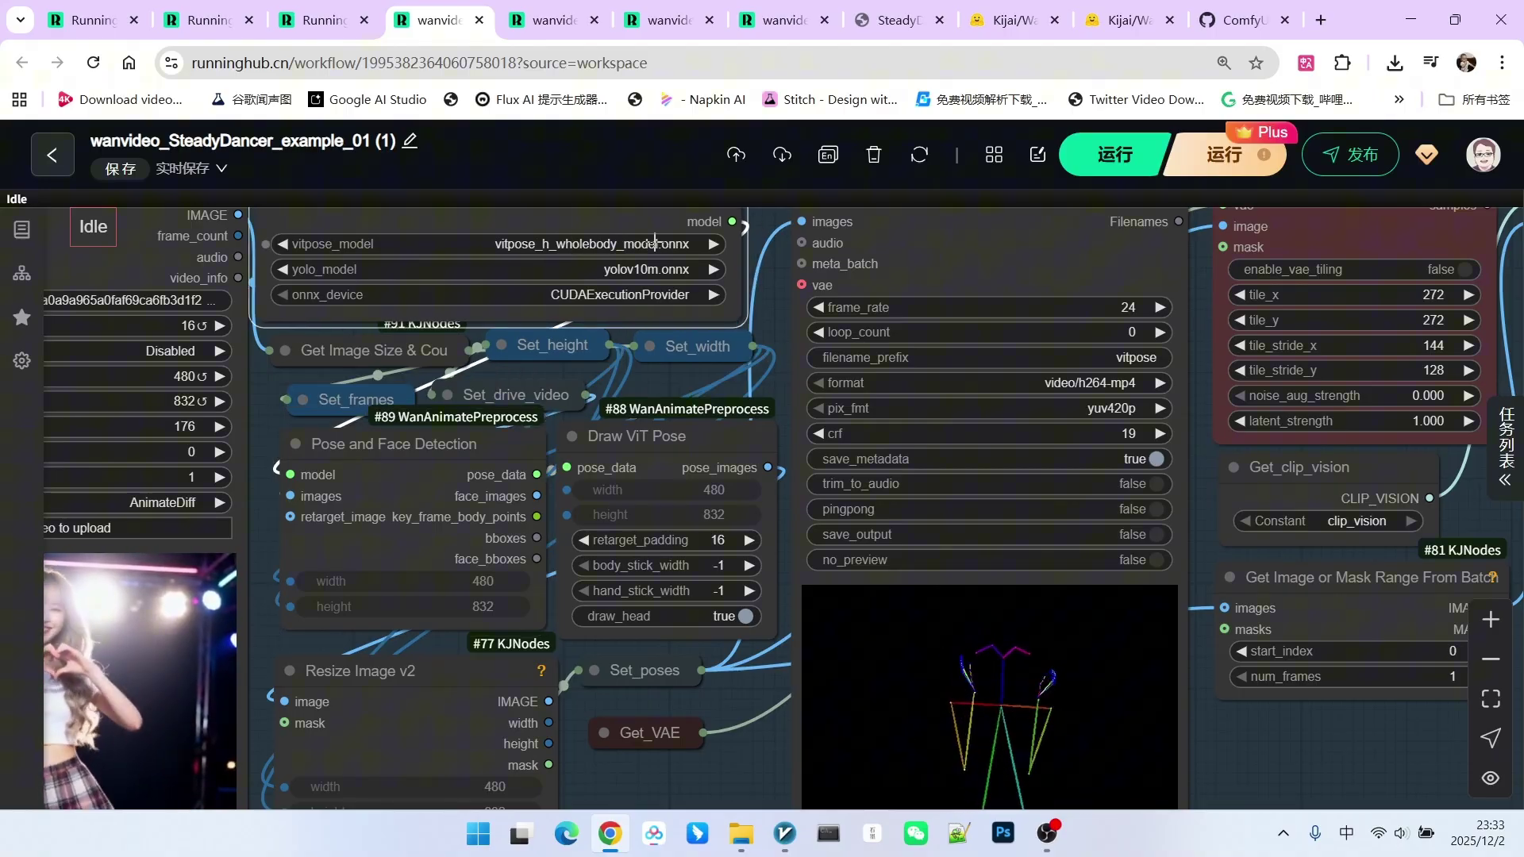
pyautogui.scroll(5, 359, 474)
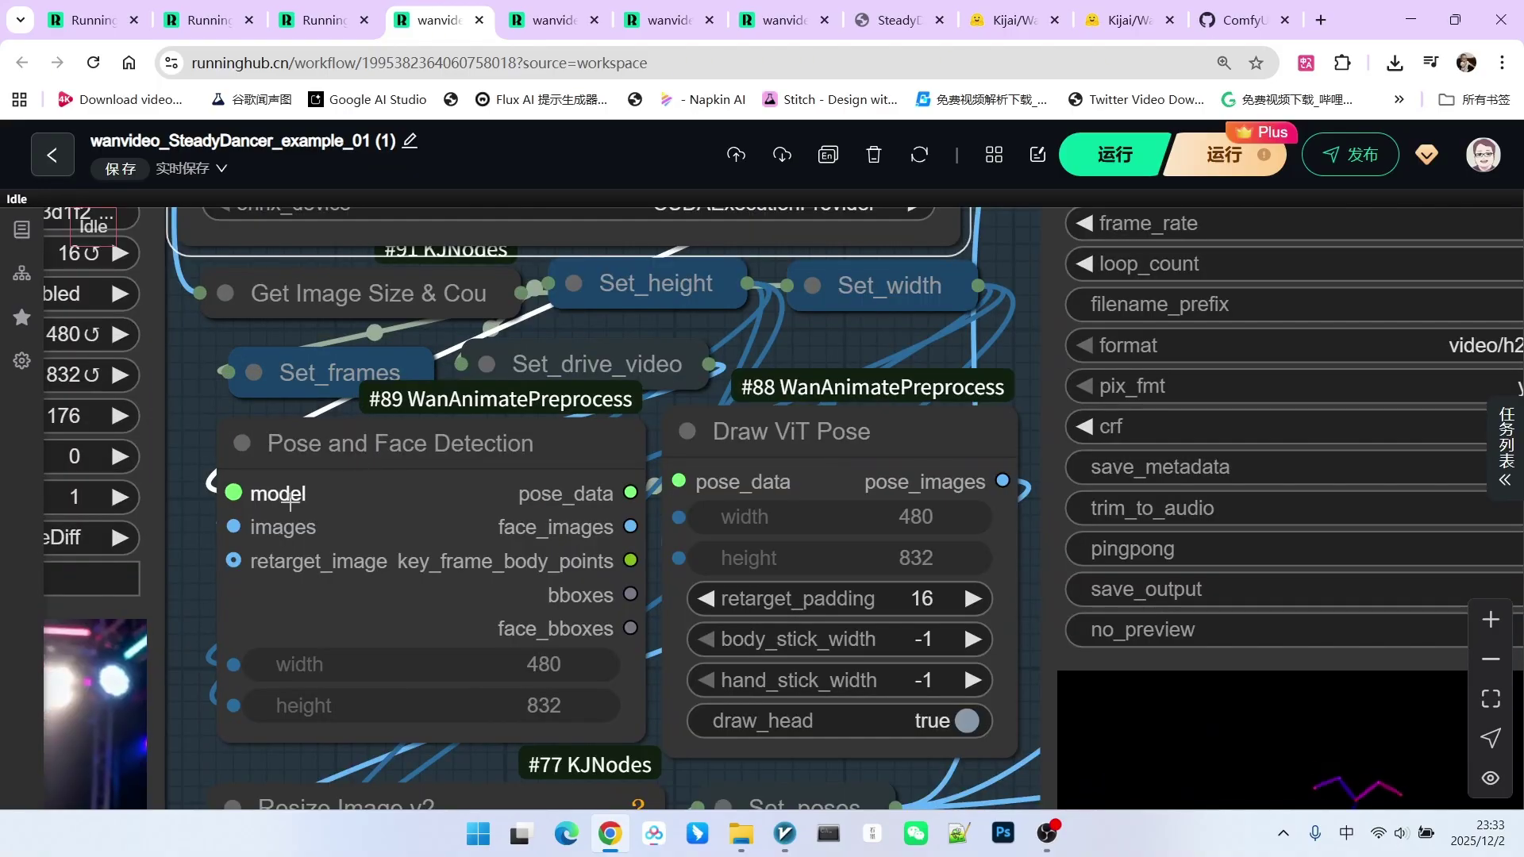
pyautogui.scroll(-2, 307, 512)
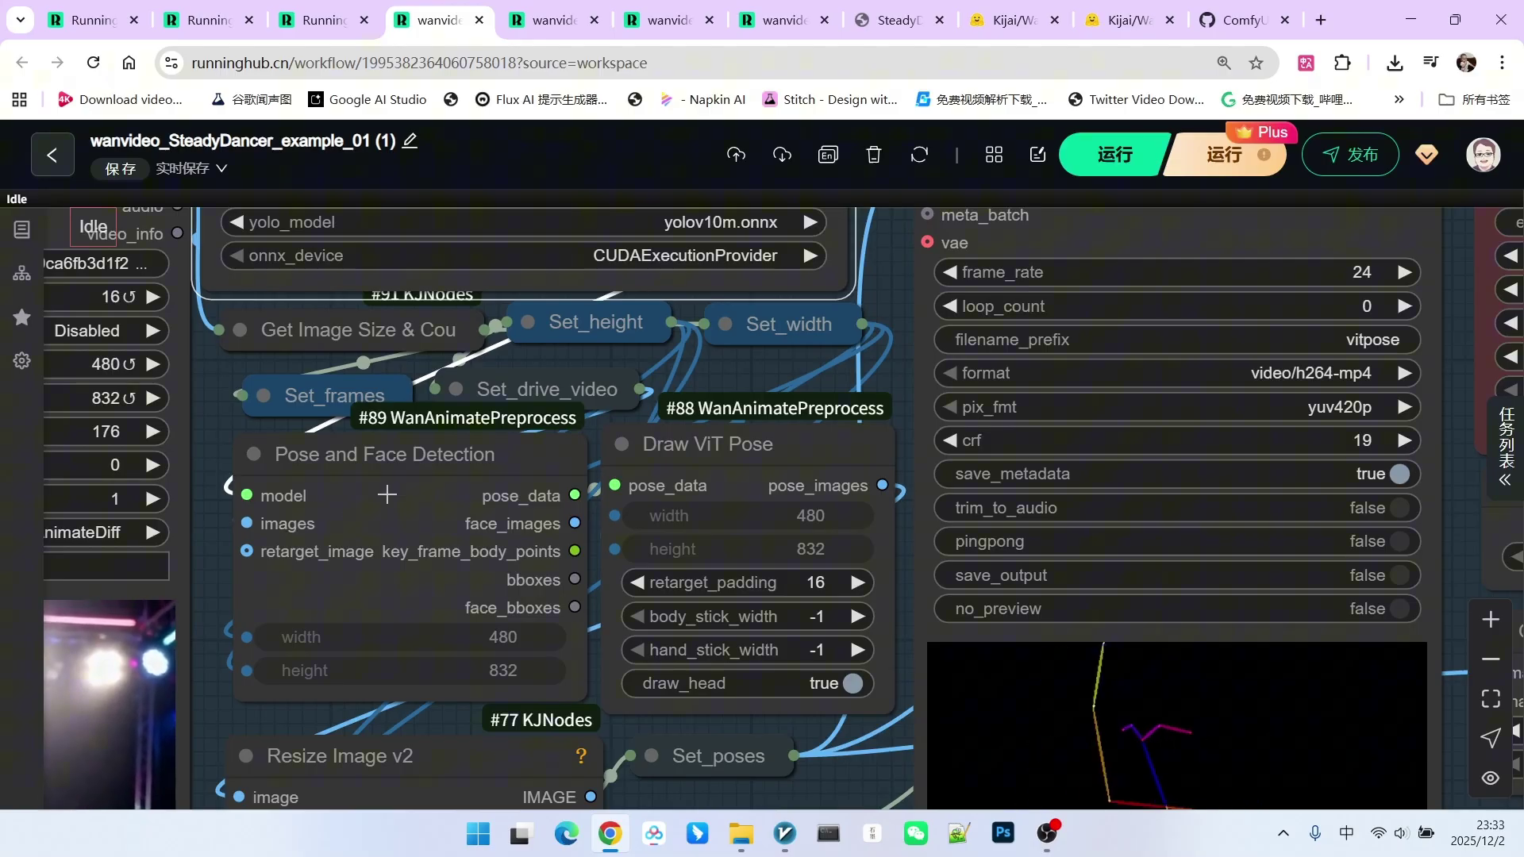
pyautogui.moveTo(454, 470); pyautogui.dragTo(458, 461)
pyautogui.scroll(2, 520, 487)
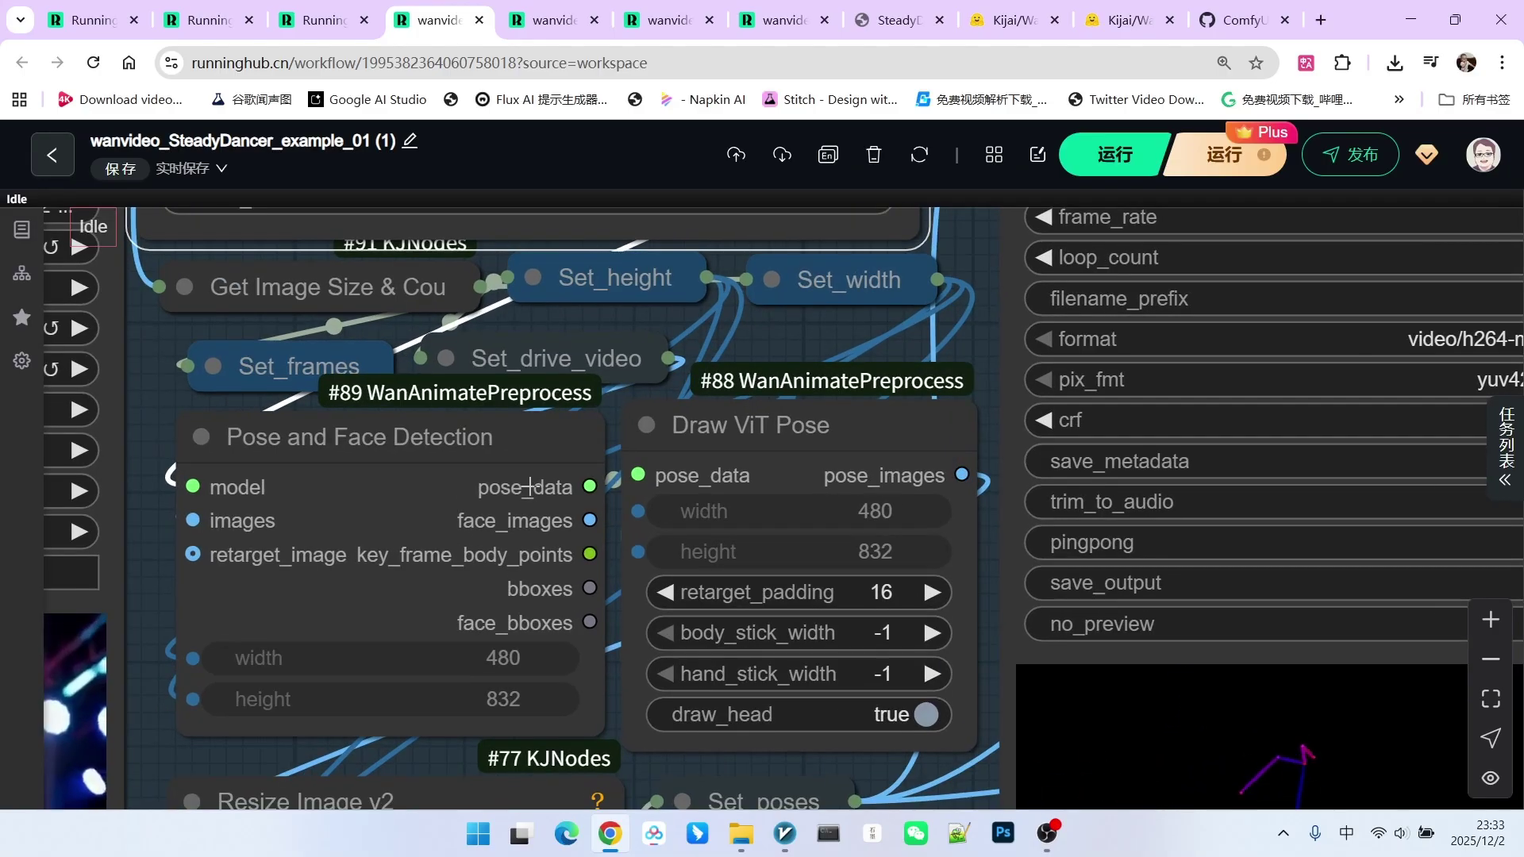
pyautogui.scroll(-2, 551, 477)
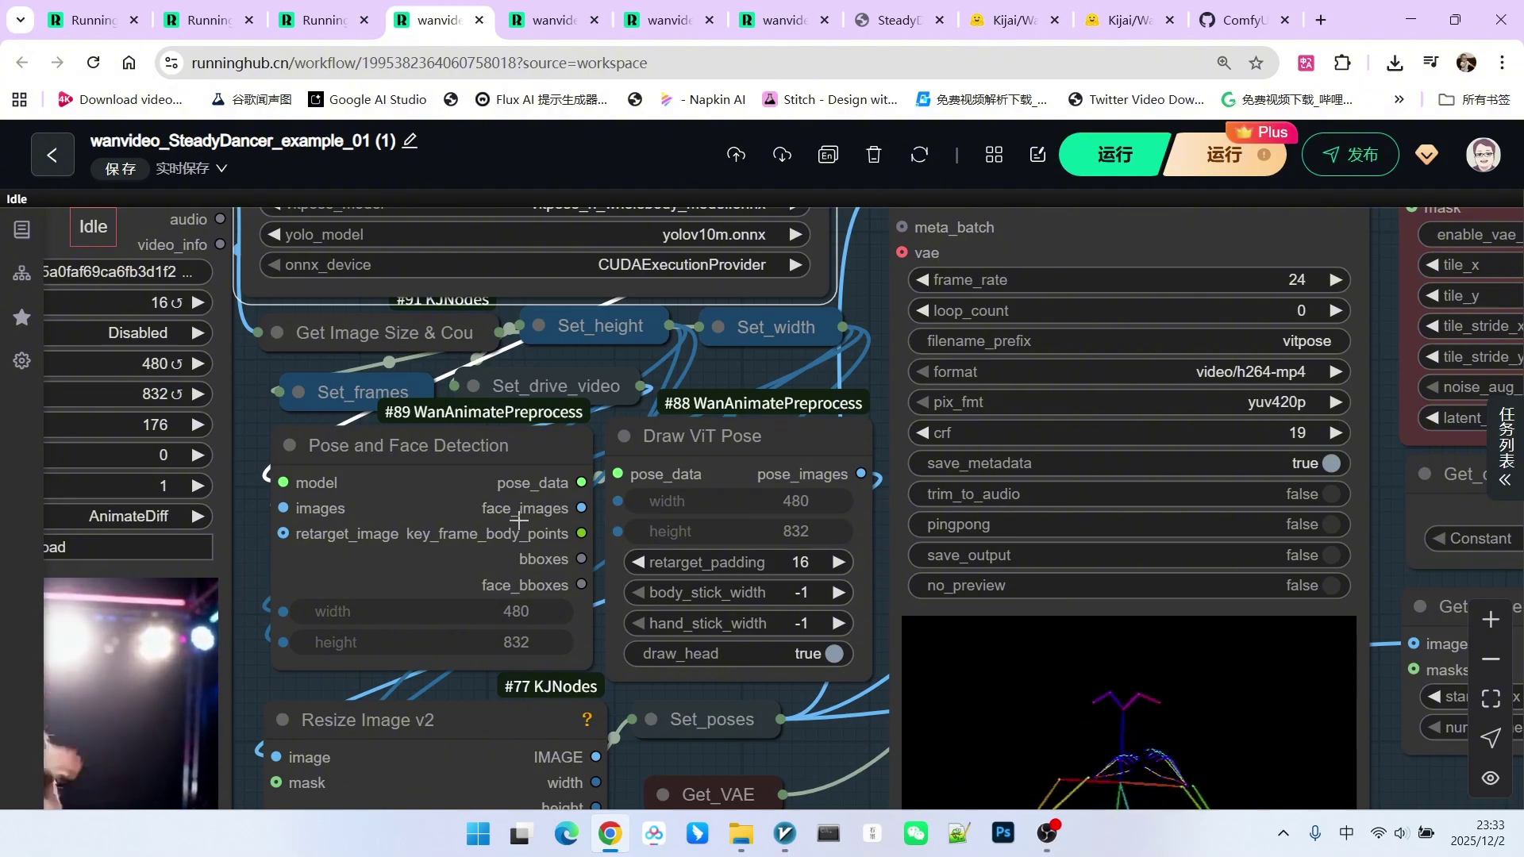
# Step: Shift the Pose and Face Detection and Draw ViT Pose nodes slightly to reveal the pose_data link between them
pyautogui.scroll(-2, 520, 516)
pyautogui.scroll(2, 520, 516)
pyautogui.moveTo(516, 446)
pyautogui.mouseDown()
pyautogui.moveTo(484, 452)
pyautogui.moveTo(520, 442)
pyautogui.moveTo(506, 442)
pyautogui.mouseUp()
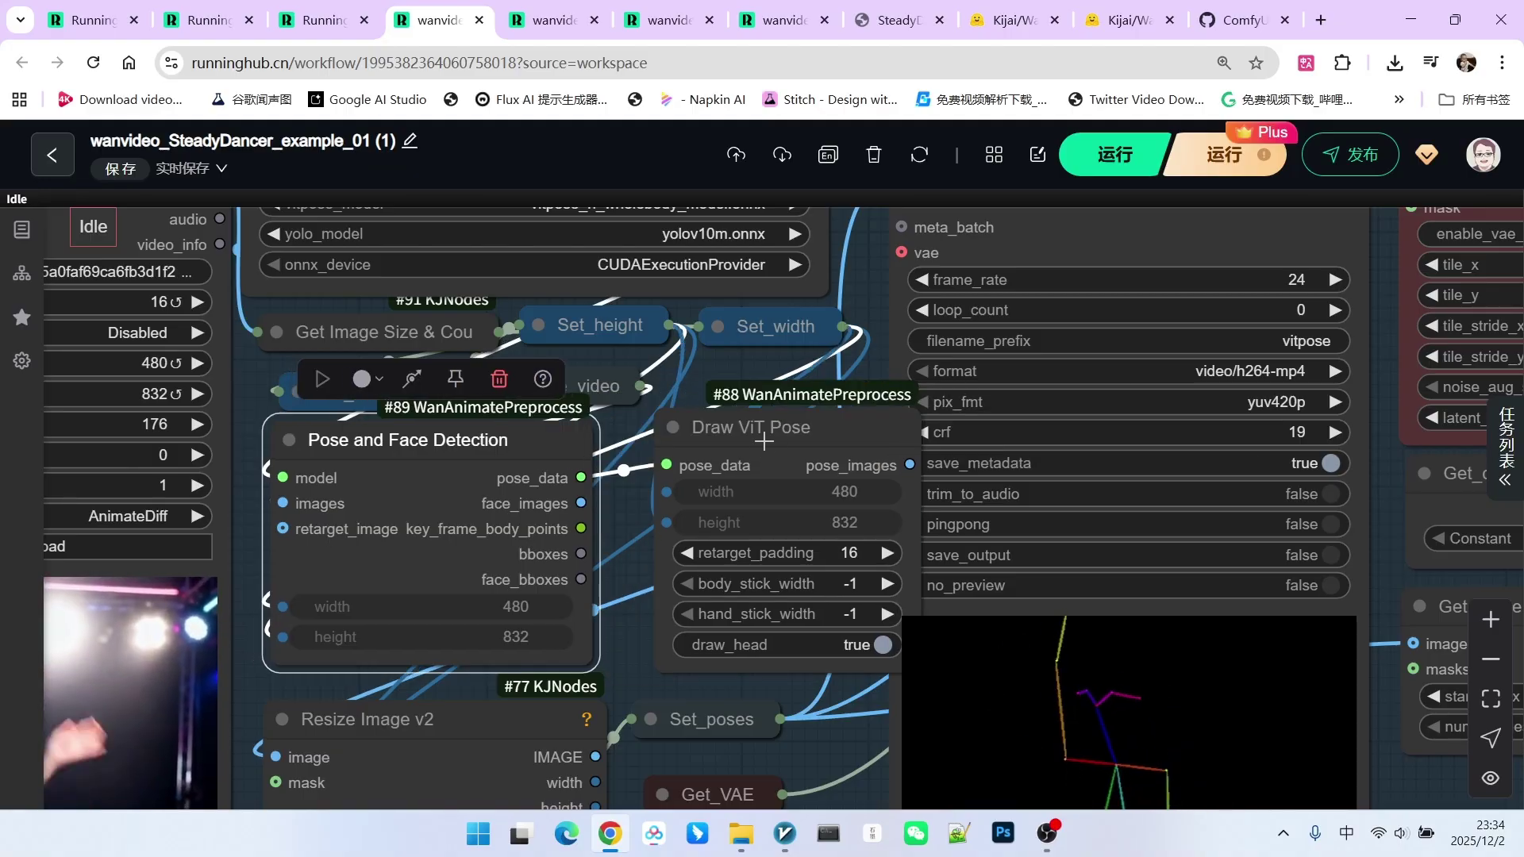
pyautogui.moveTo(763, 442); pyautogui.dragTo(762, 423)
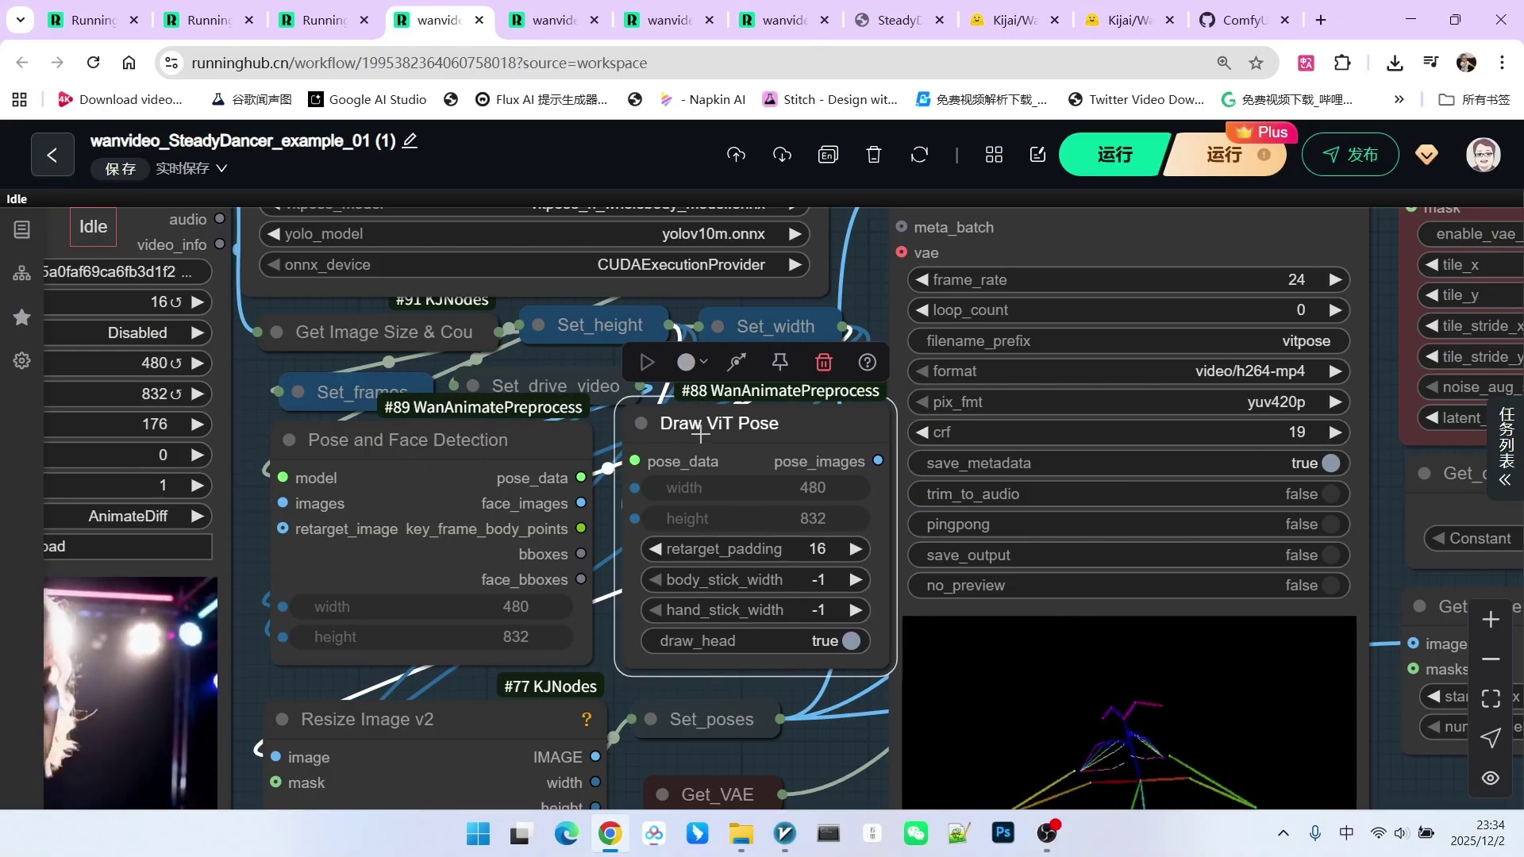
pyautogui.scroll(3, 683, 464)
pyautogui.scroll(-7, 779, 427)
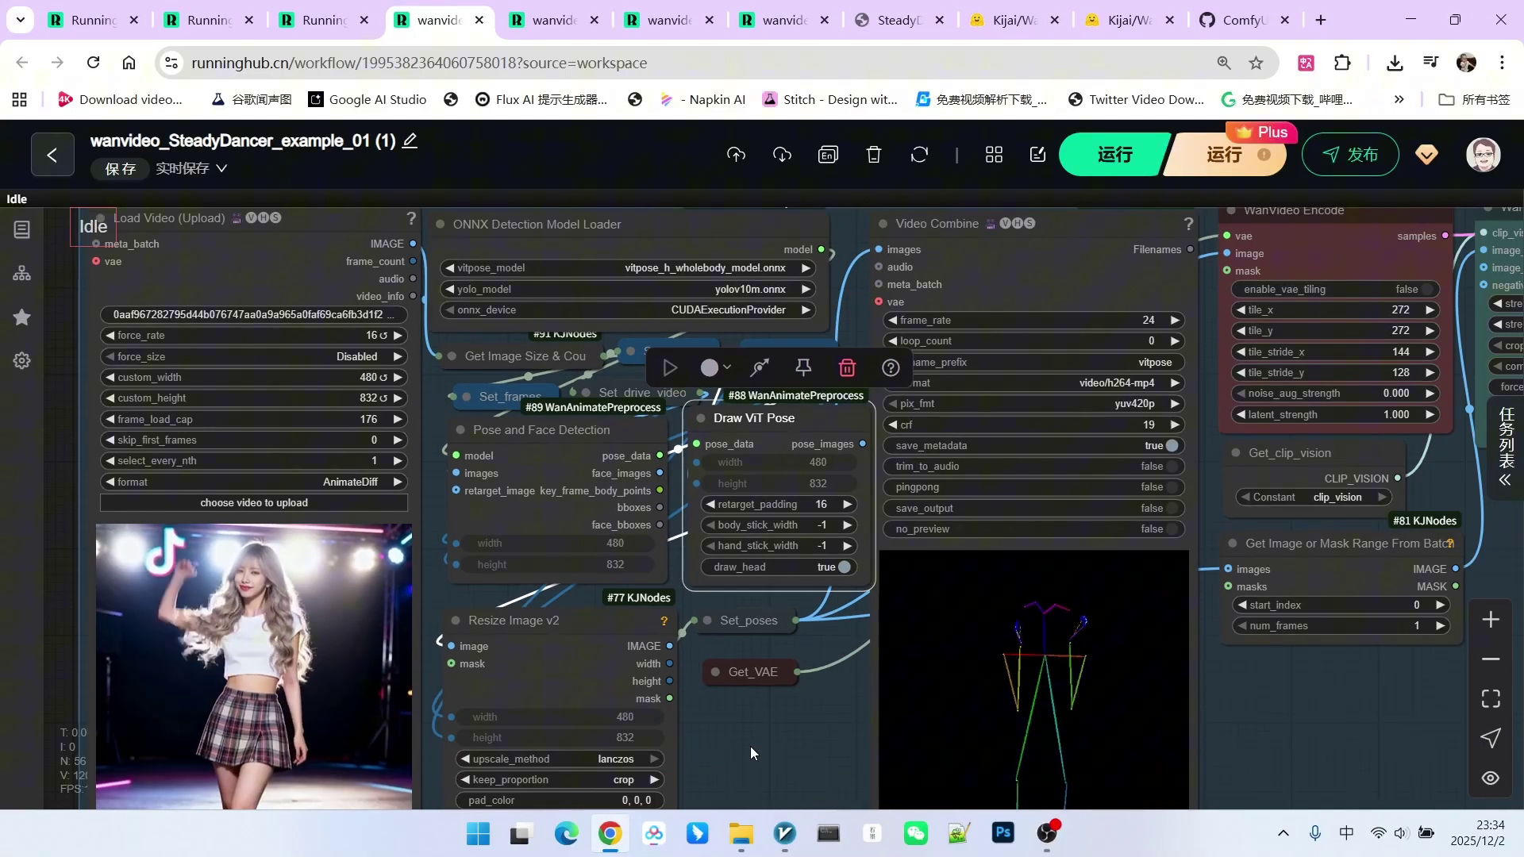
# Step: Inspect the Resize Image v2 node below Pose and Face Detection, including its size and crop settings
pyautogui.moveTo(752, 748); pyautogui.dragTo(818, 574)
pyautogui.scroll(2, 819, 574)
pyautogui.click(623, 441)
pyautogui.click(622, 440)
pyautogui.scroll(-3, 809, 584)
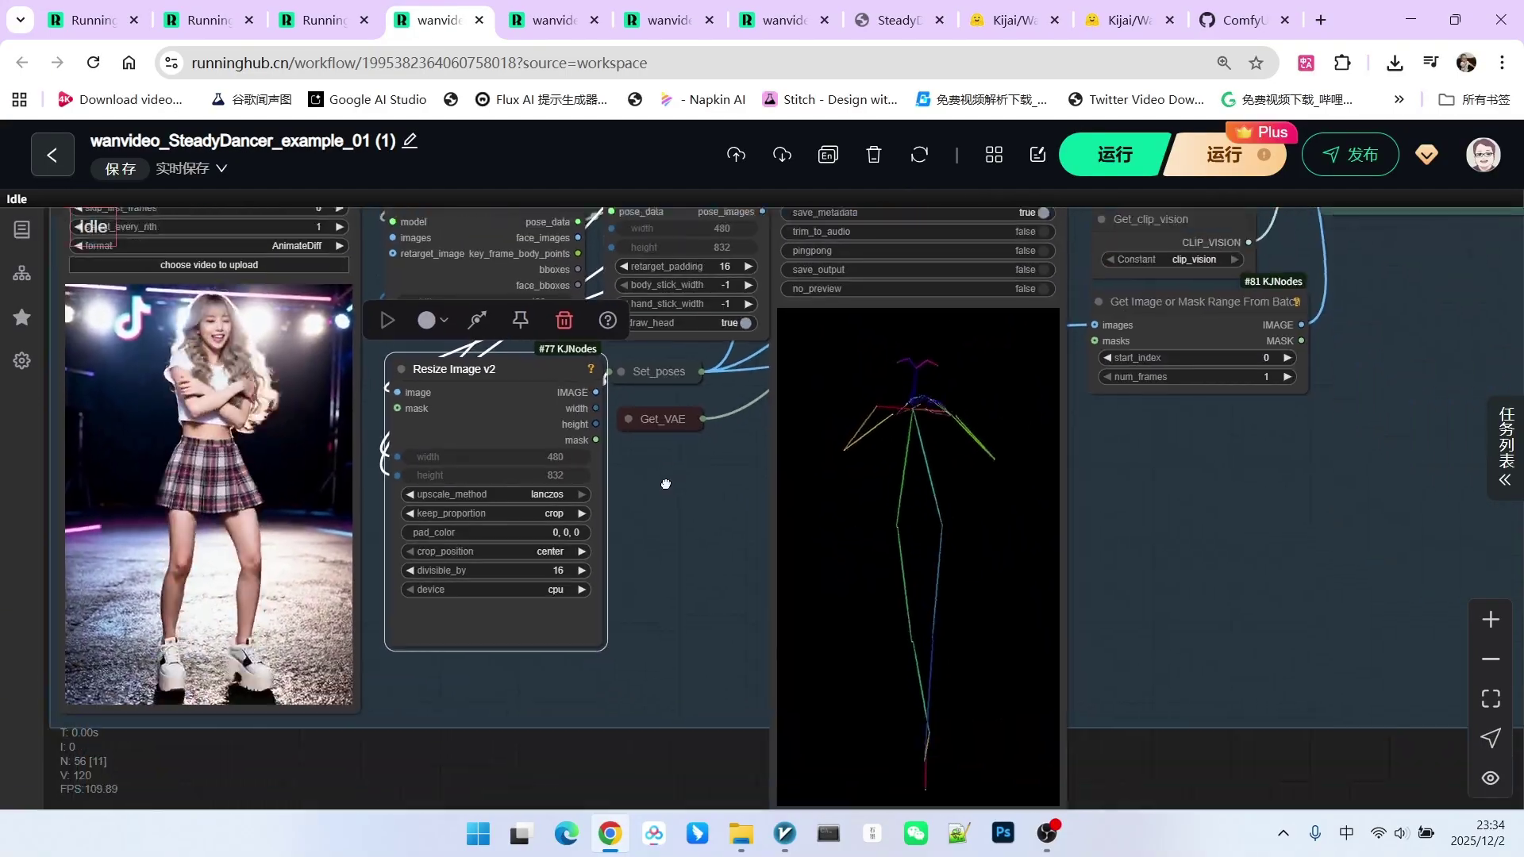
# Step: Inspect the Get Image or Mask Range From Batch node and follow its IMAGE output to WanVideo ClipVision Encode
pyautogui.scroll(-4, 859, 488)
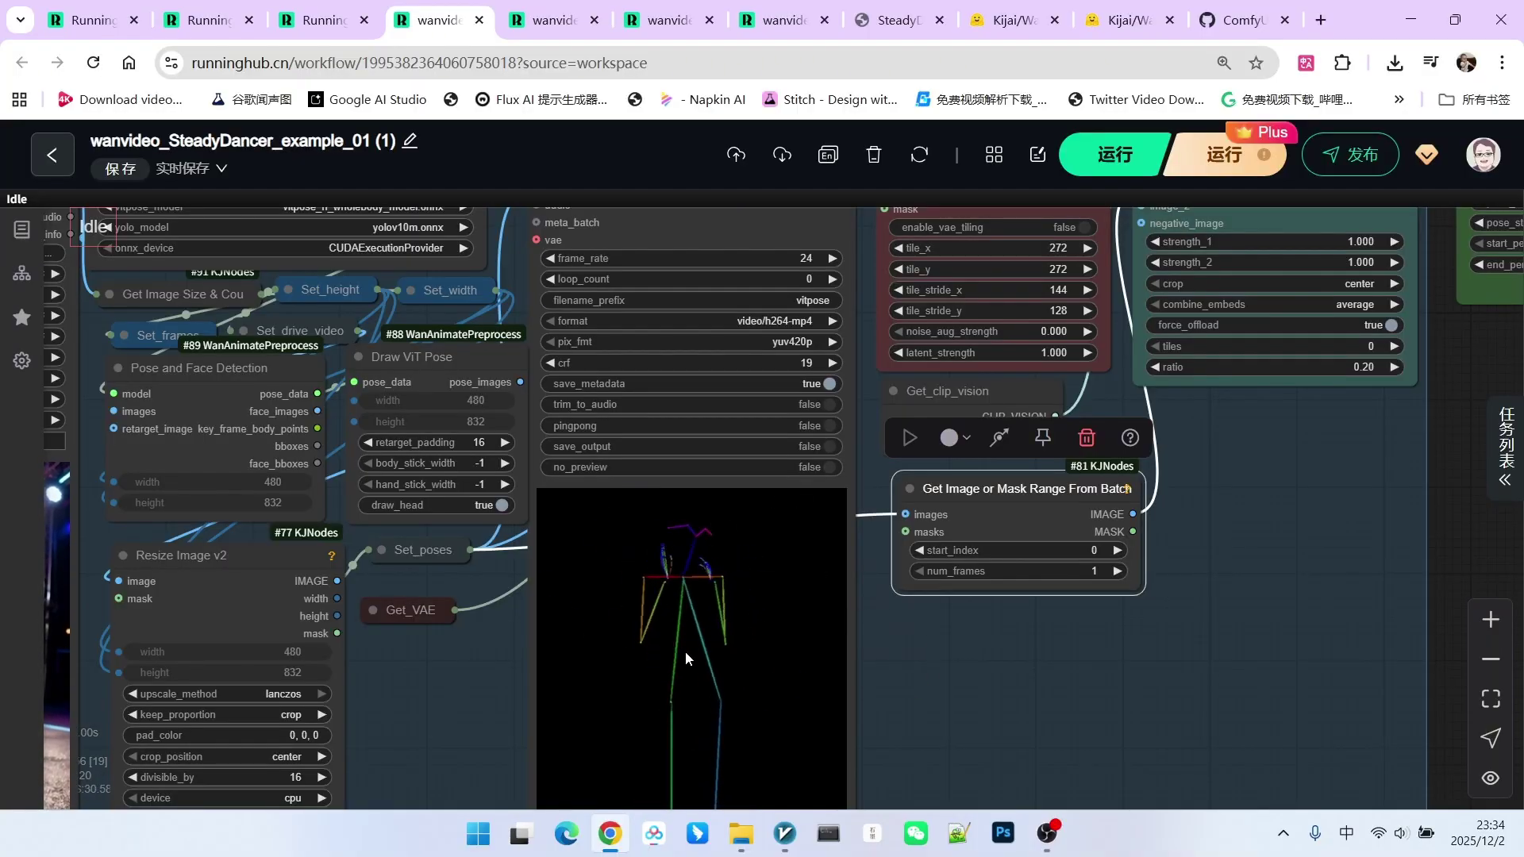
pyautogui.moveTo(1059, 629); pyautogui.dragTo(926, 668)
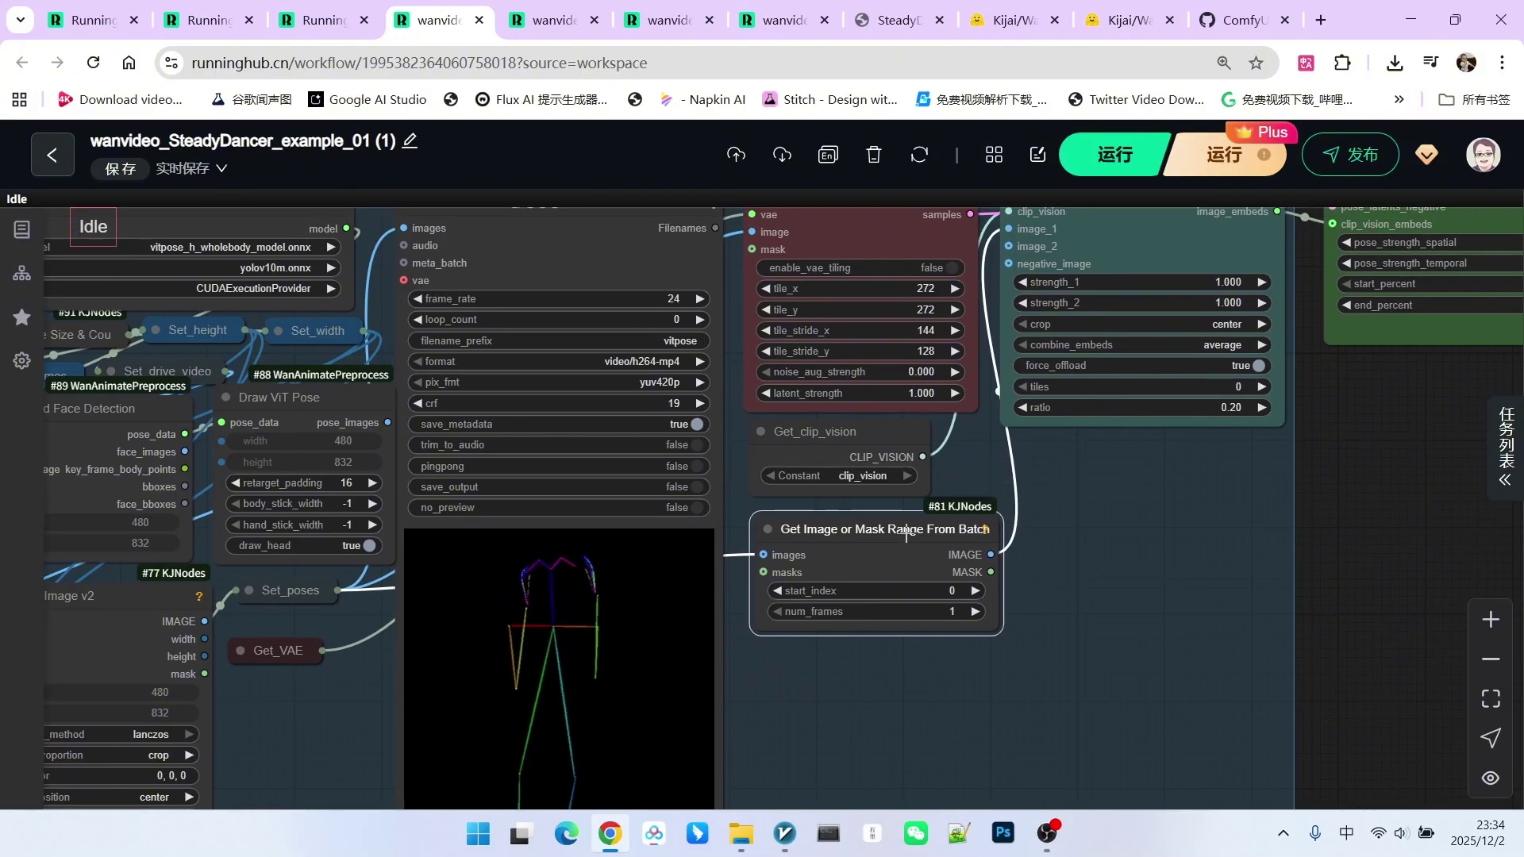
pyautogui.scroll(3, 1102, 536)
pyautogui.scroll(1, 1102, 536)
pyautogui.moveTo(1098, 511); pyautogui.dragTo(971, 701)
pyautogui.scroll(-1, 1018, 660)
# Step: Examine the pose group's WanVideo ClipVision Encode and WanVideo Encode nodes and their outputs
pyautogui.moveTo(980, 314); pyautogui.dragTo(991, 386)
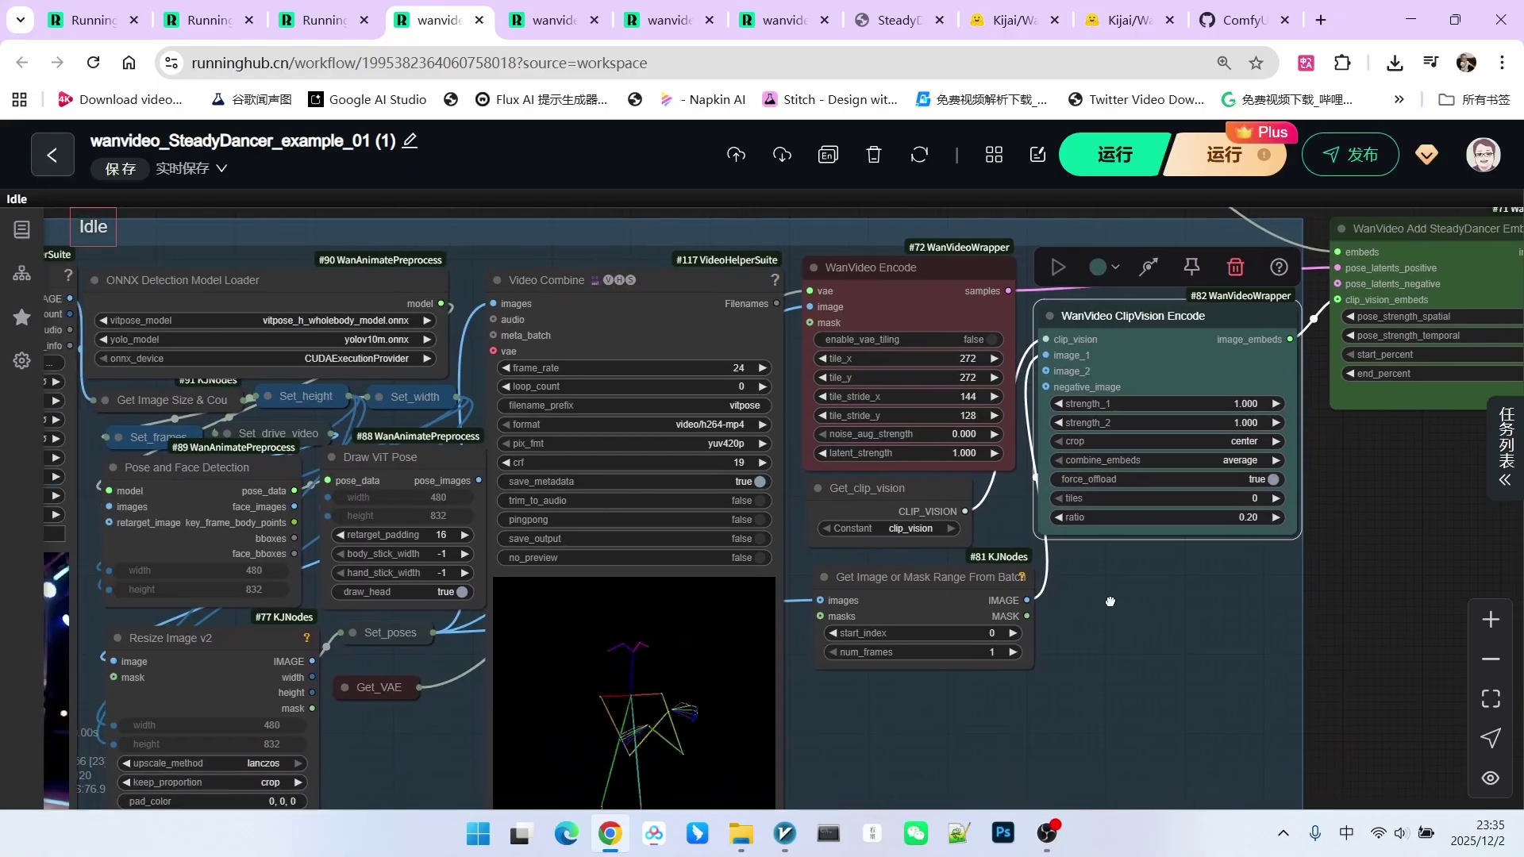
pyautogui.scroll(2, 865, 416)
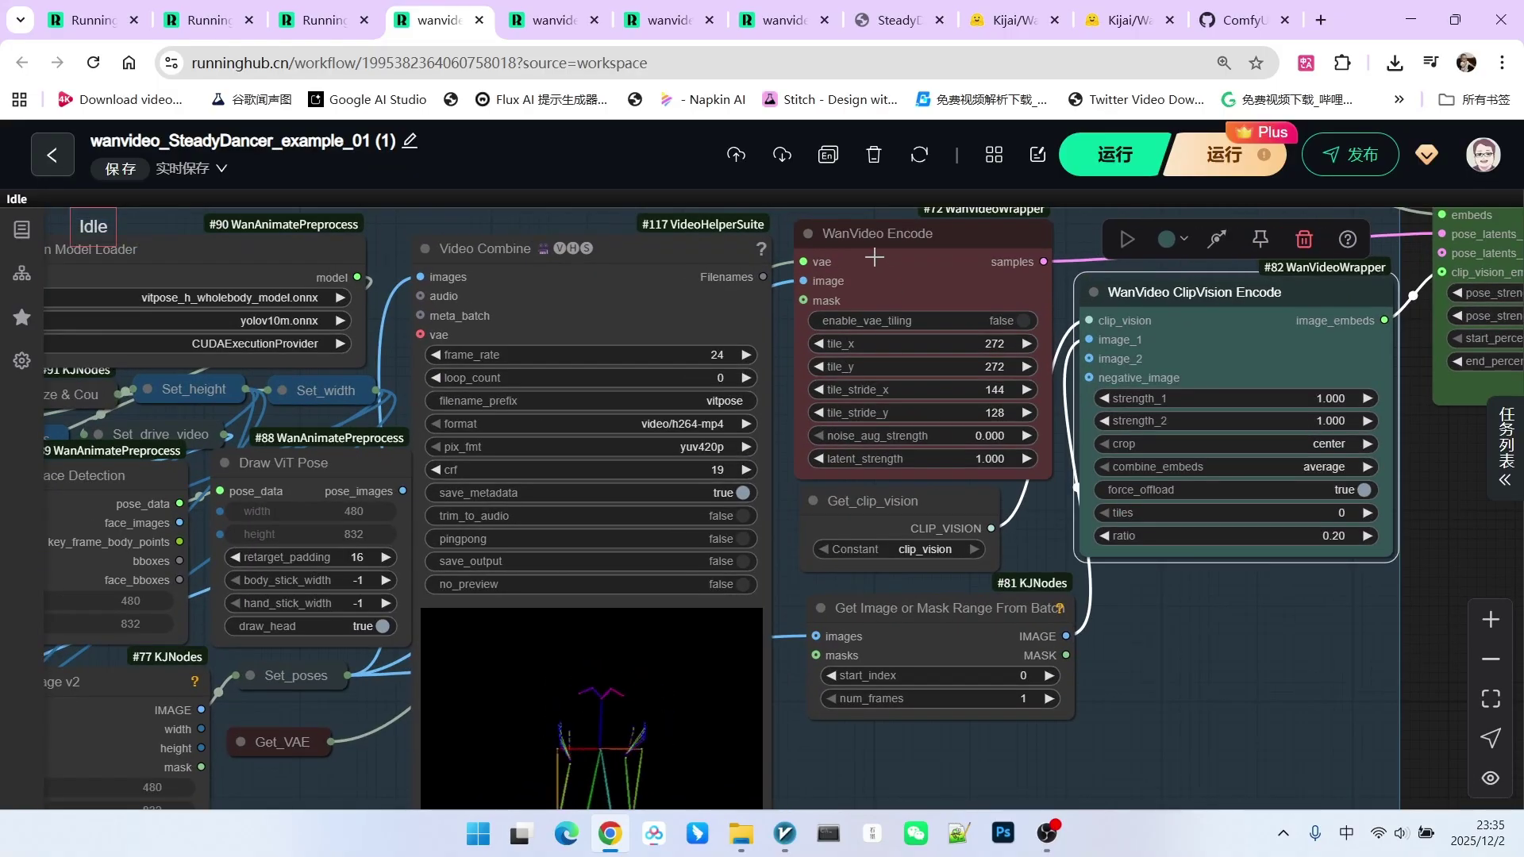
pyautogui.moveTo(874, 257); pyautogui.dragTo(895, 234)
pyautogui.moveTo(1071, 555); pyautogui.dragTo(1000, 645)
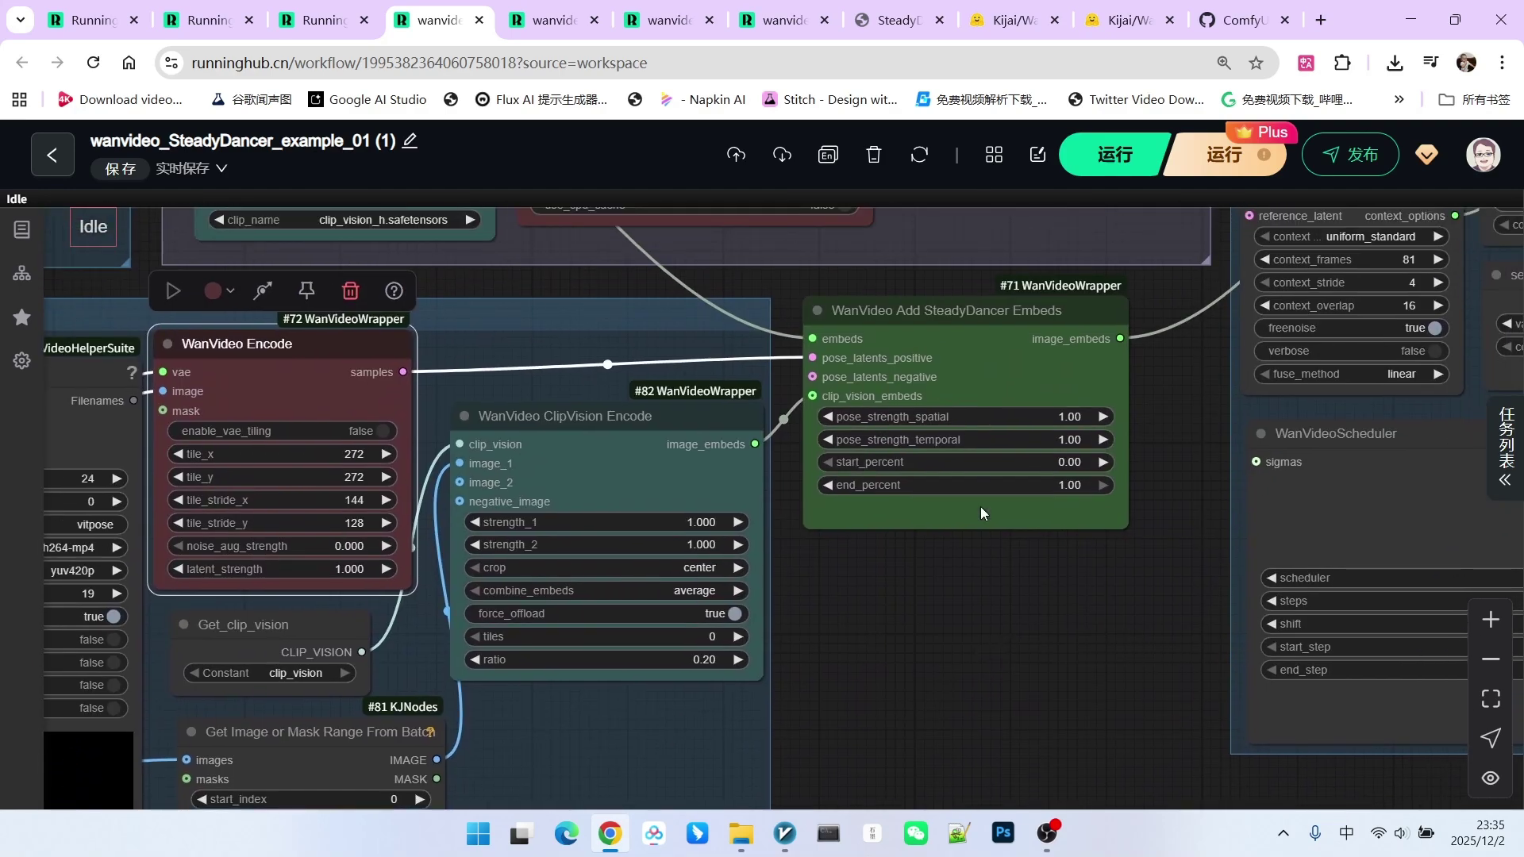
pyautogui.scroll(3, 941, 381)
# Step: Select the WanVideo Add SteadyDancer Embeds node and examine its inputs and pose strength settings
pyautogui.click(902, 306)
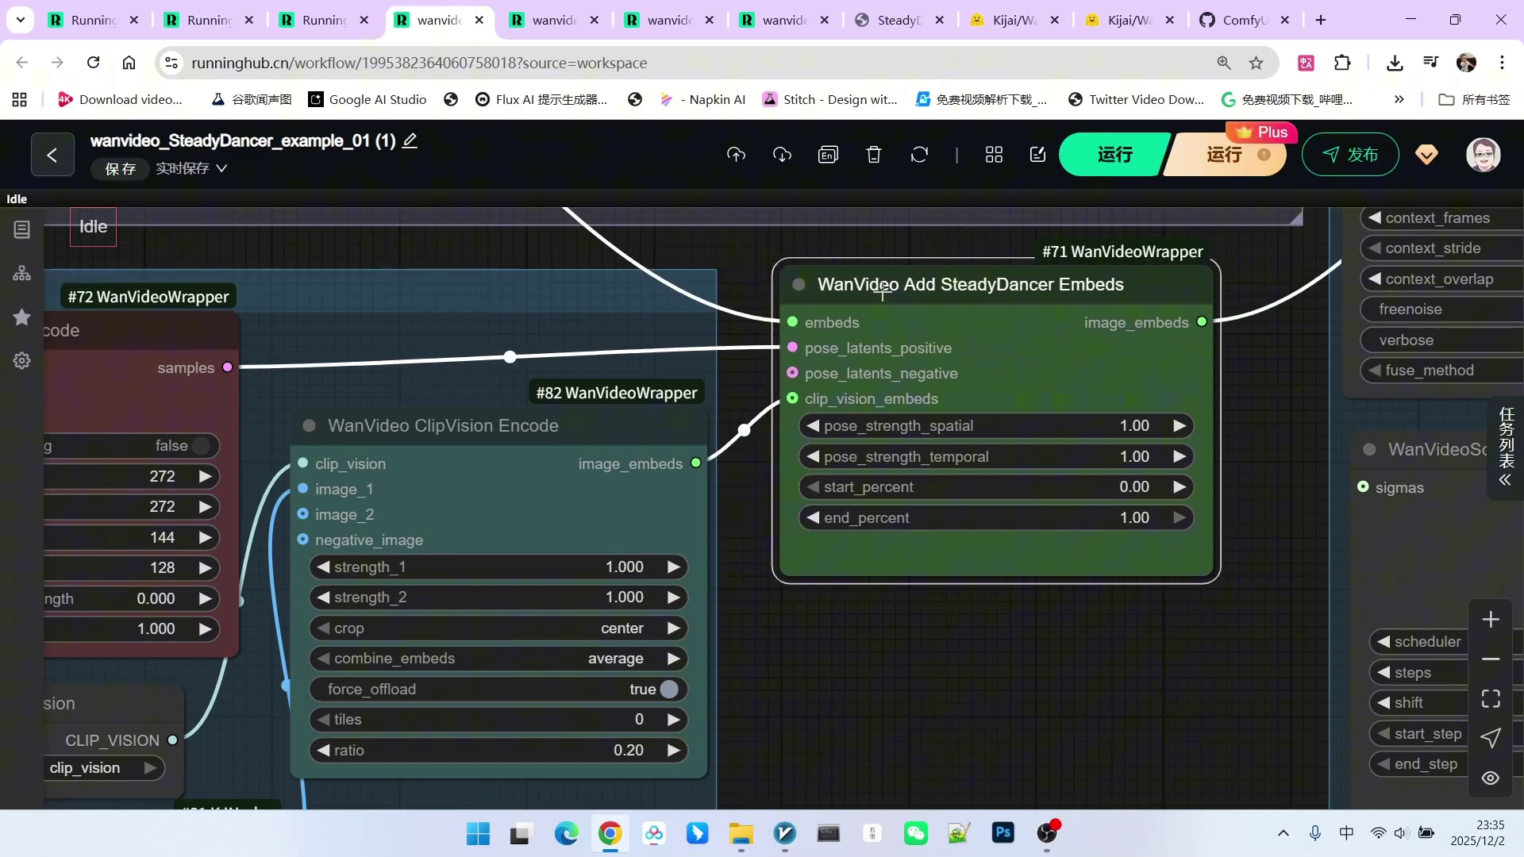
pyautogui.scroll(-1, 990, 559)
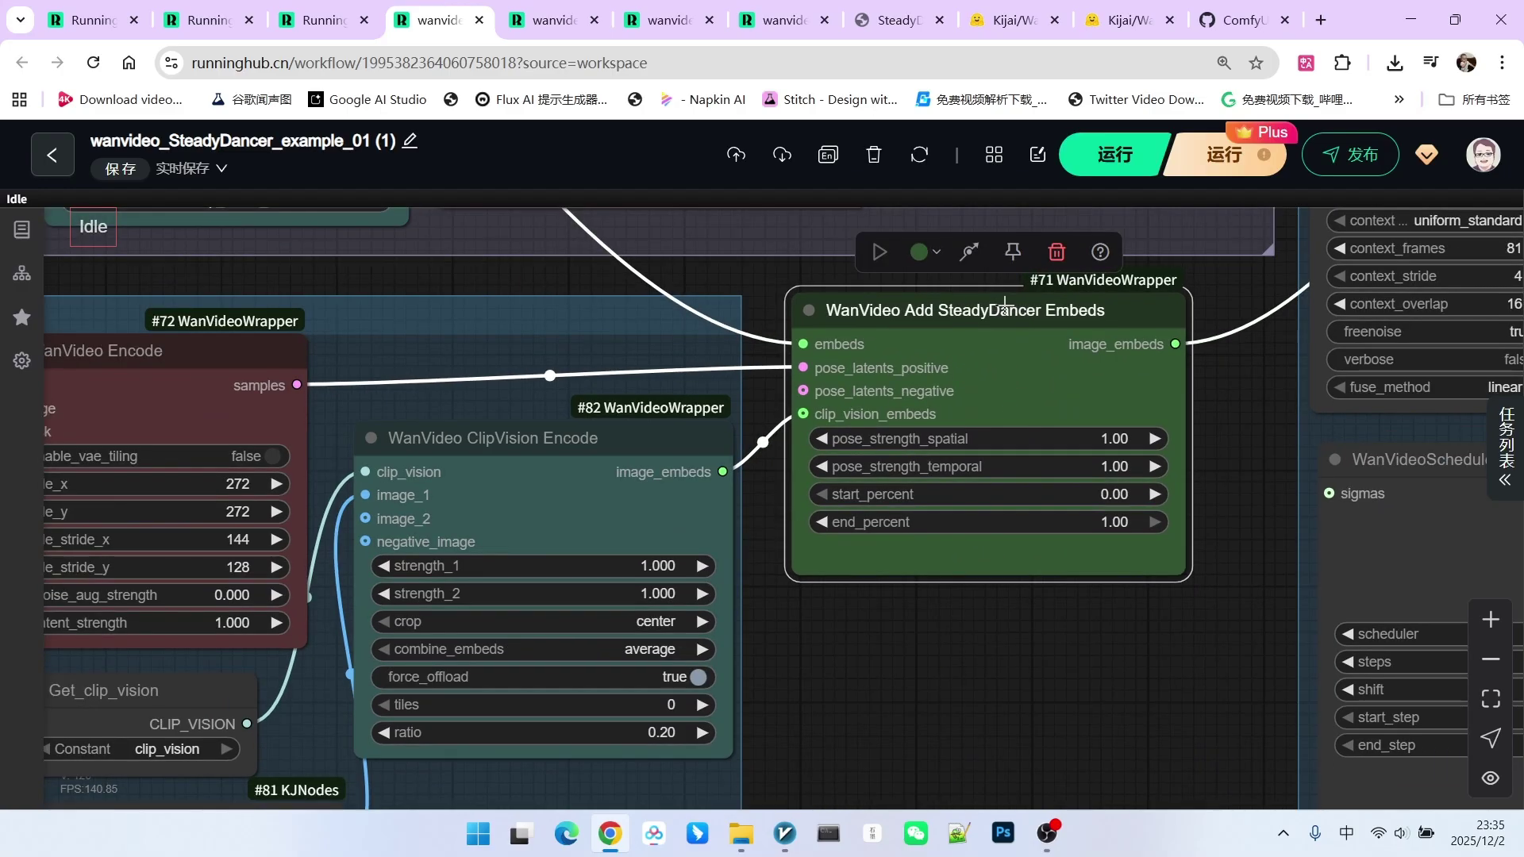
pyautogui.scroll(-3, 1008, 306)
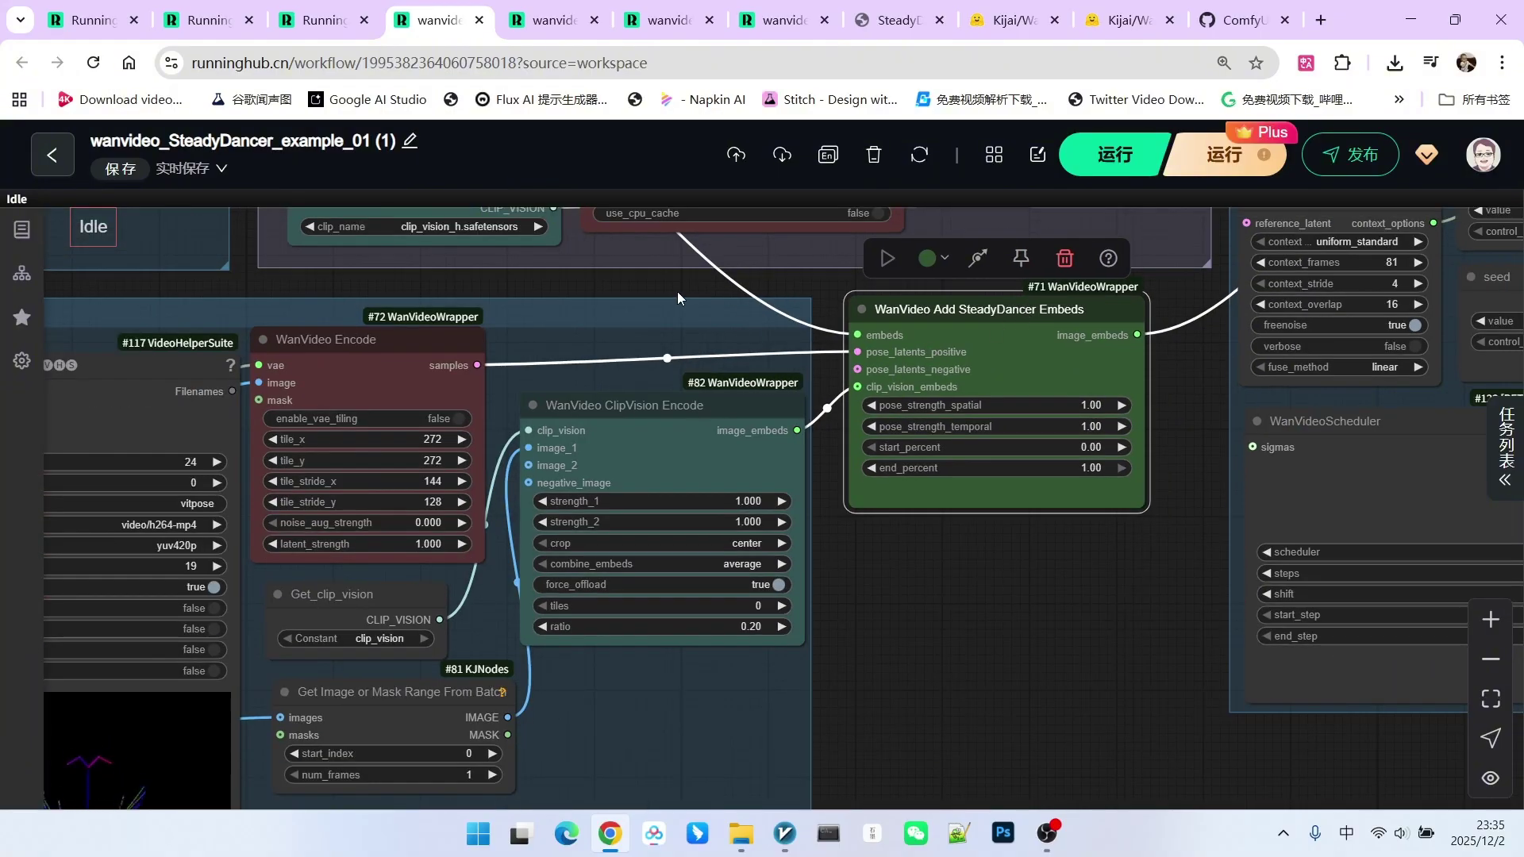
# Step: Trace the embeds, pose_latents_positive and clip_vision_embeds links of the SteadyDancer Embeds node back to their source nodes
pyautogui.moveTo(676, 292); pyautogui.dragTo(1069, 663)
pyautogui.scroll(-4, 591, 679)
pyautogui.moveTo(502, 631); pyautogui.dragTo(306, 320)
pyautogui.scroll(2, 941, 528)
pyautogui.scroll(1, 712, 376)
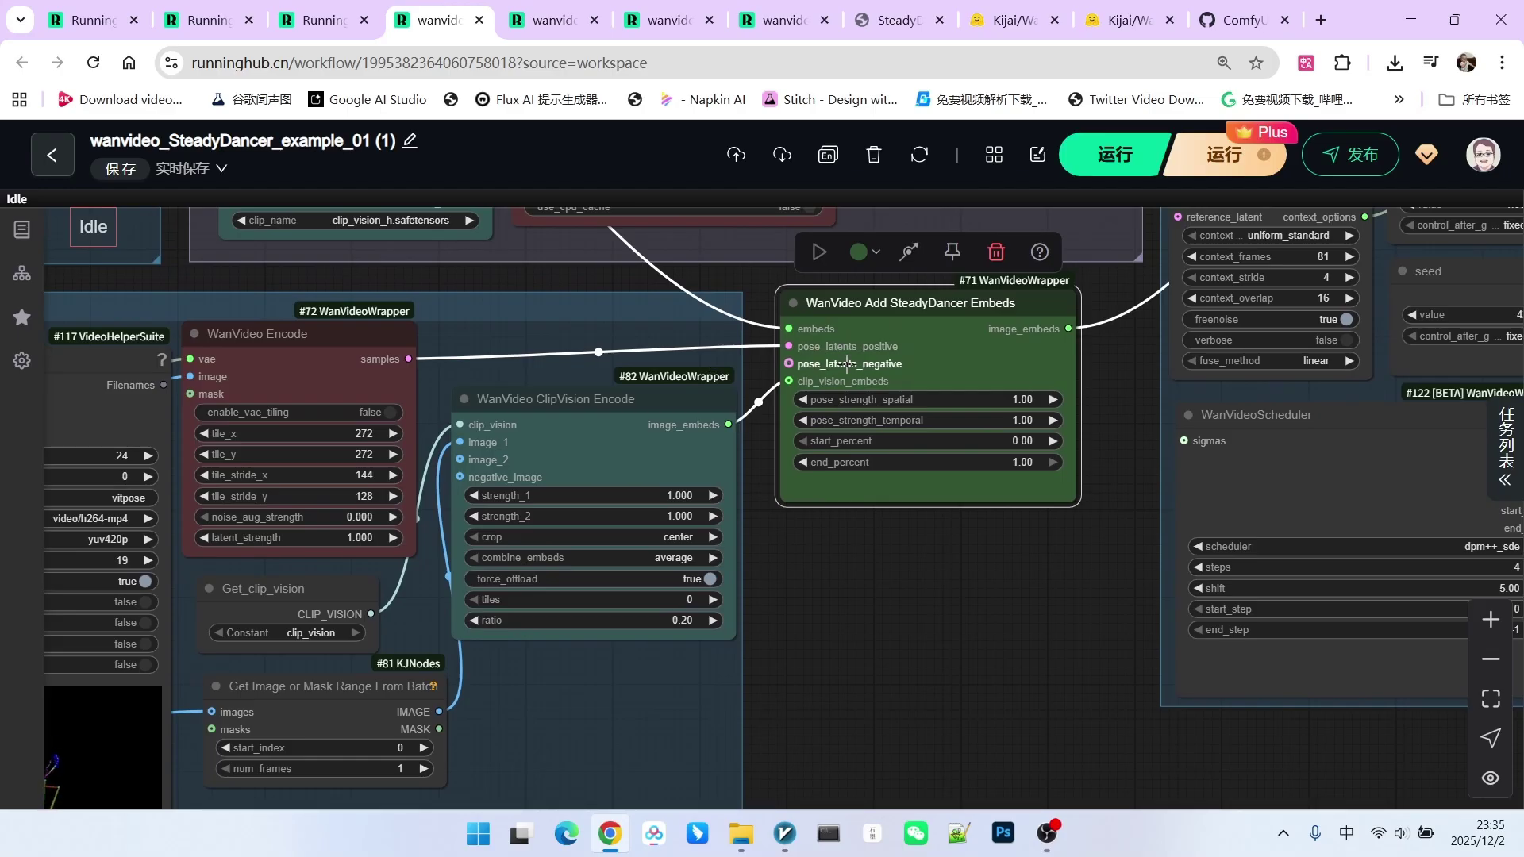
pyautogui.scroll(5, 842, 387)
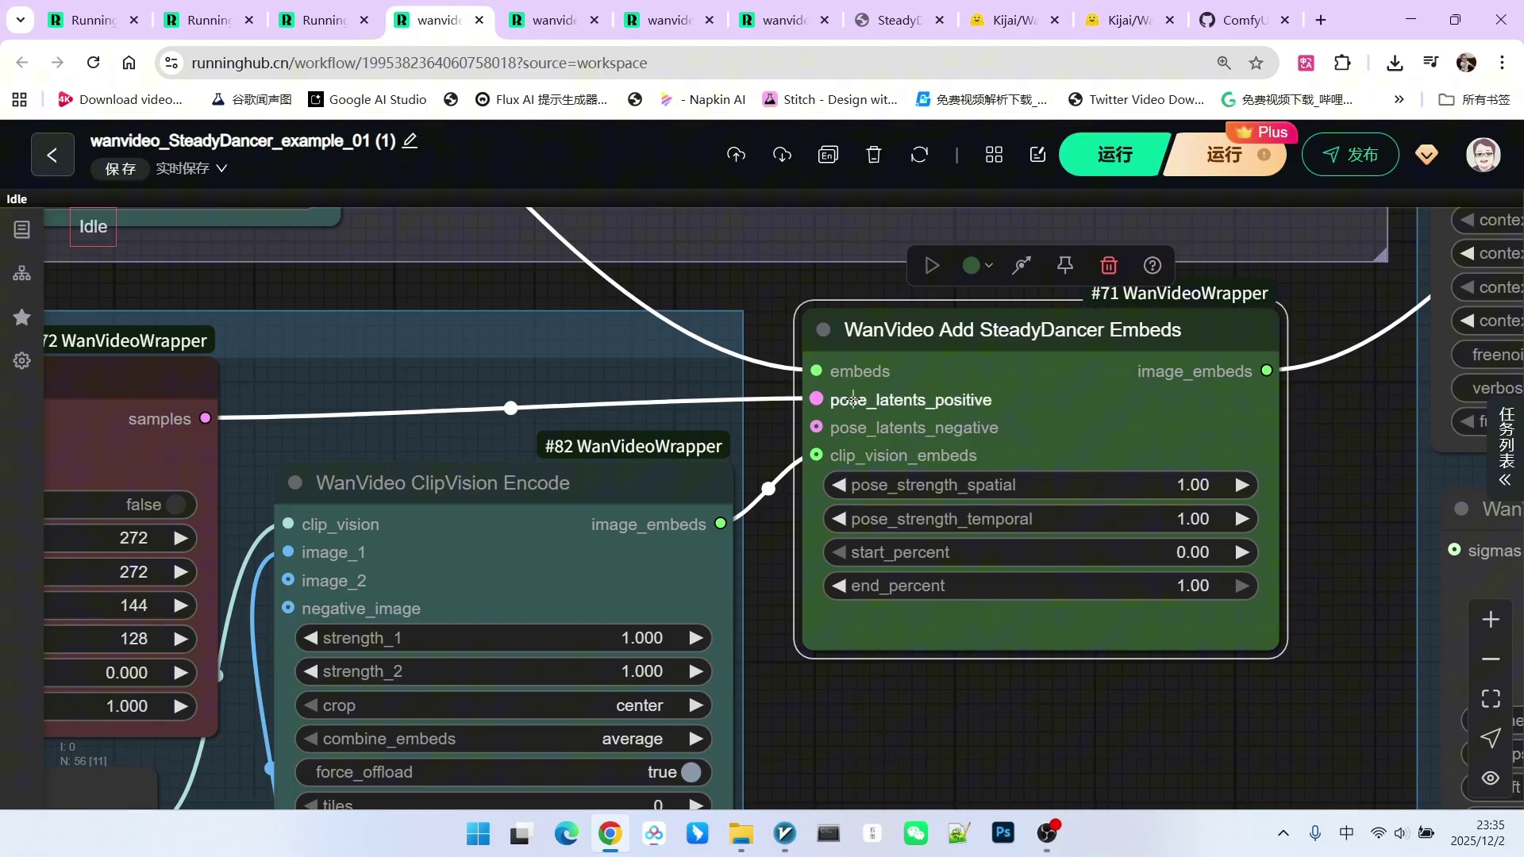
pyautogui.scroll(-5, 952, 492)
pyautogui.moveTo(993, 623); pyautogui.dragTo(1103, 403)
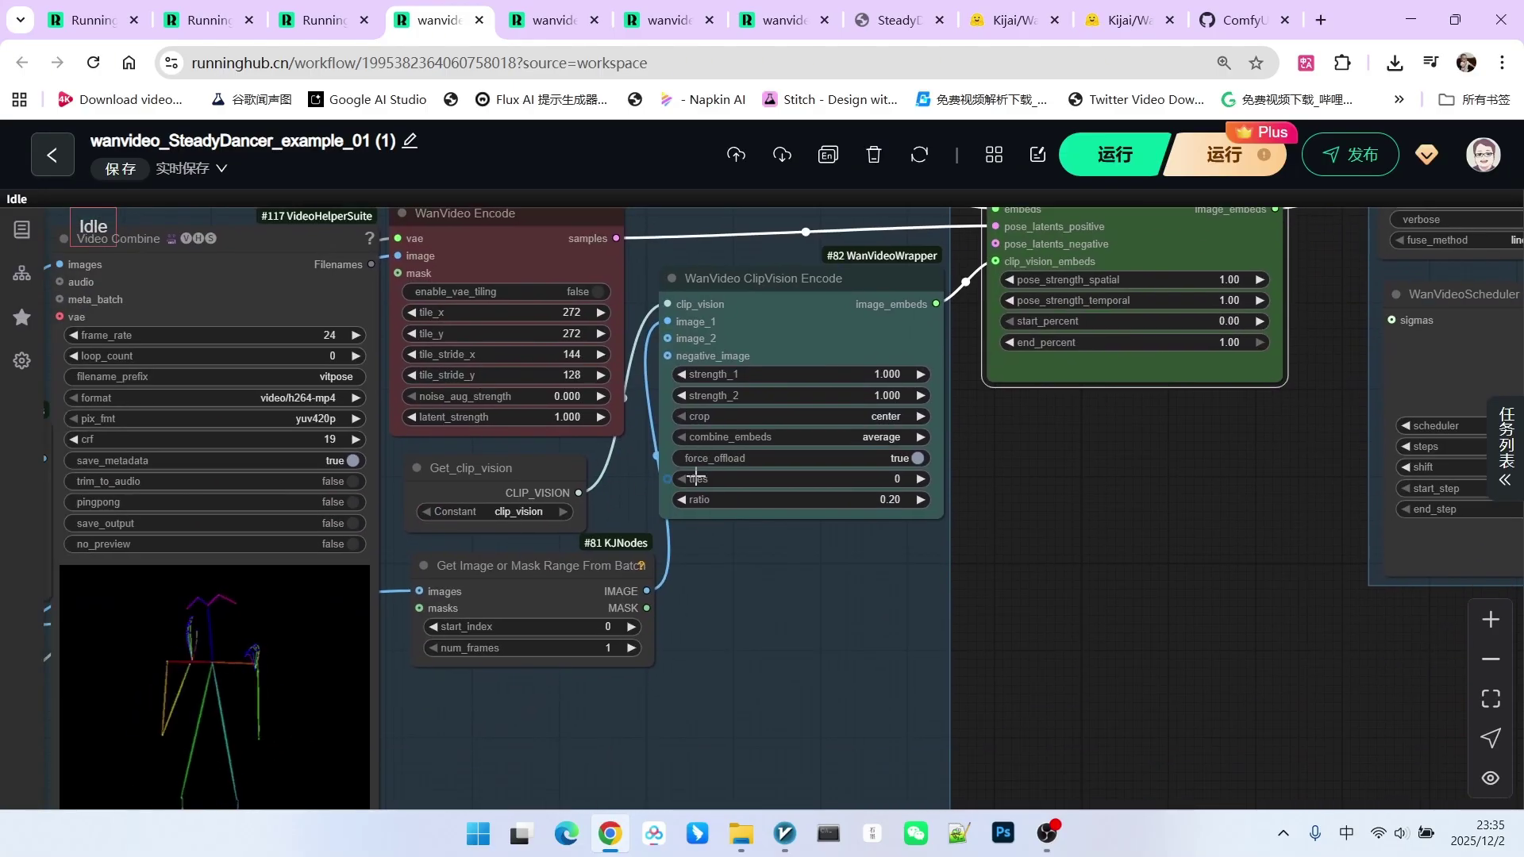
pyautogui.scroll(3, 838, 286)
# Step: Select the WanVideo TextEncode Cached node and highlight its positive prompt "woman running on a beach" for review
pyautogui.click(838, 286)
pyautogui.scroll(3, 1025, 288)
pyautogui.scroll(-5, 932, 321)
pyautogui.scroll(5, 794, 286)
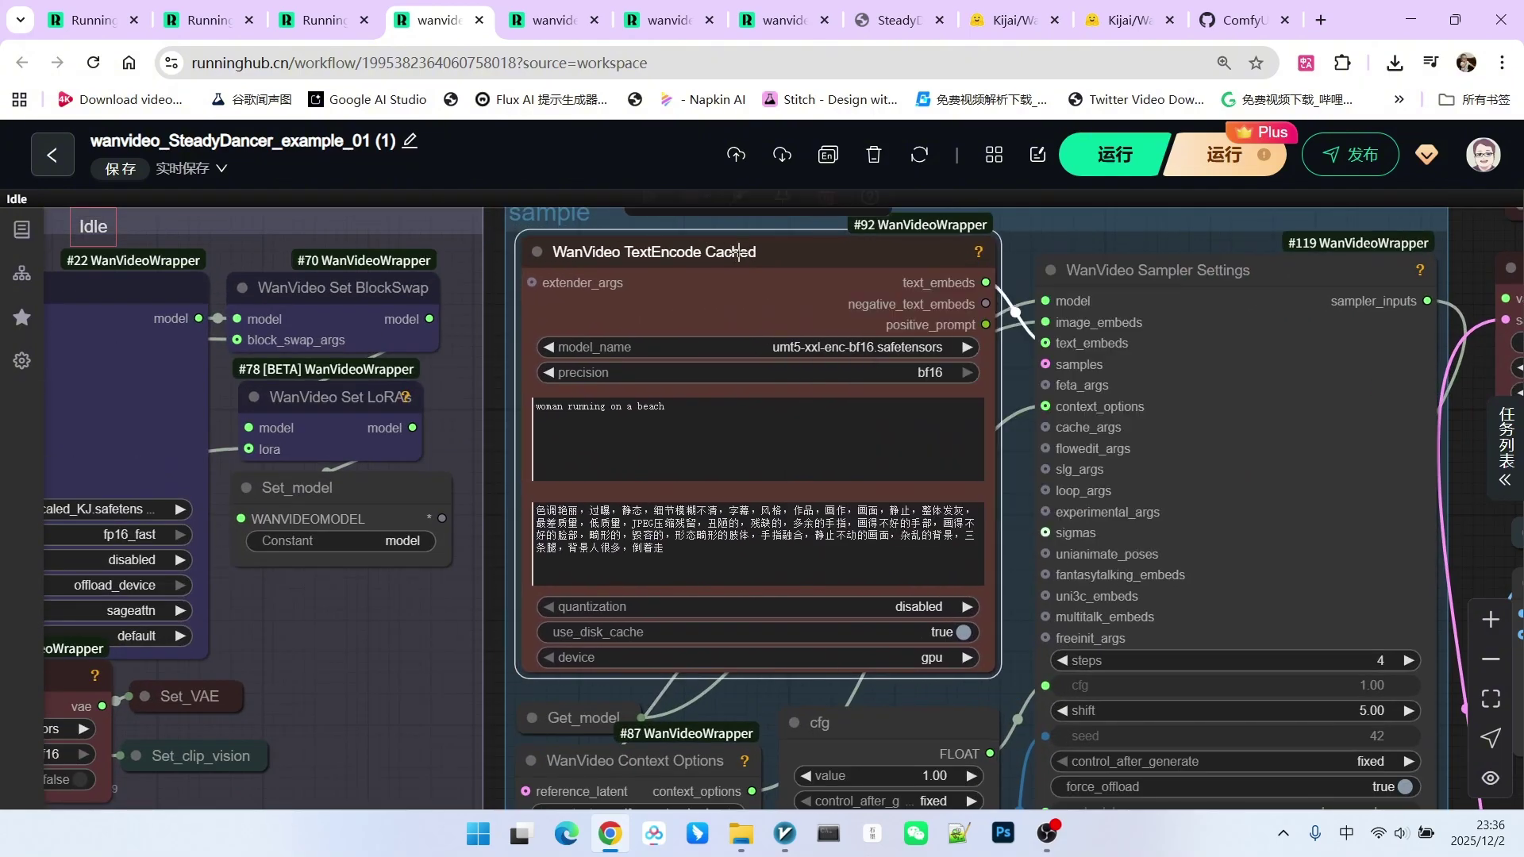
pyautogui.scroll(5, 536, 414)
pyautogui.moveTo(739, 401); pyautogui.dragTo(514, 403)
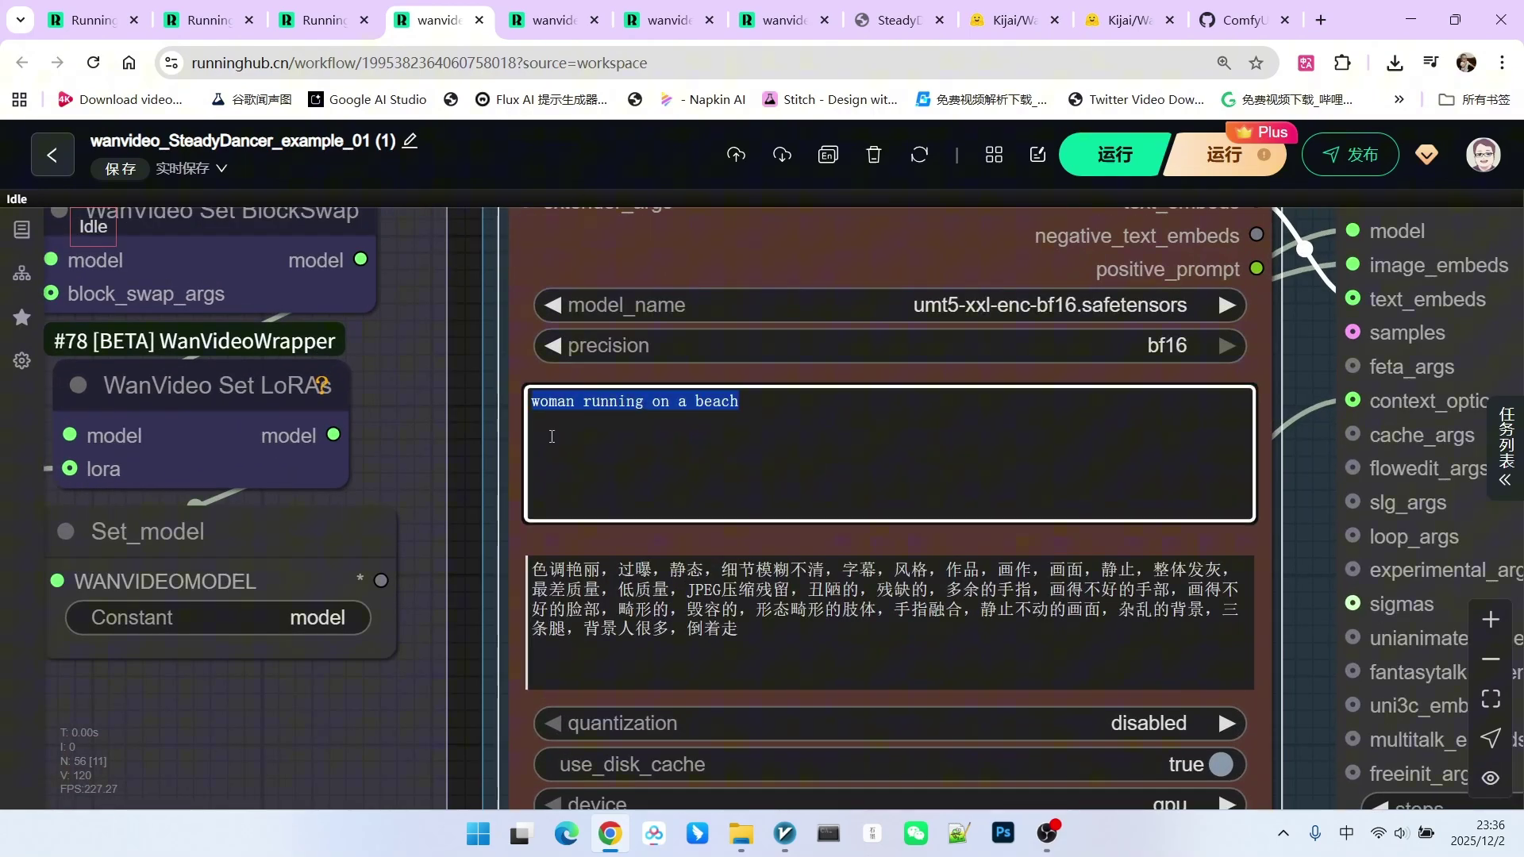
pyautogui.scroll(-5, 758, 442)
pyautogui.scroll(4, 618, 462)
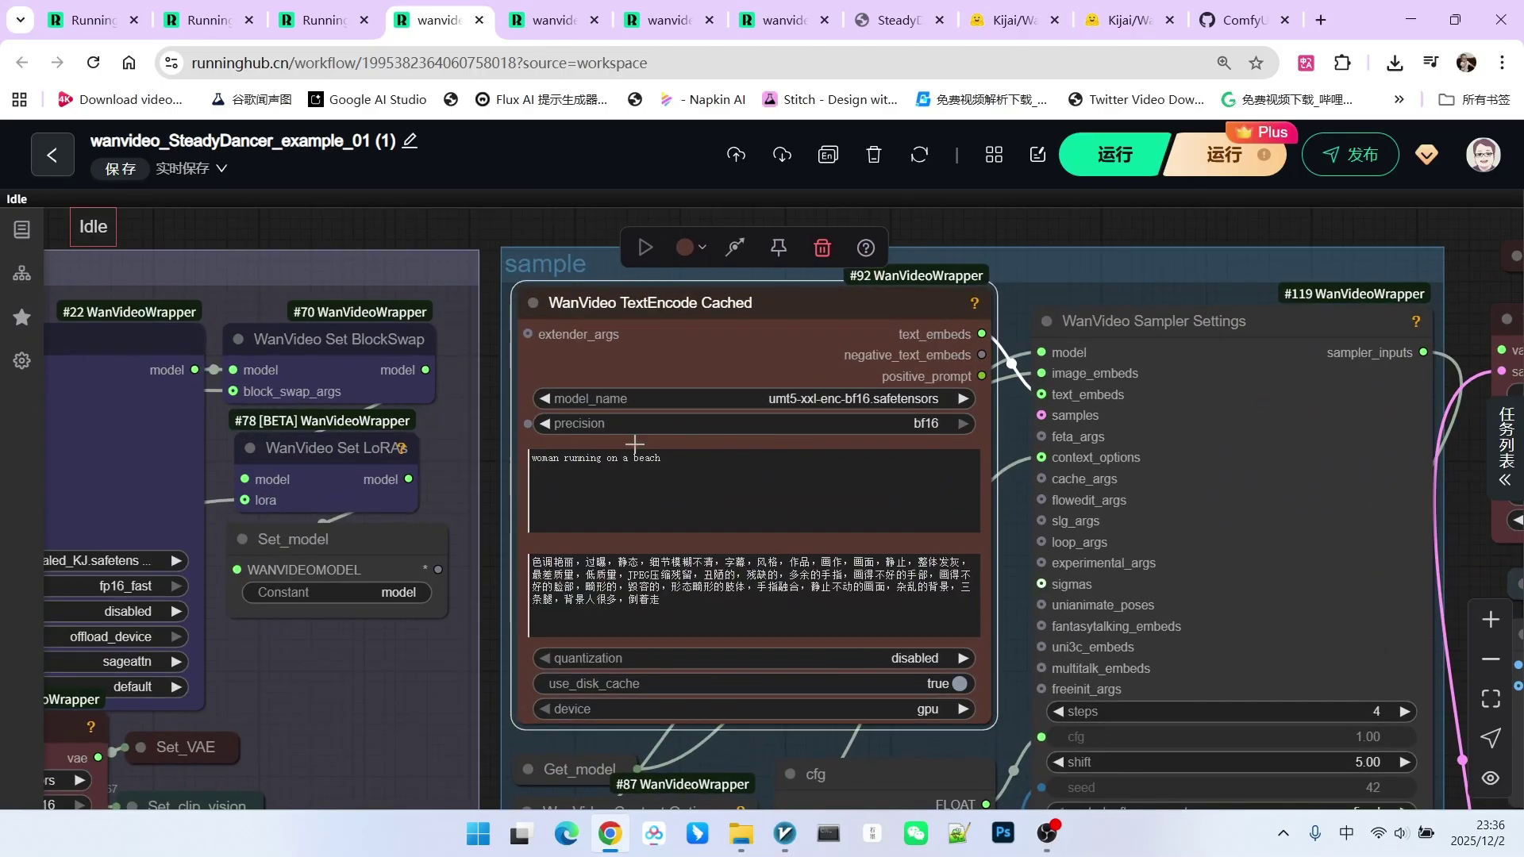
# Step: Look over the sample group around the WanVideo Sampler Settings node and its incoming connections
pyautogui.scroll(-3, 995, 473)
pyautogui.moveTo(1012, 536); pyautogui.dragTo(1021, 252)
pyautogui.moveTo(1351, 663); pyautogui.dragTo(1206, 747)
pyautogui.moveTo(1332, 552); pyautogui.dragTo(1304, 667)
pyautogui.scroll(4, 1008, 274)
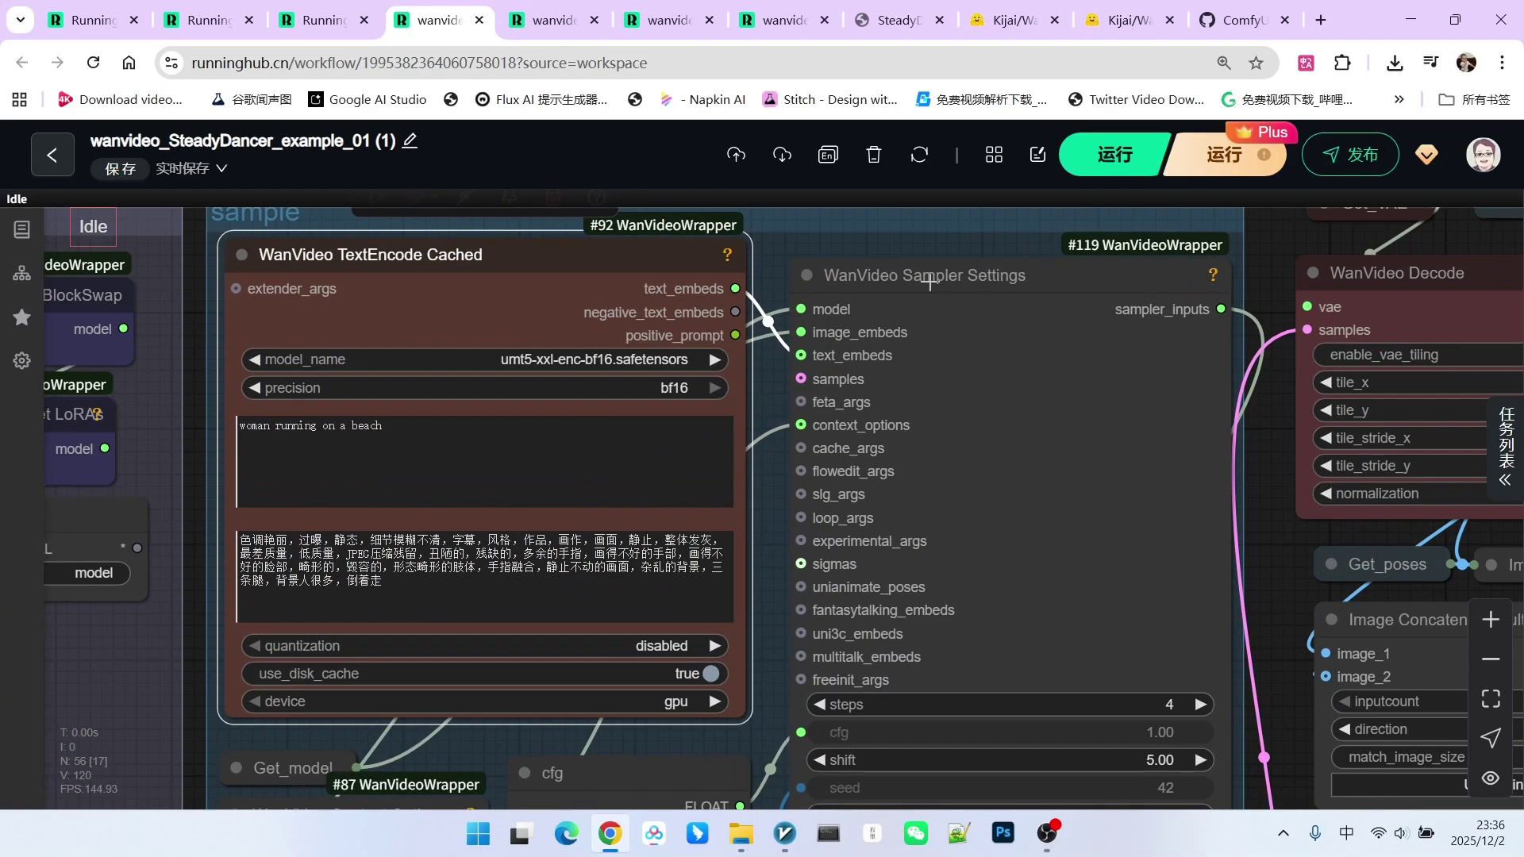
# Step: Select the WanVideo Sampler Settings node in the sample group and examine its inputs and sampling settings
pyautogui.moveTo(1033, 284); pyautogui.dragTo(1011, 270)
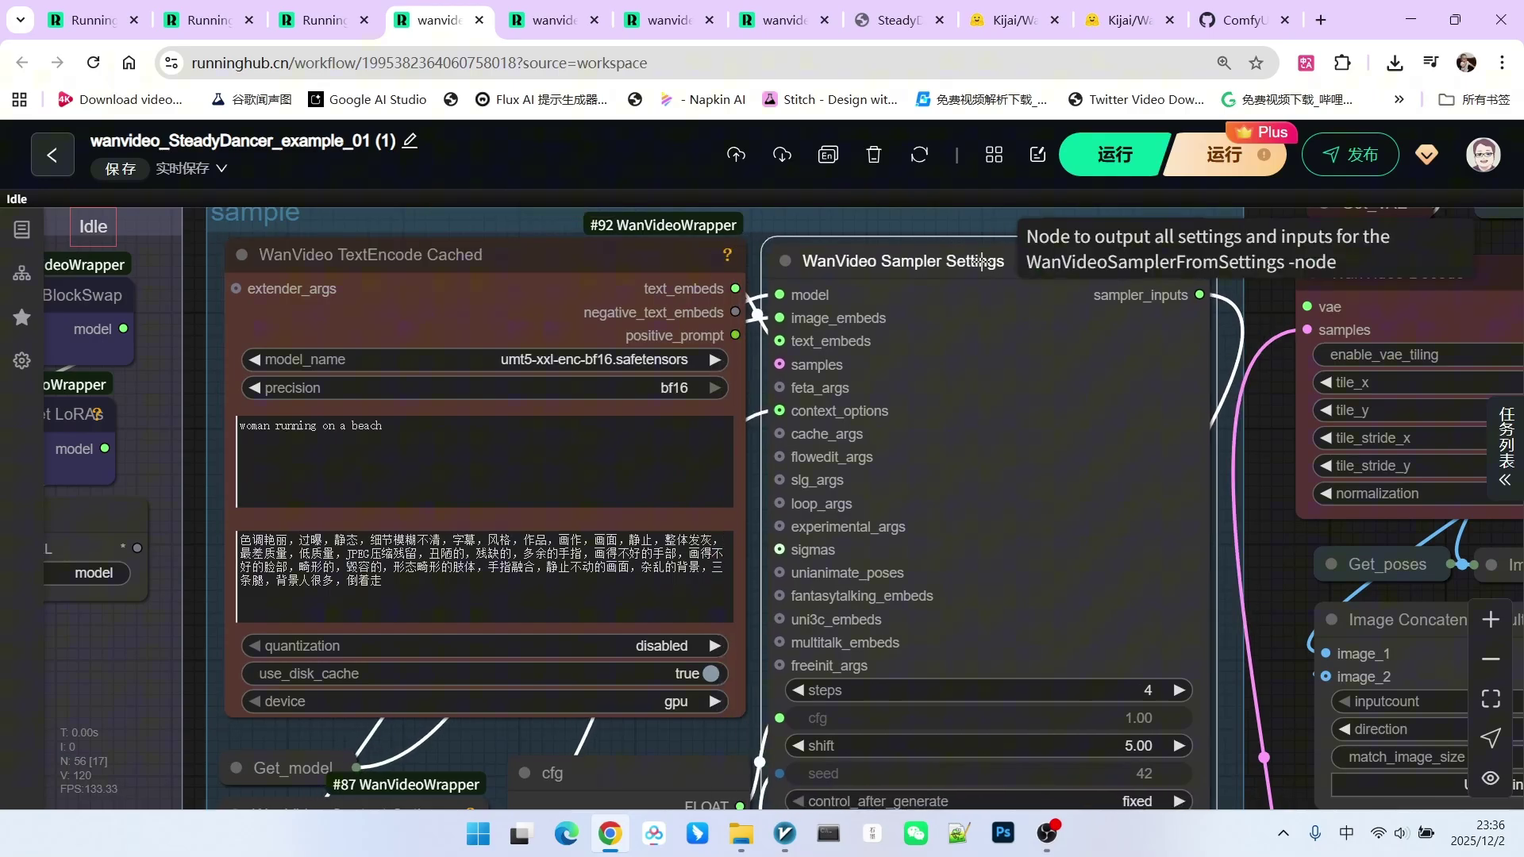
pyautogui.scroll(-3, 959, 318)
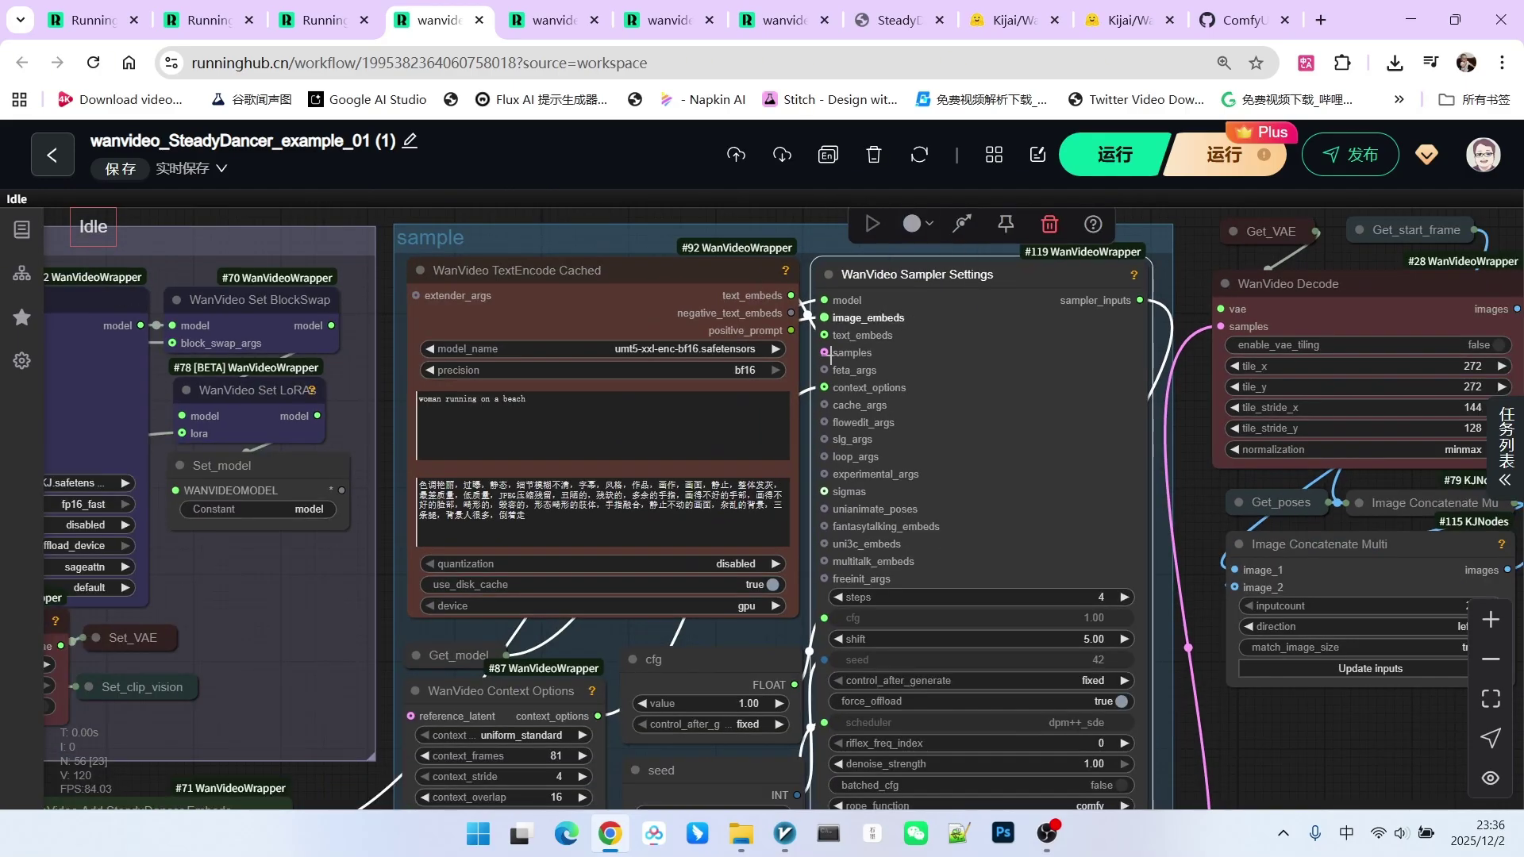
pyautogui.scroll(-3, 953, 421)
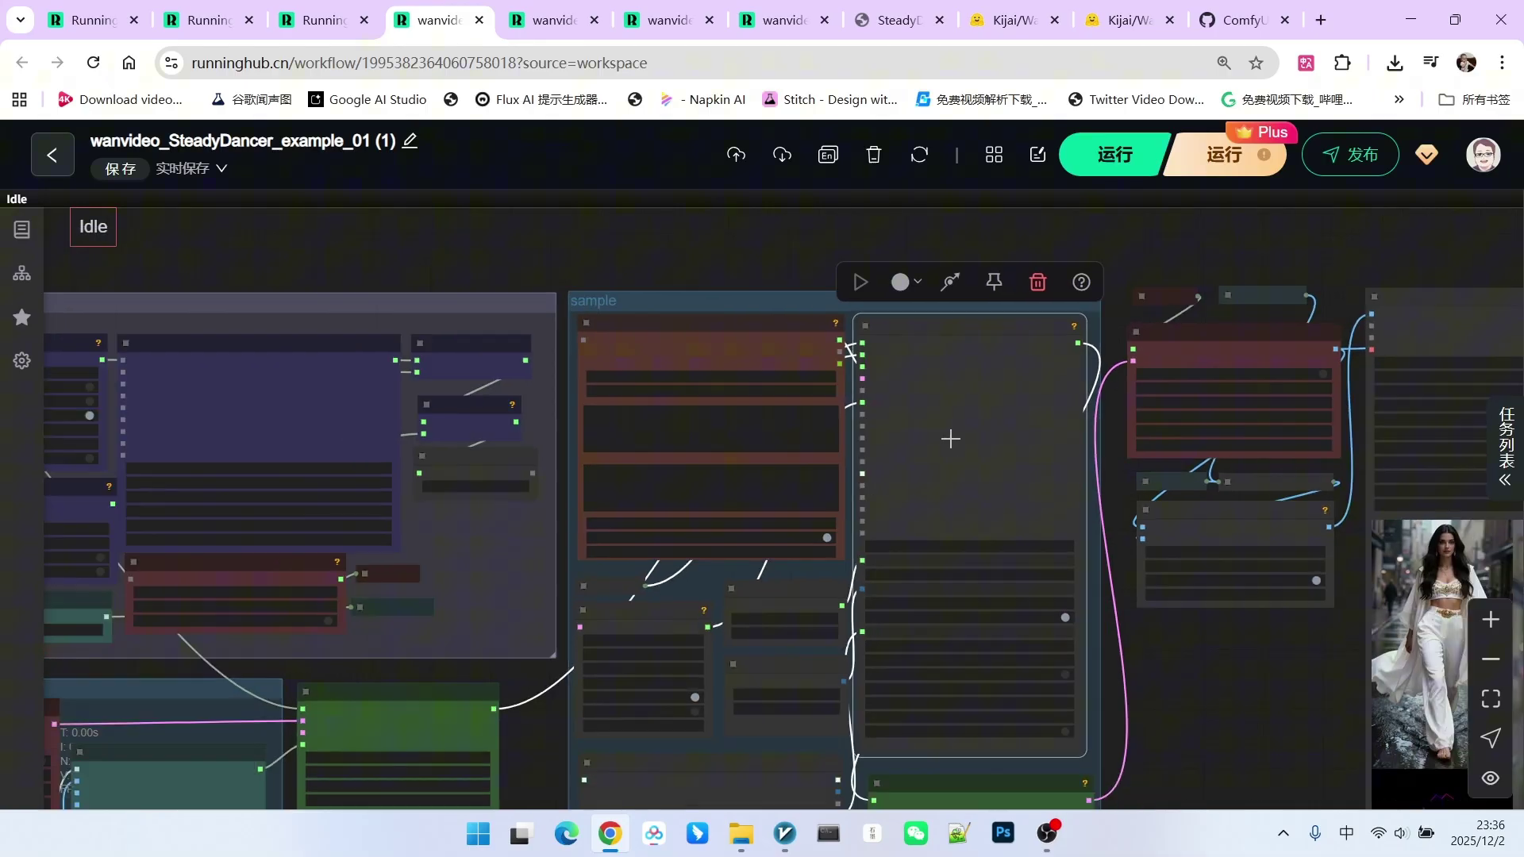
# Step: Select the WanVideo Sampler From Settings node below the settings node and follow its sampler_inputs and samples links
pyautogui.moveTo(1229, 774); pyautogui.dragTo(1229, 511)
pyautogui.scroll(10, 1098, 567)
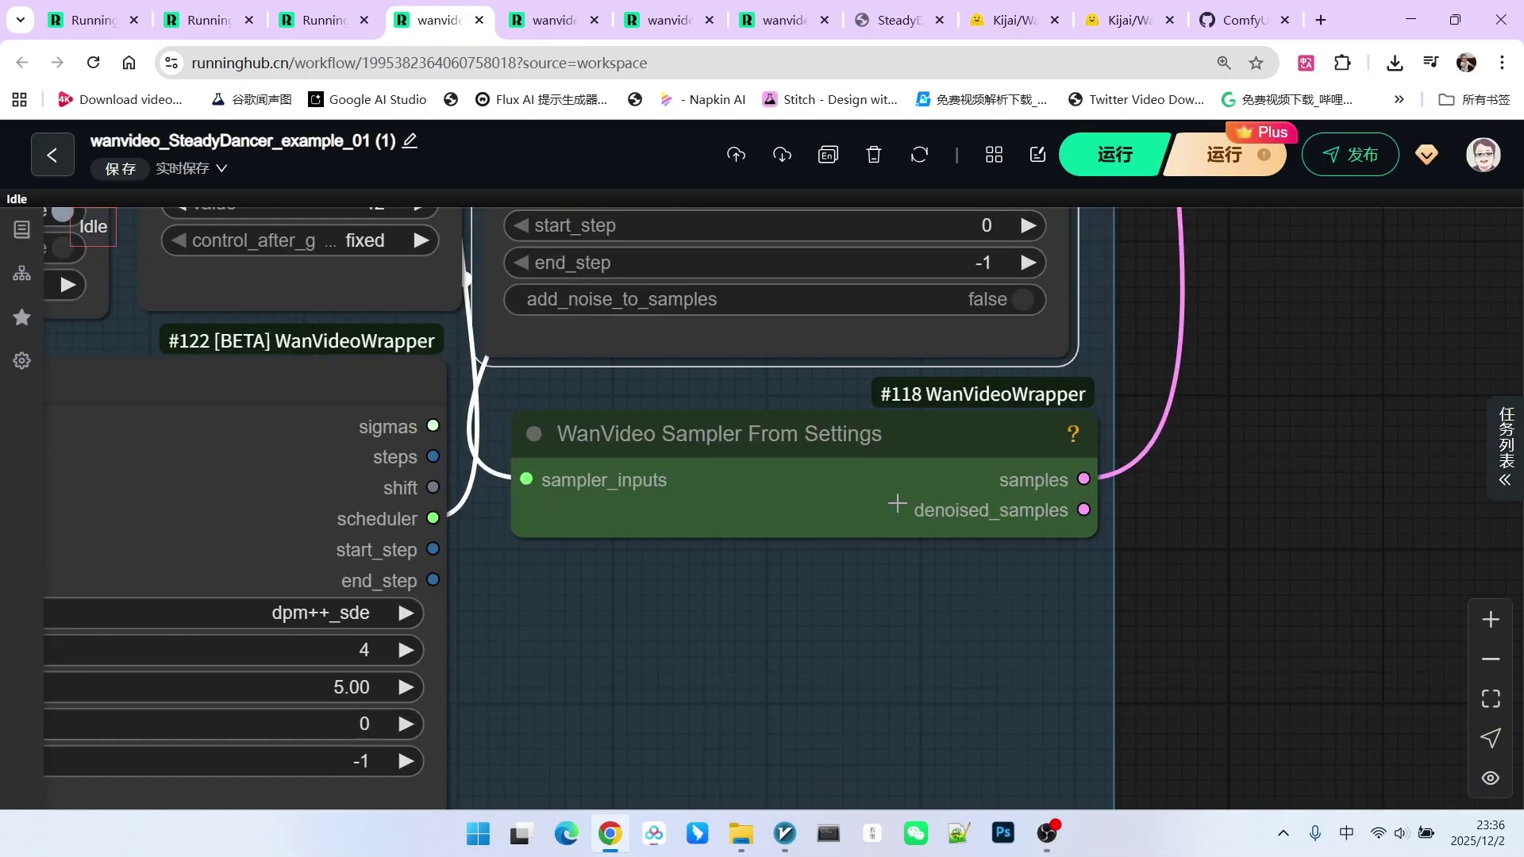
pyautogui.moveTo(703, 450)
pyautogui.mouseDown()
pyautogui.moveTo(898, 465)
pyautogui.moveTo(696, 462)
pyautogui.mouseUp()
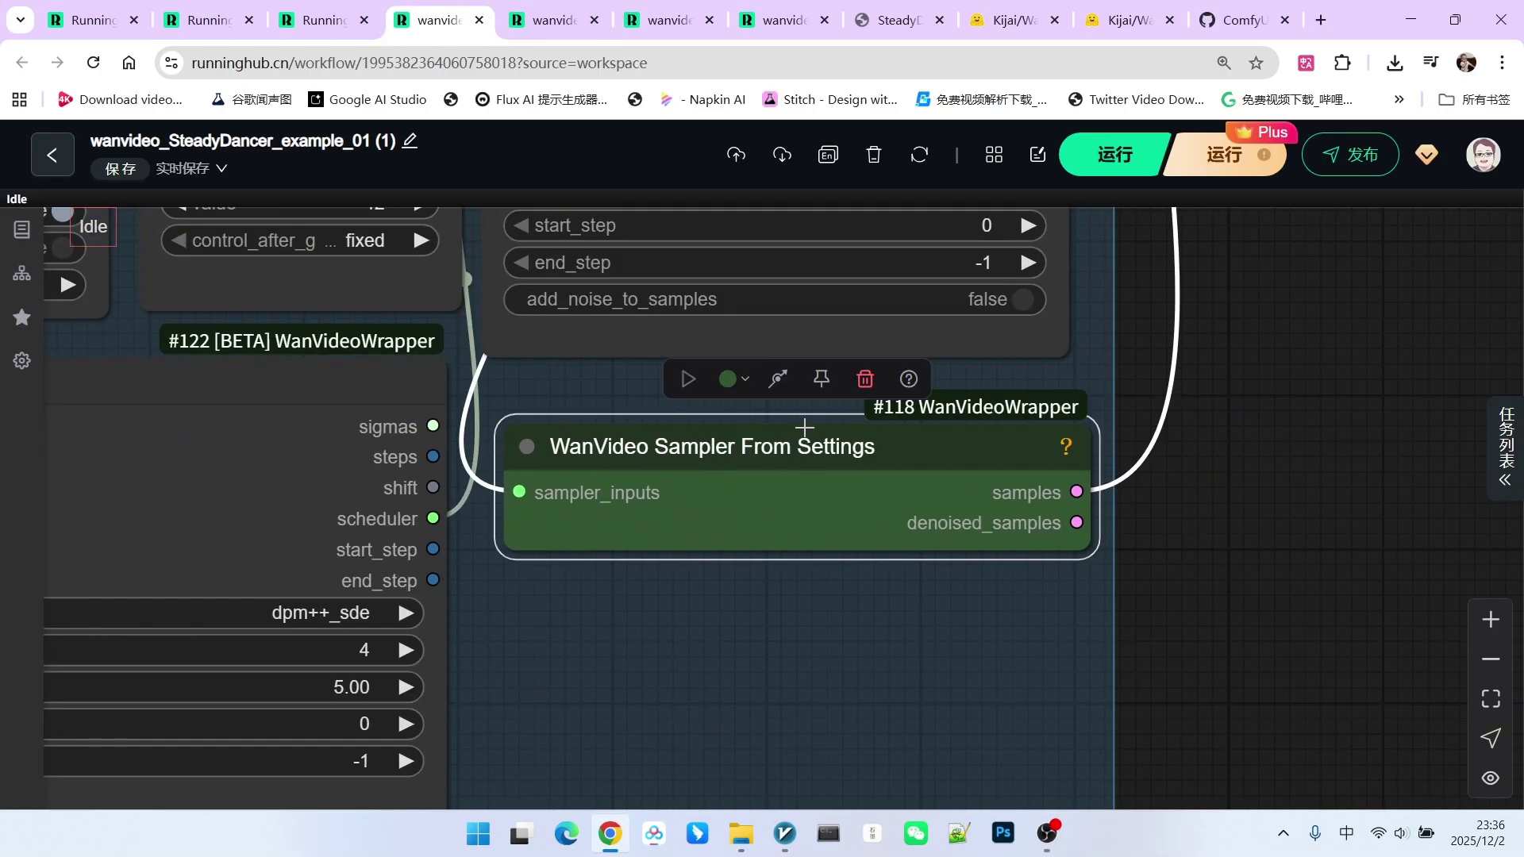
pyautogui.scroll(-5, 764, 500)
# Step: Reselect the WanVideo Sampler Settings node and trace its incoming links to the embeds, context options and scheduler nodes
pyautogui.moveTo(1106, 415); pyautogui.dragTo(1184, 750)
pyautogui.click(844, 327)
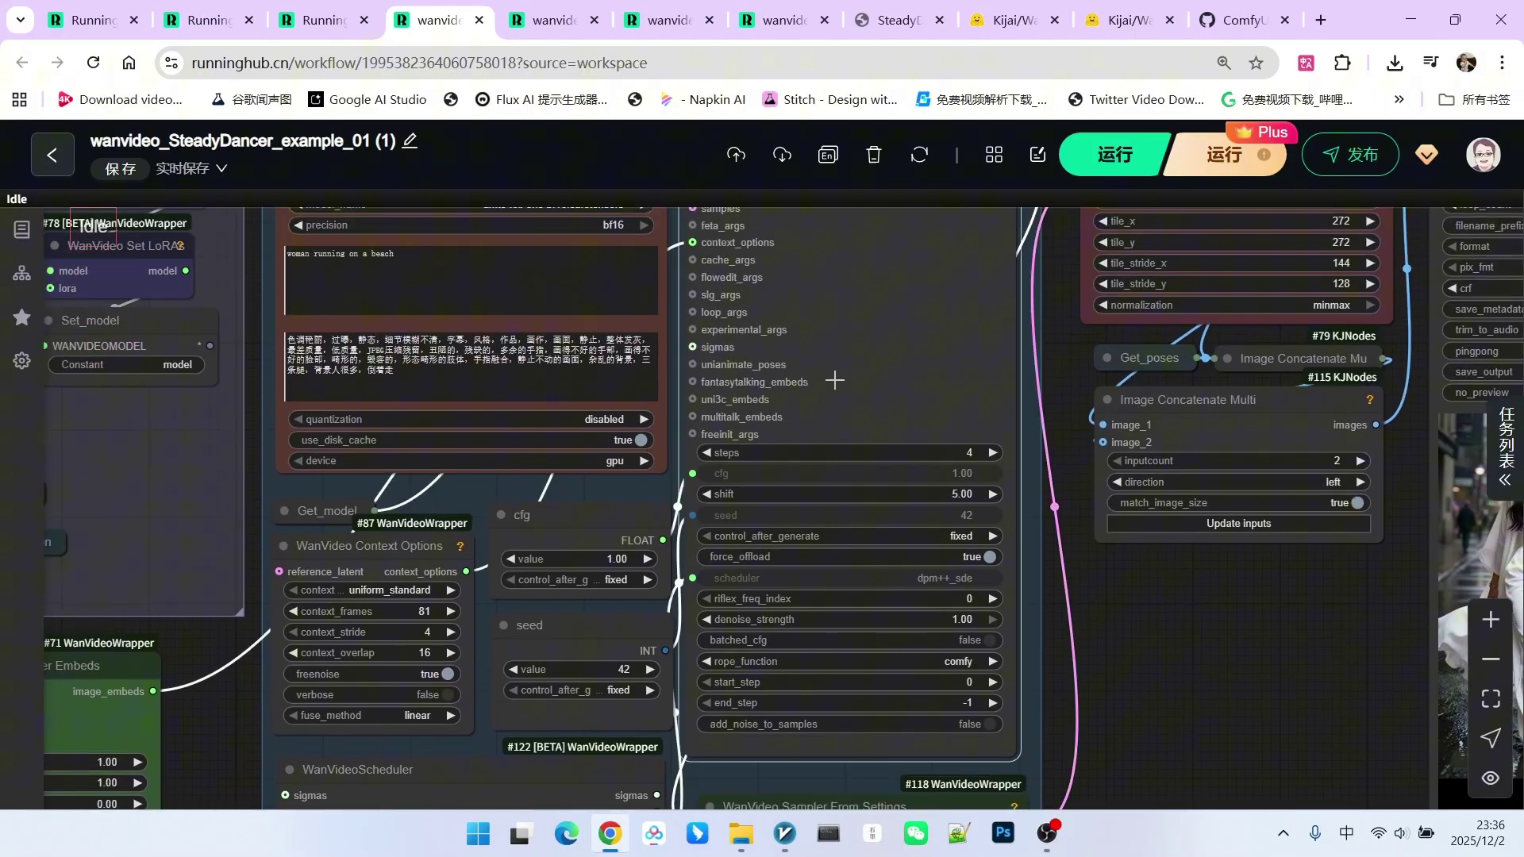
pyautogui.scroll(-3, 834, 381)
pyautogui.moveTo(1090, 674); pyautogui.dragTo(1148, 613)
pyautogui.scroll(3, 504, 442)
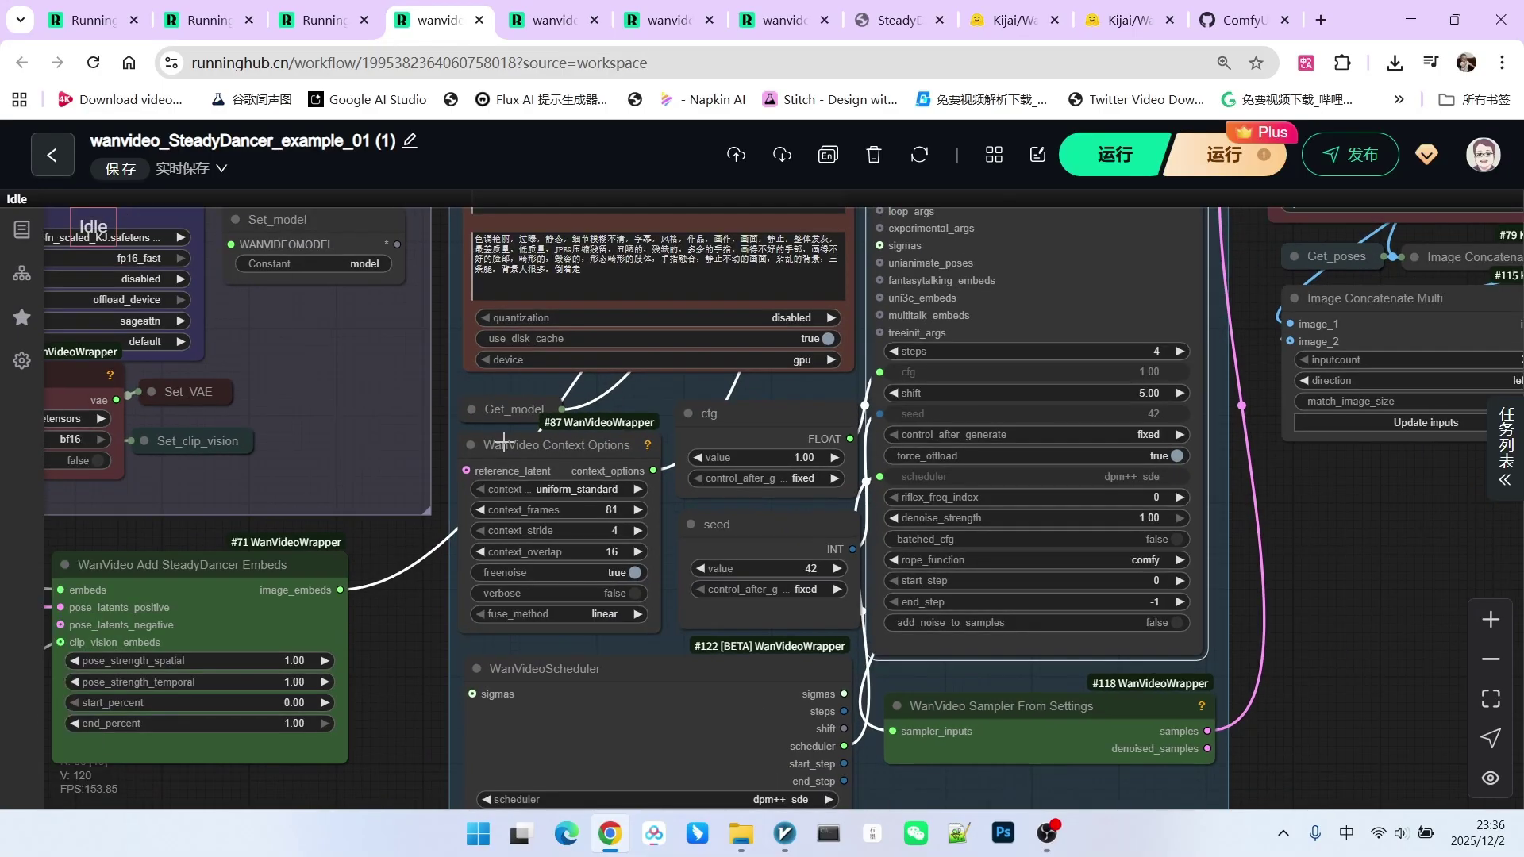
pyautogui.scroll(-1, 505, 441)
pyautogui.scroll(4, 587, 436)
# Step: Select the cfg, seed and WanVideoScheduler nodes in turn and review the values they feed to the sampler
pyautogui.moveTo(876, 385); pyautogui.dragTo(861, 381)
pyautogui.moveTo(870, 551)
pyautogui.mouseDown()
pyautogui.moveTo(884, 548)
pyautogui.moveTo(865, 544)
pyautogui.mouseUp()
pyautogui.moveTo(689, 713); pyautogui.dragTo(677, 466)
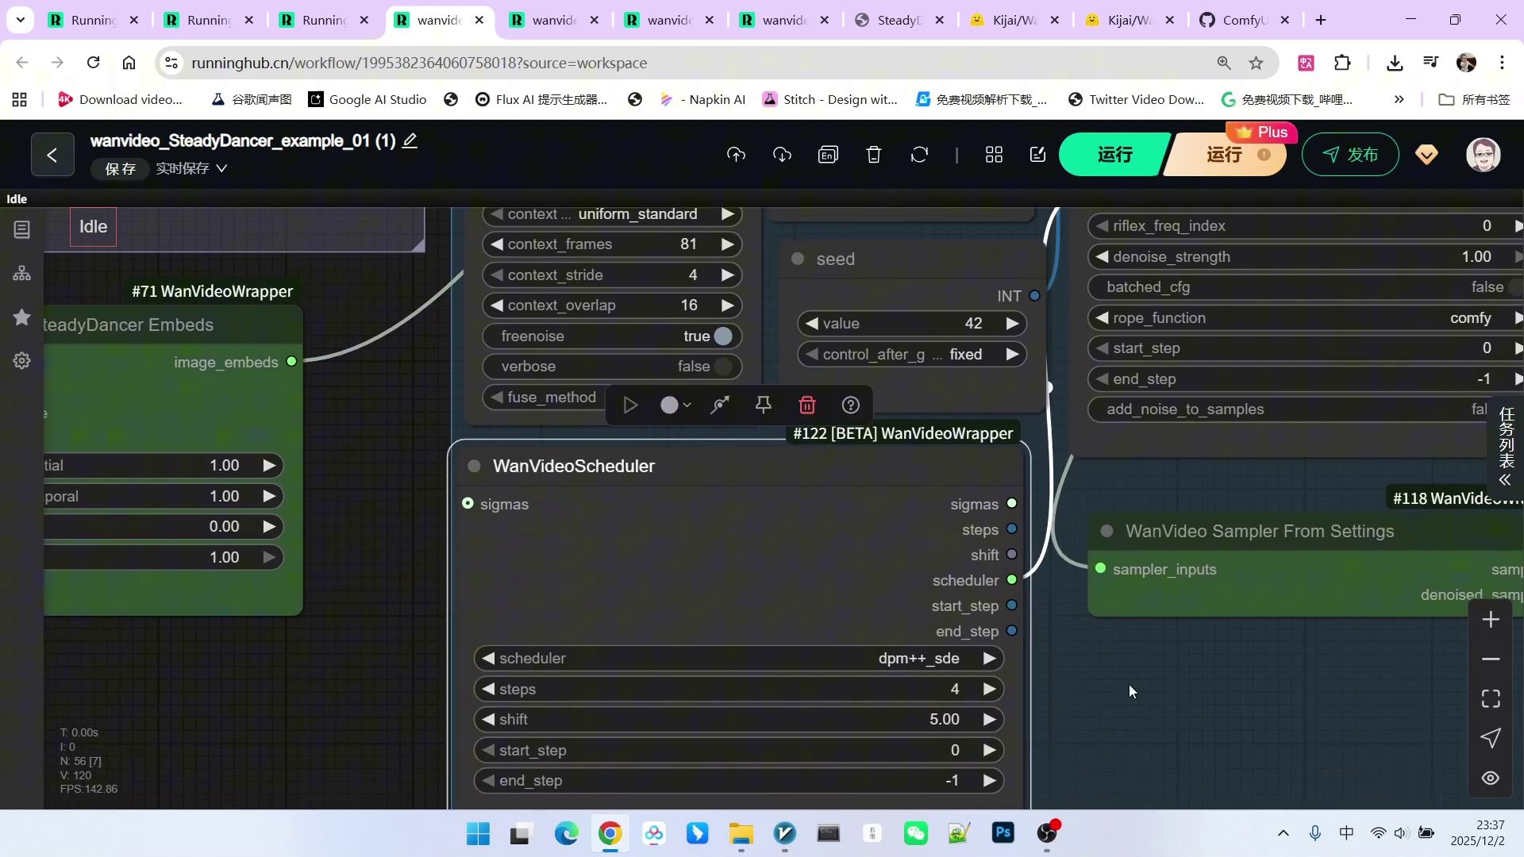
pyautogui.scroll(-6, 1129, 684)
# Step: Select the WanVideo Context Options node and examine its context frames, stride and overlap settings
pyautogui.moveTo(1294, 601); pyautogui.dragTo(1308, 649)
pyautogui.scroll(5, 663, 548)
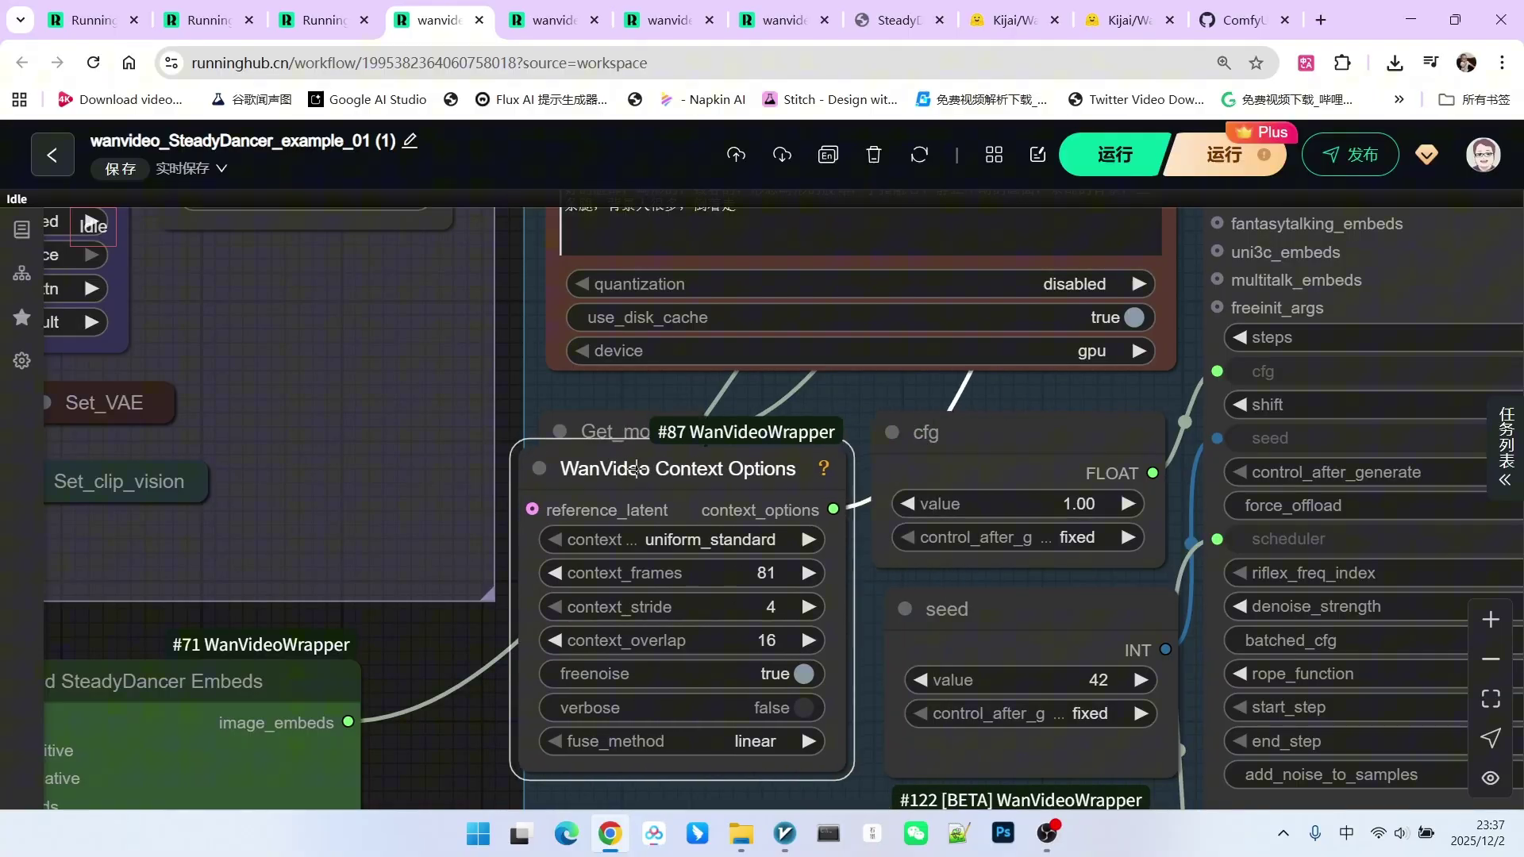
pyautogui.moveTo(643, 490); pyautogui.dragTo(652, 477)
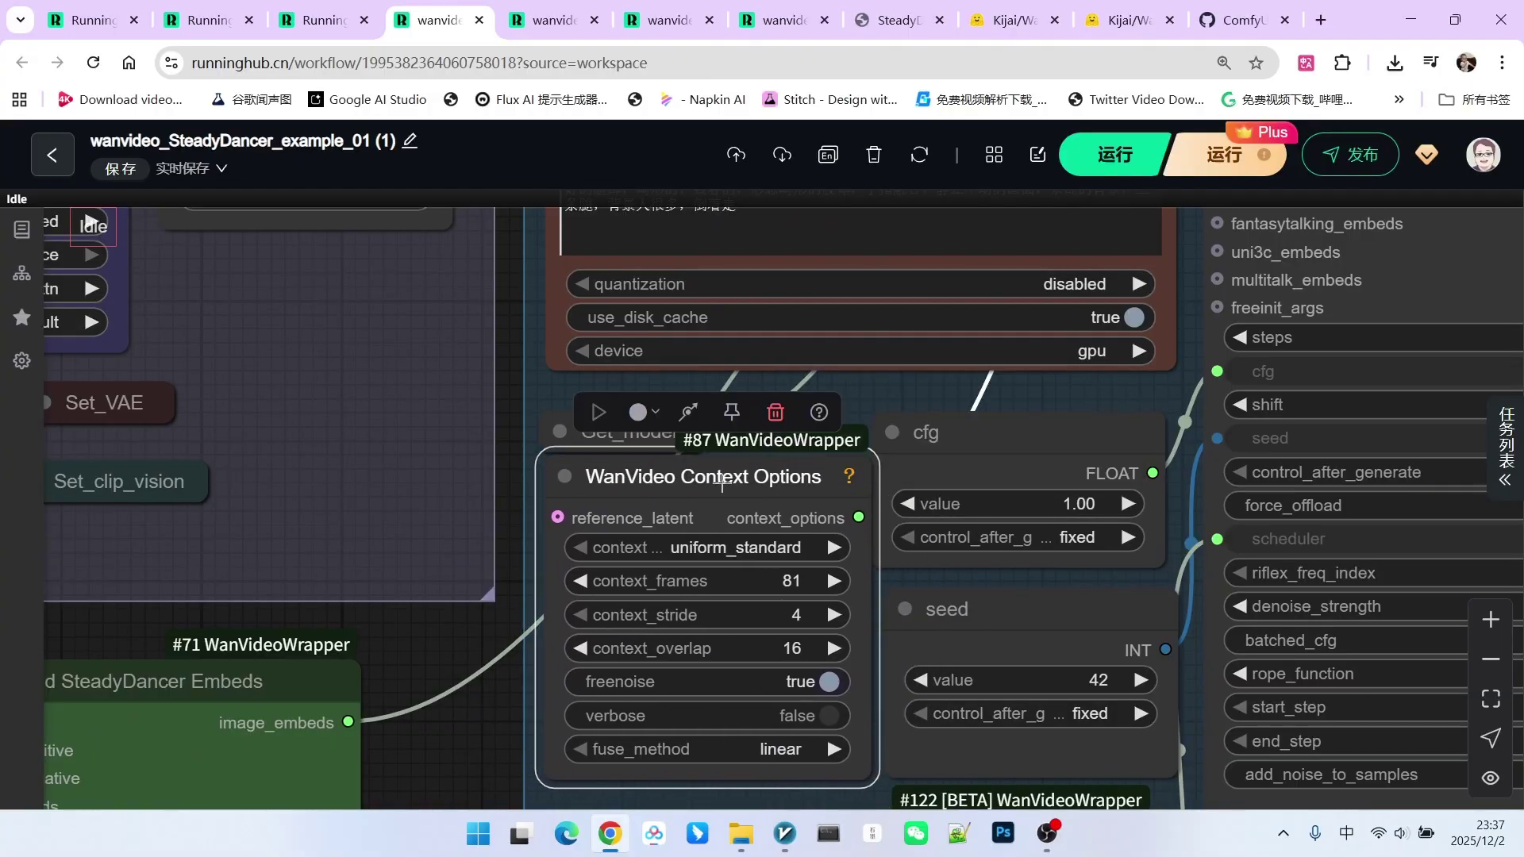
pyautogui.scroll(-2, 780, 484)
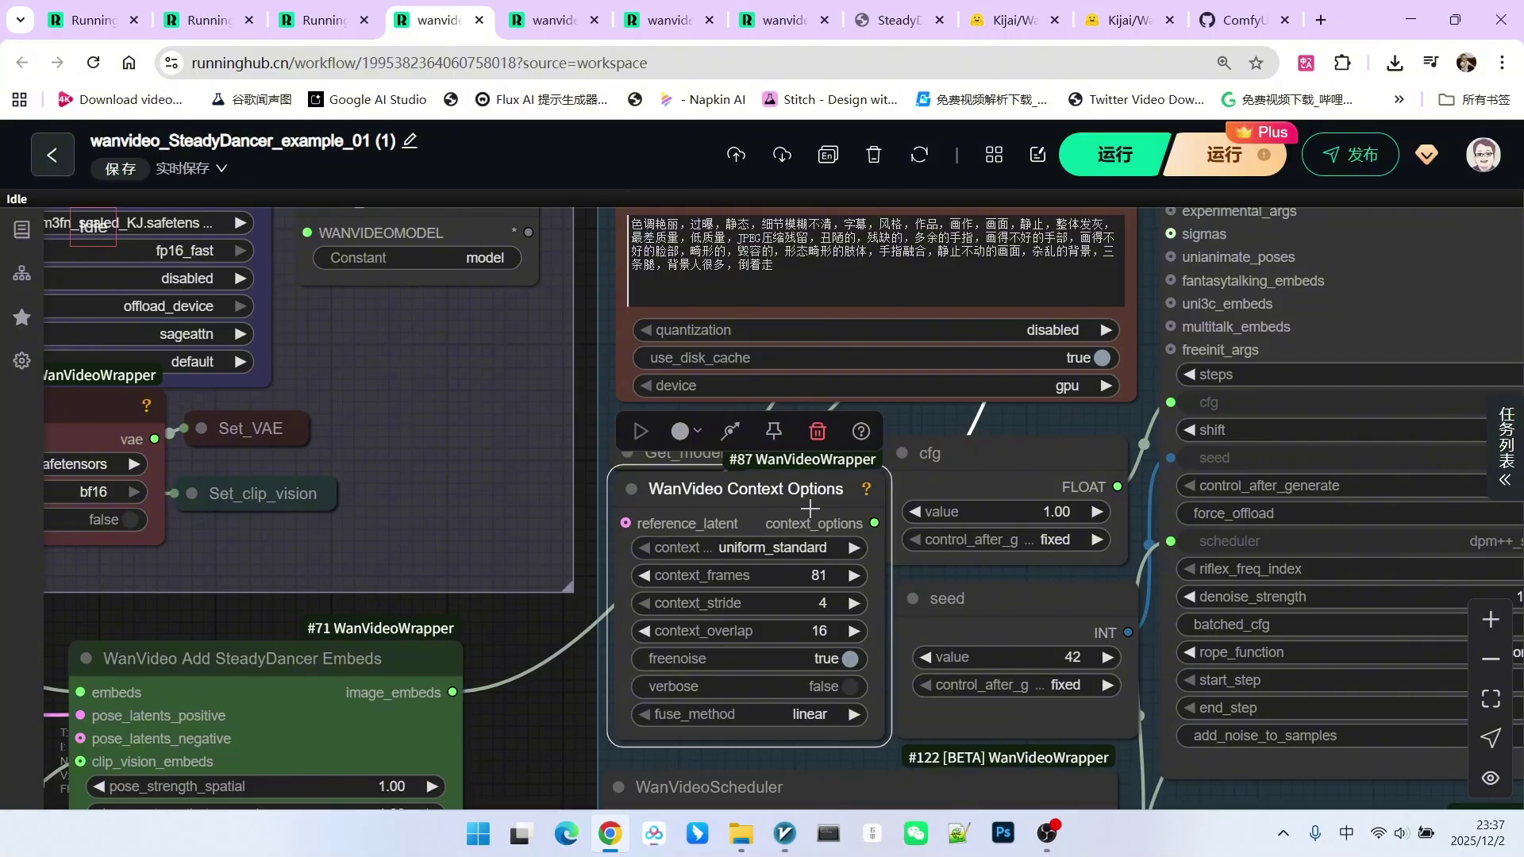
pyautogui.scroll(-3, 1200, 467)
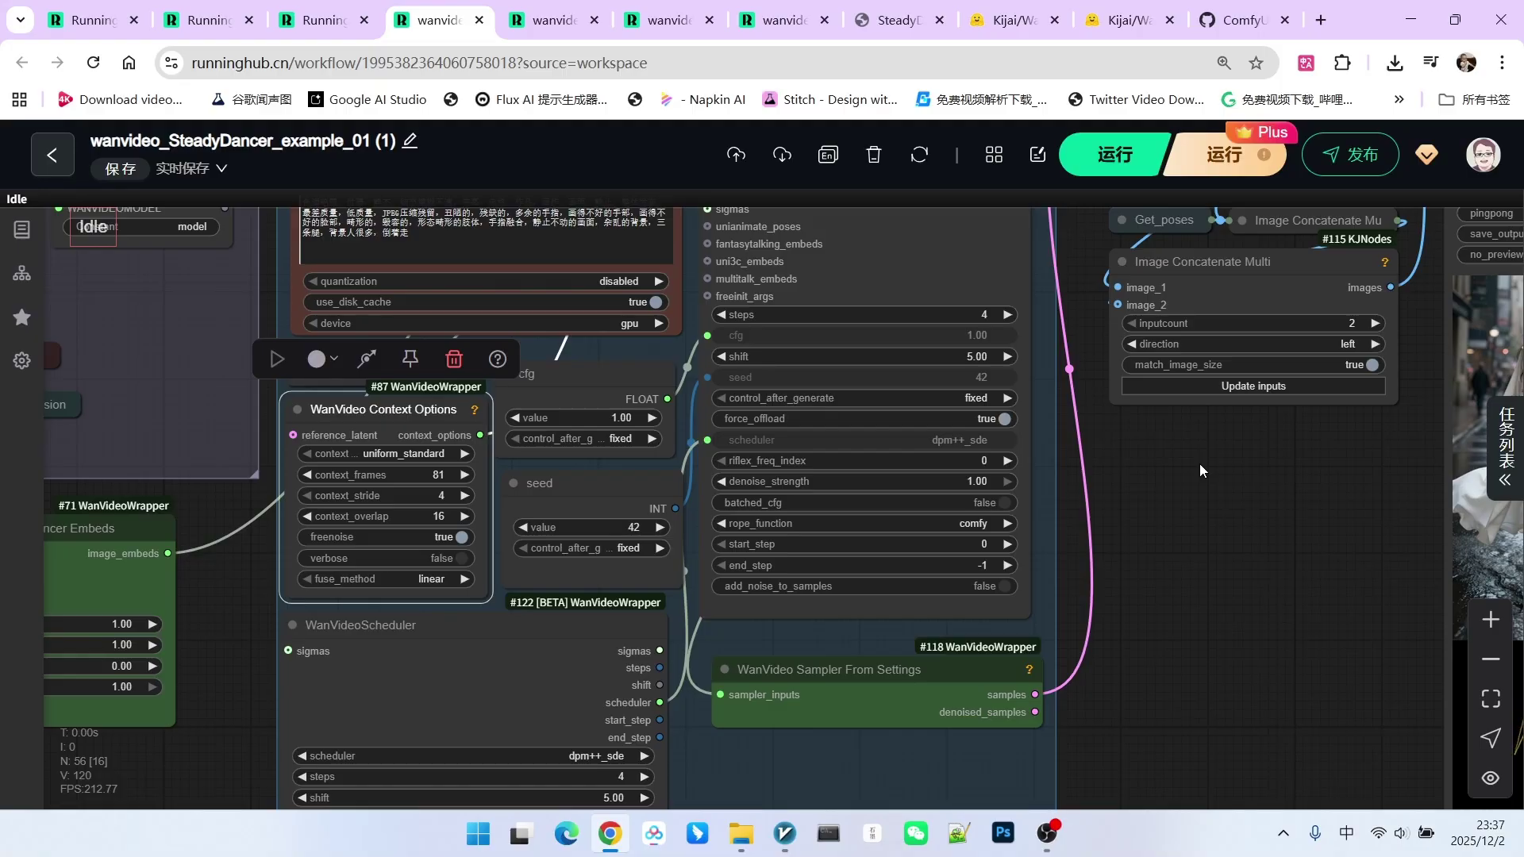
# Step: Examine the output previews, comparing the generated dance video with its reference image and pose skeleton
pyautogui.scroll(-3, 1198, 464)
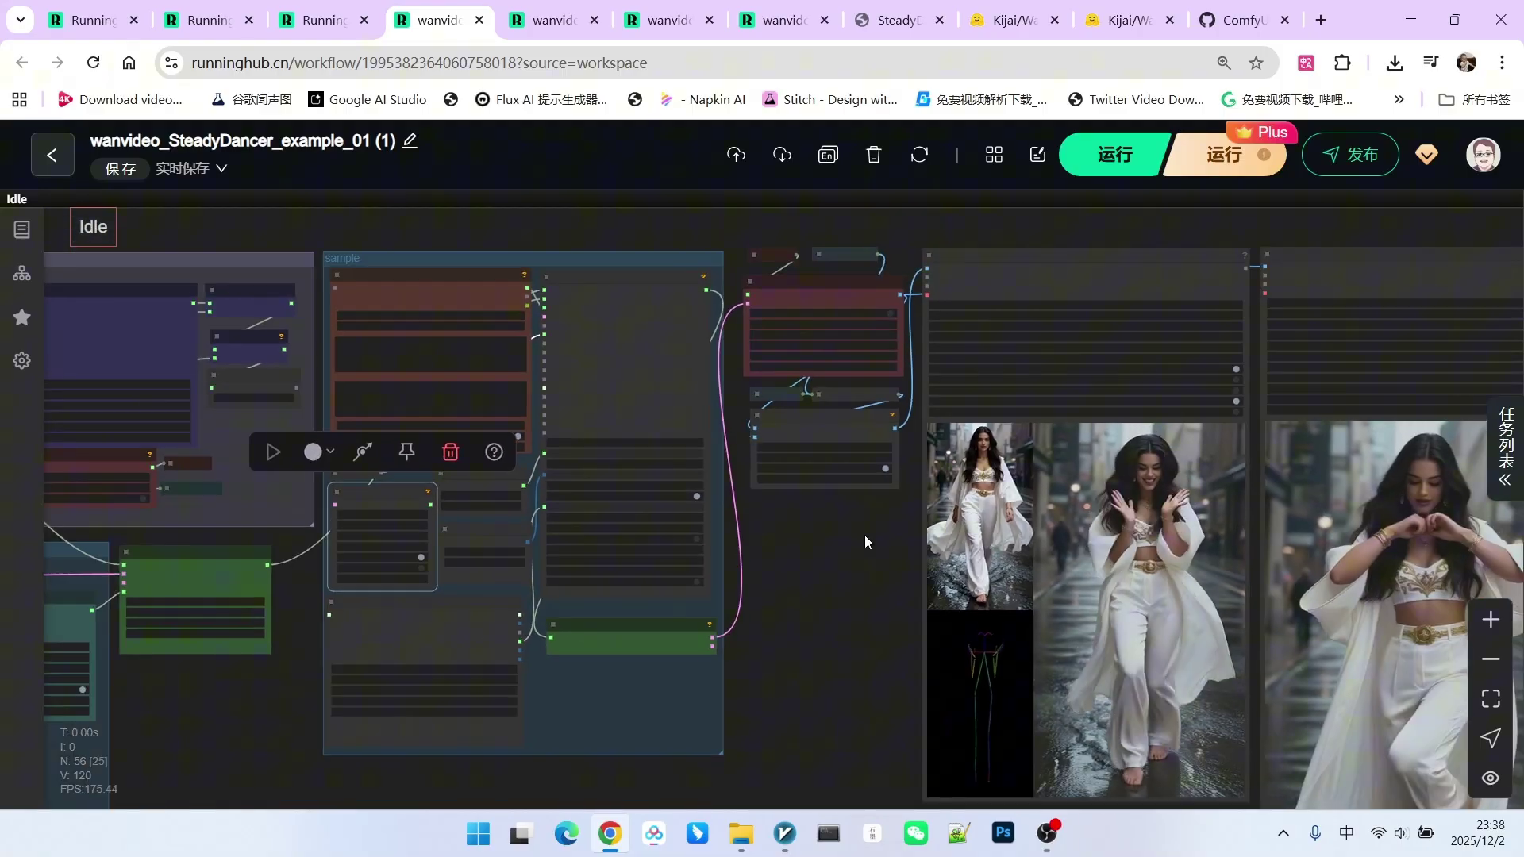
pyautogui.scroll(5, 842, 556)
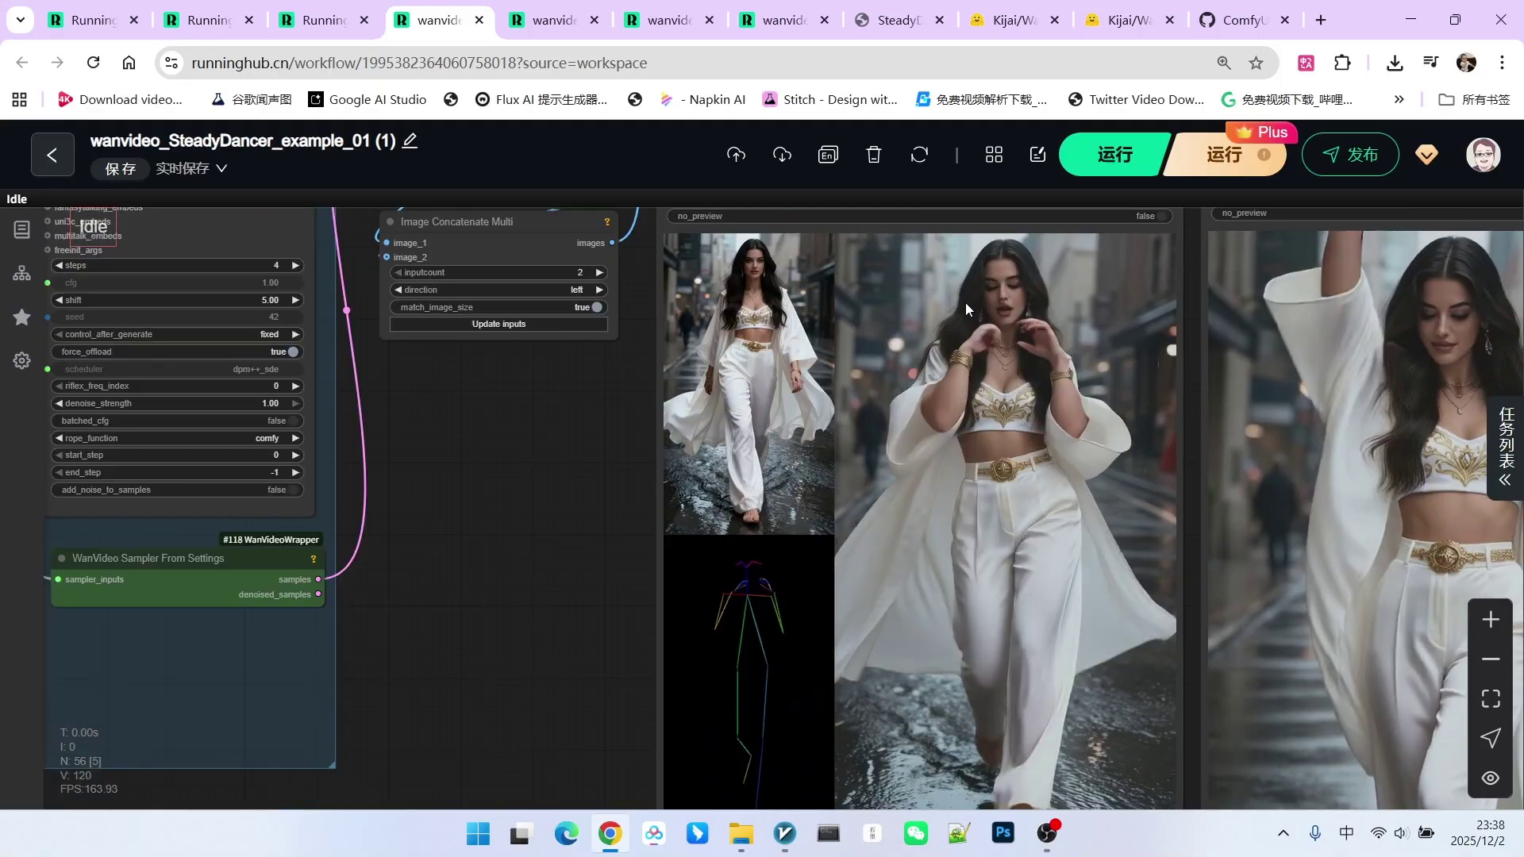
pyautogui.scroll(2, 1078, 298)
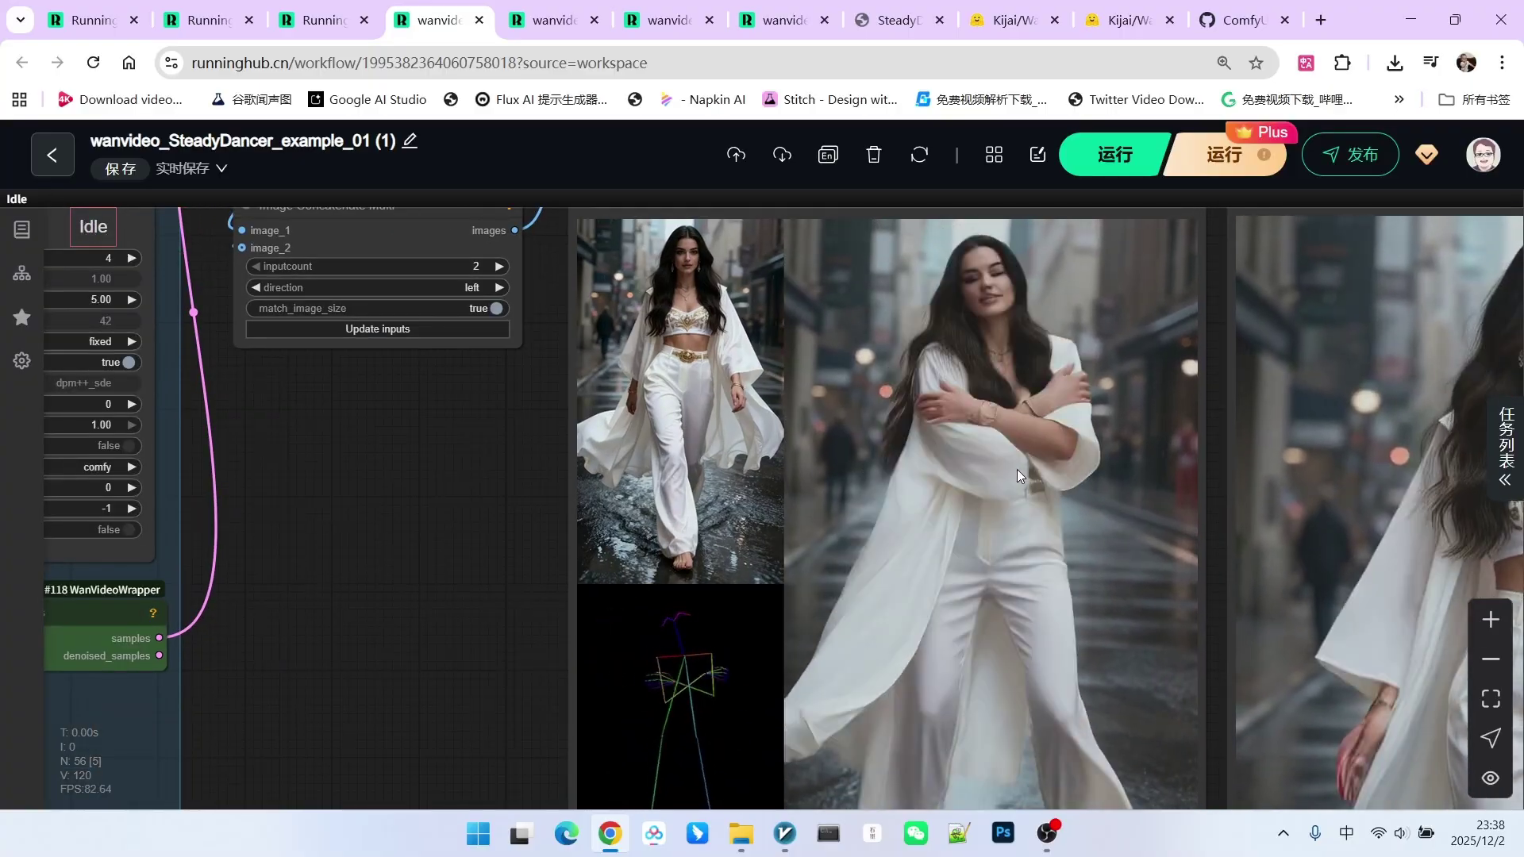
pyautogui.scroll(2, 1024, 468)
pyautogui.scroll(-2, 619, 353)
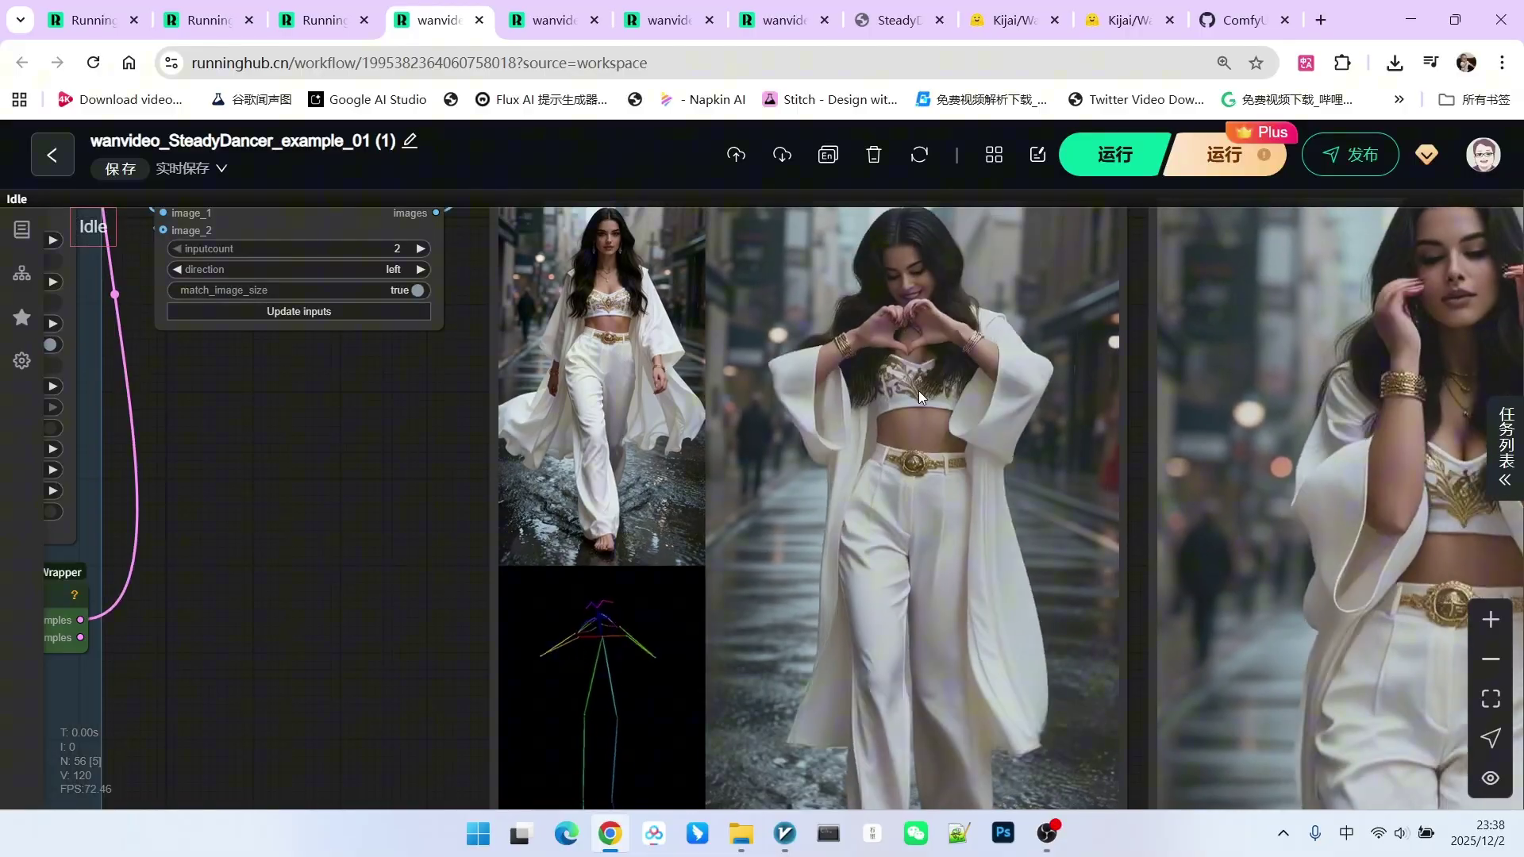
pyautogui.scroll(-3, 1034, 462)
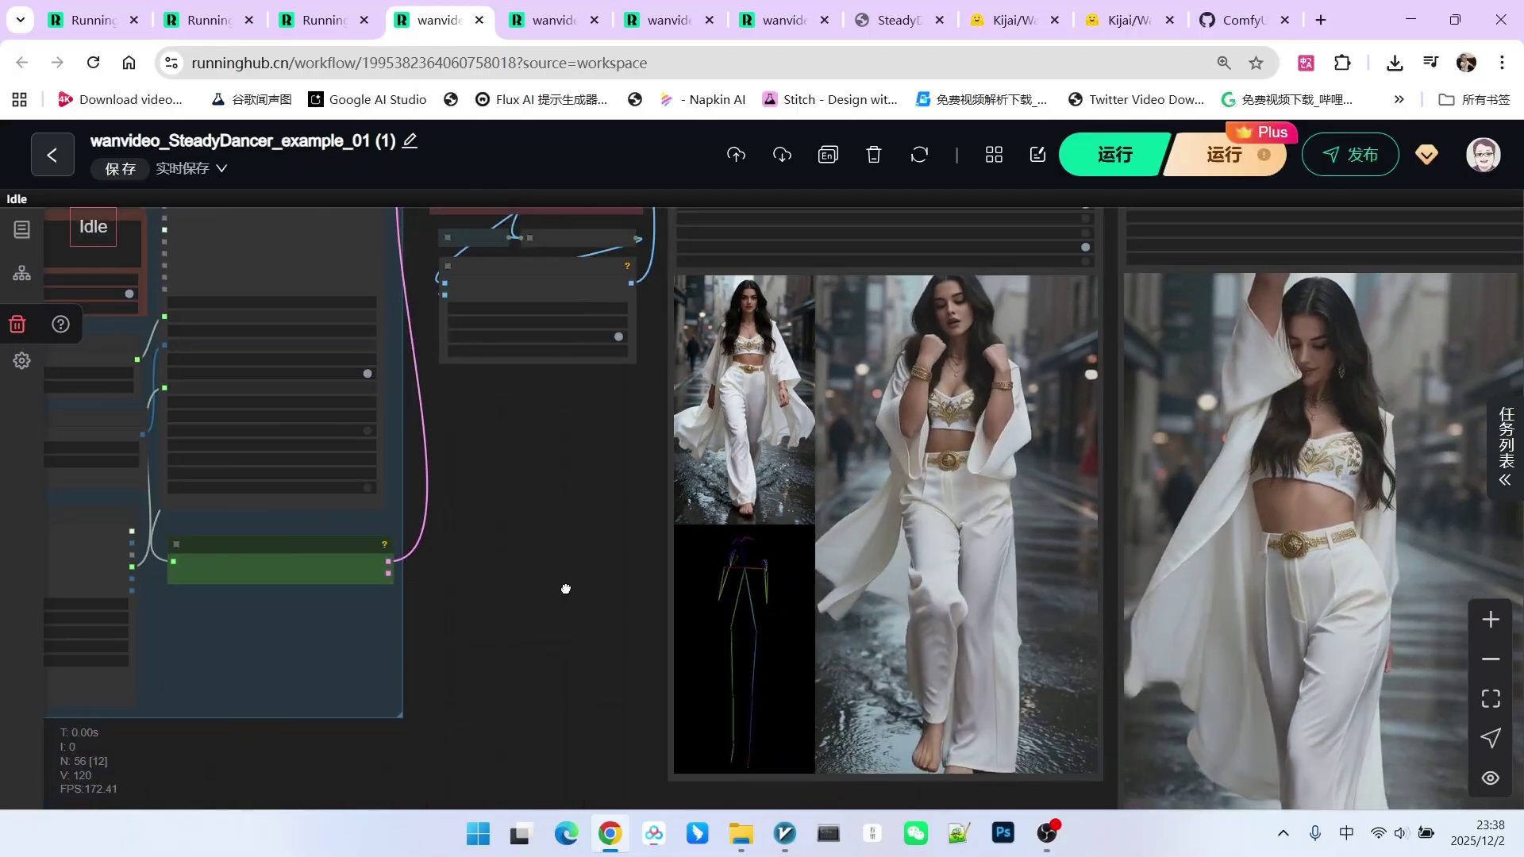
pyautogui.scroll(3, 620, 589)
pyautogui.scroll(-3, 1127, 501)
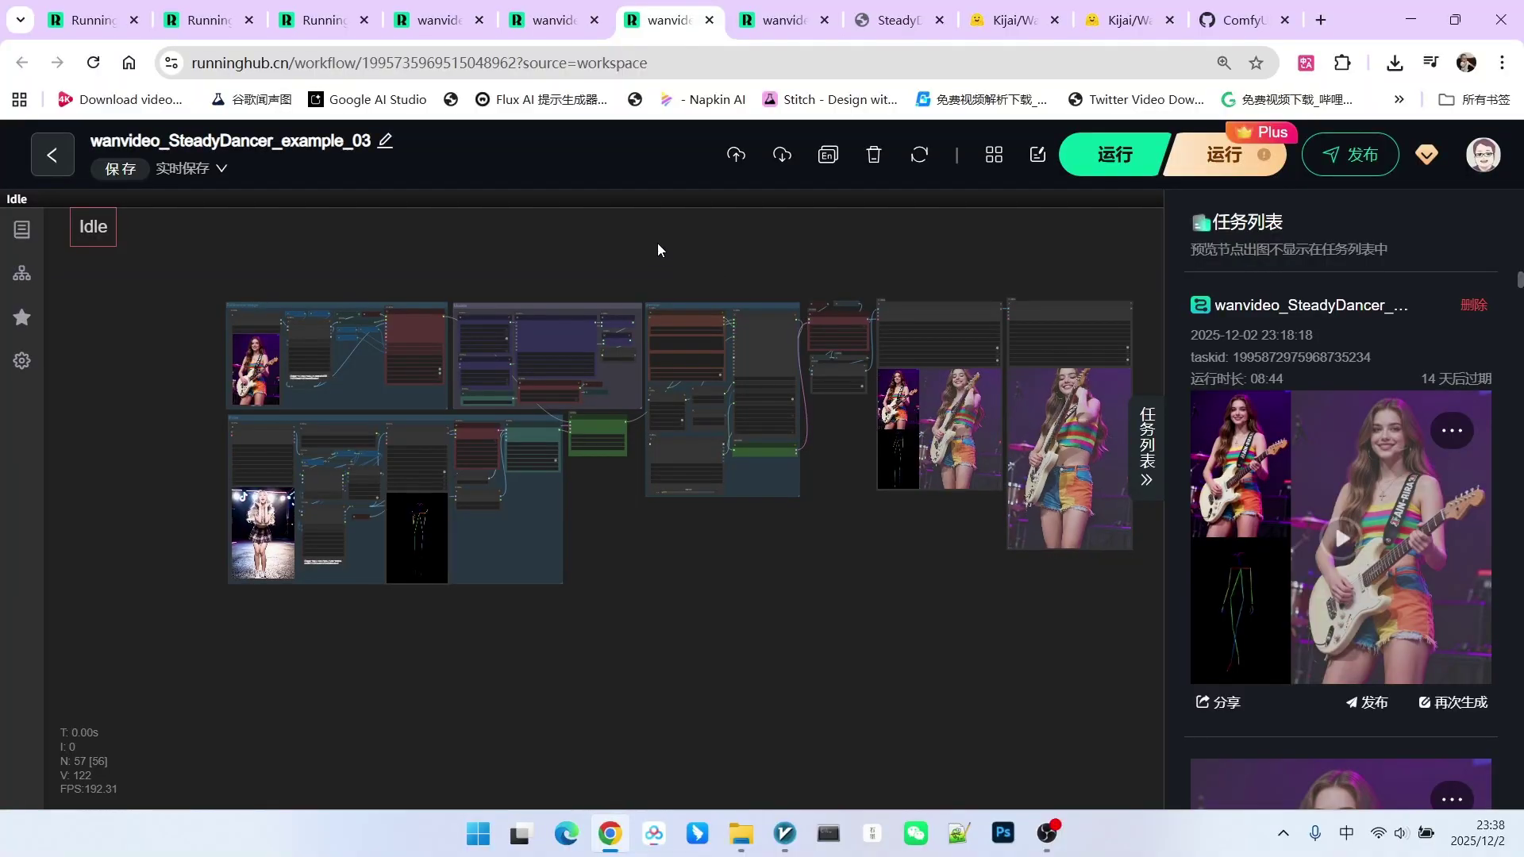
# Step: View the wanvideo_SteadyDancer_example_03 workflow and examine its guitarist reference image and the pose group
pyautogui.scroll(-2, 660, 261)
pyautogui.scroll(6, 670, 438)
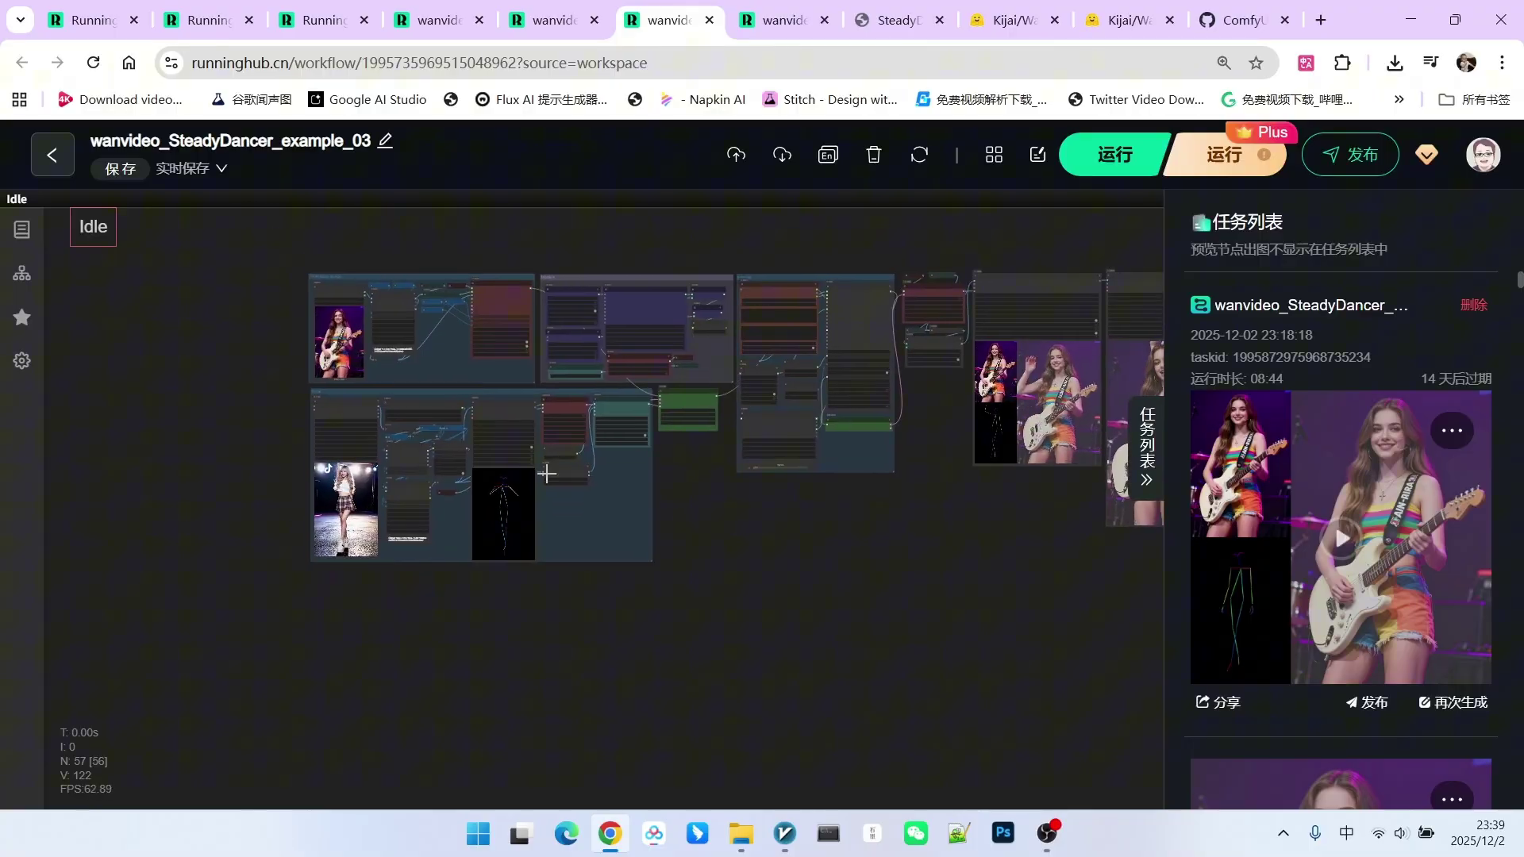
pyautogui.scroll(5, 268, 416)
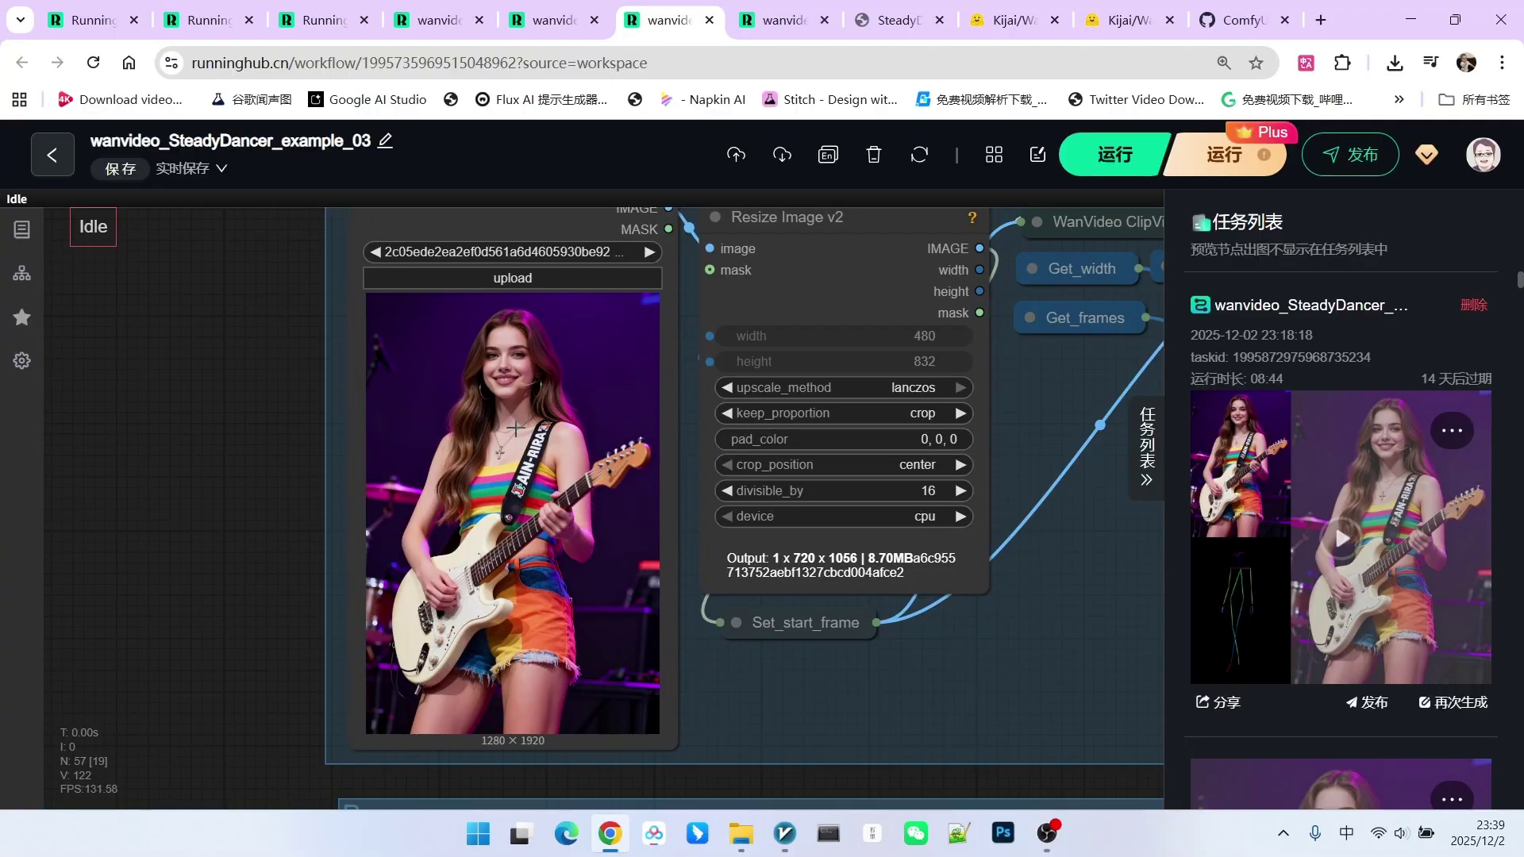
pyautogui.scroll(-3, 545, 391)
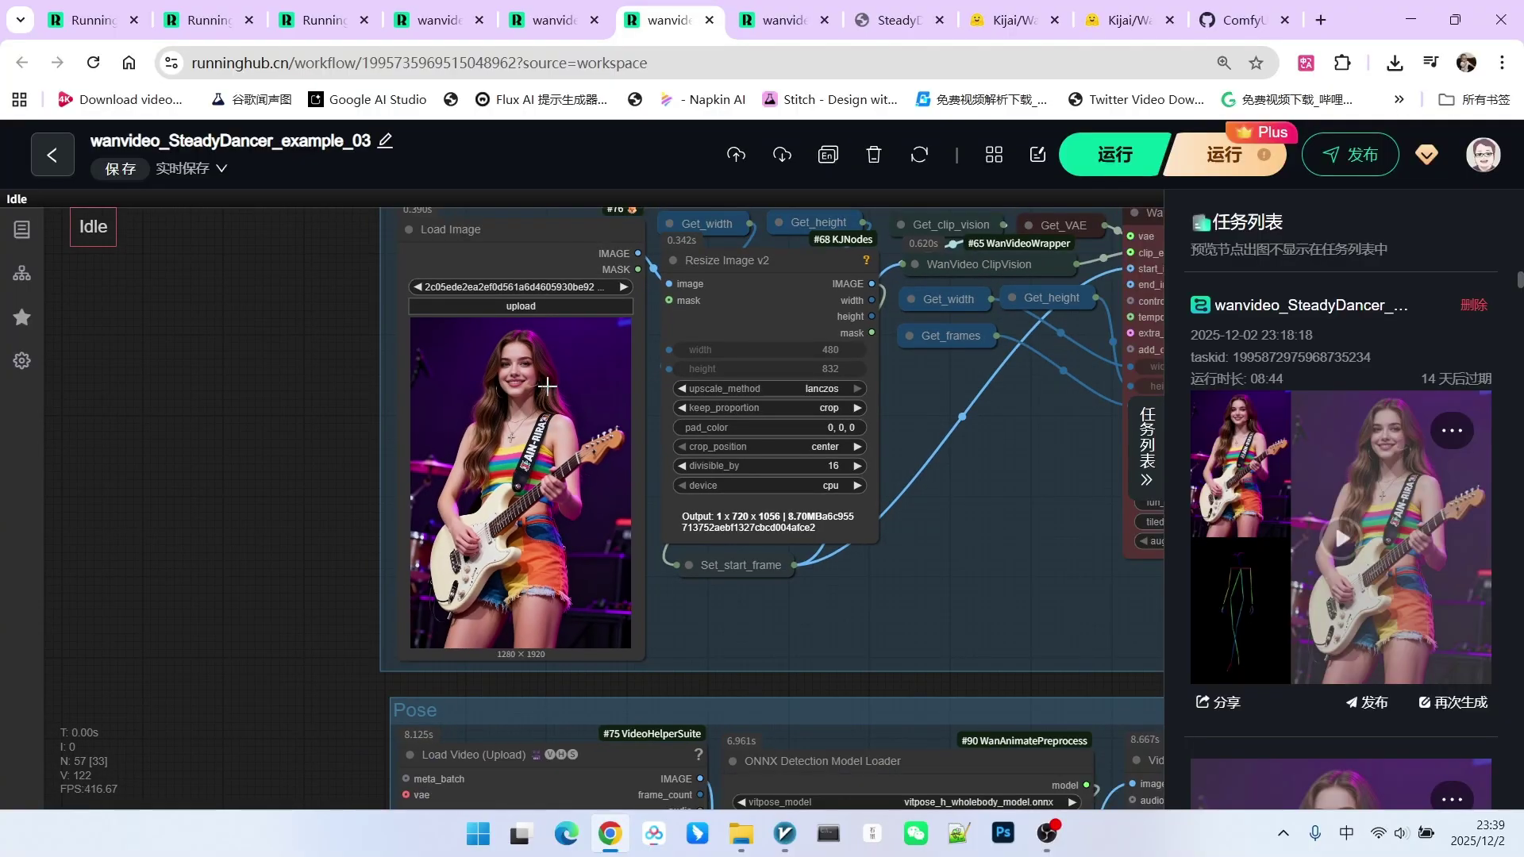
pyautogui.scroll(-3, 230, 365)
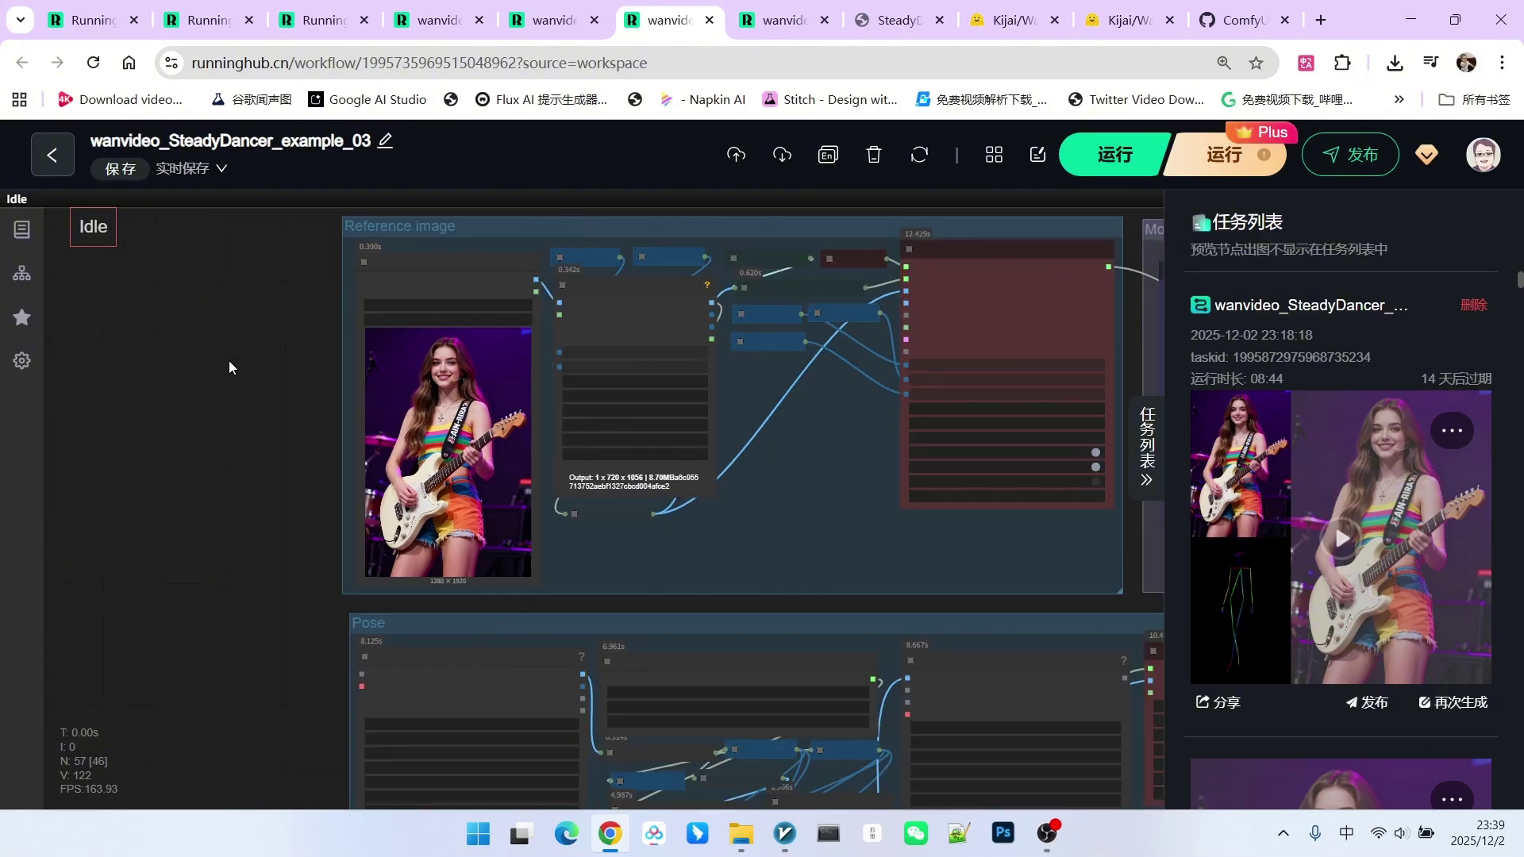
pyautogui.scroll(2, 332, 456)
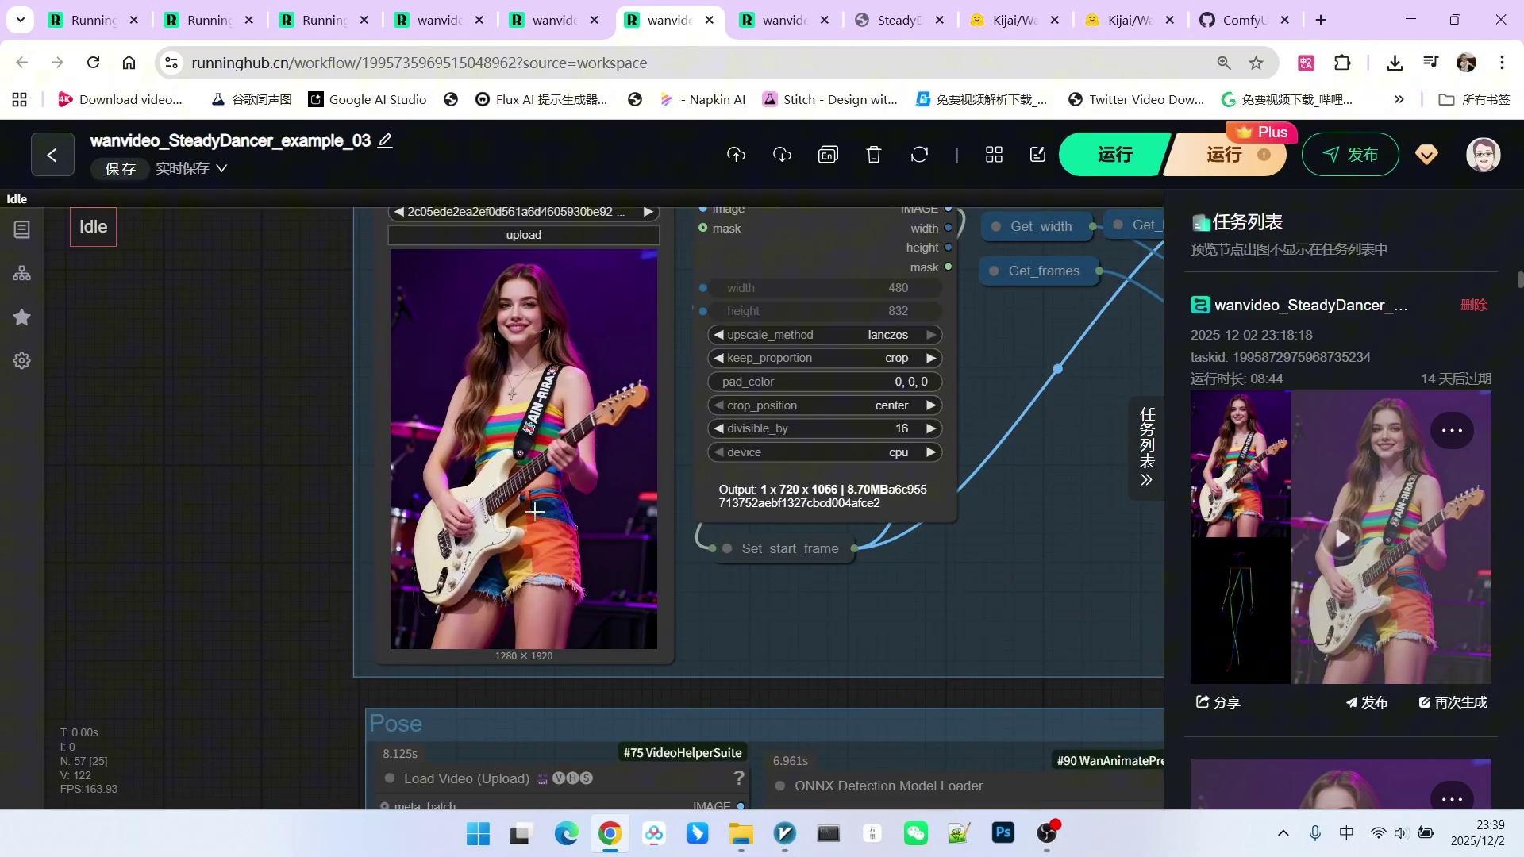
pyautogui.scroll(-3, 209, 395)
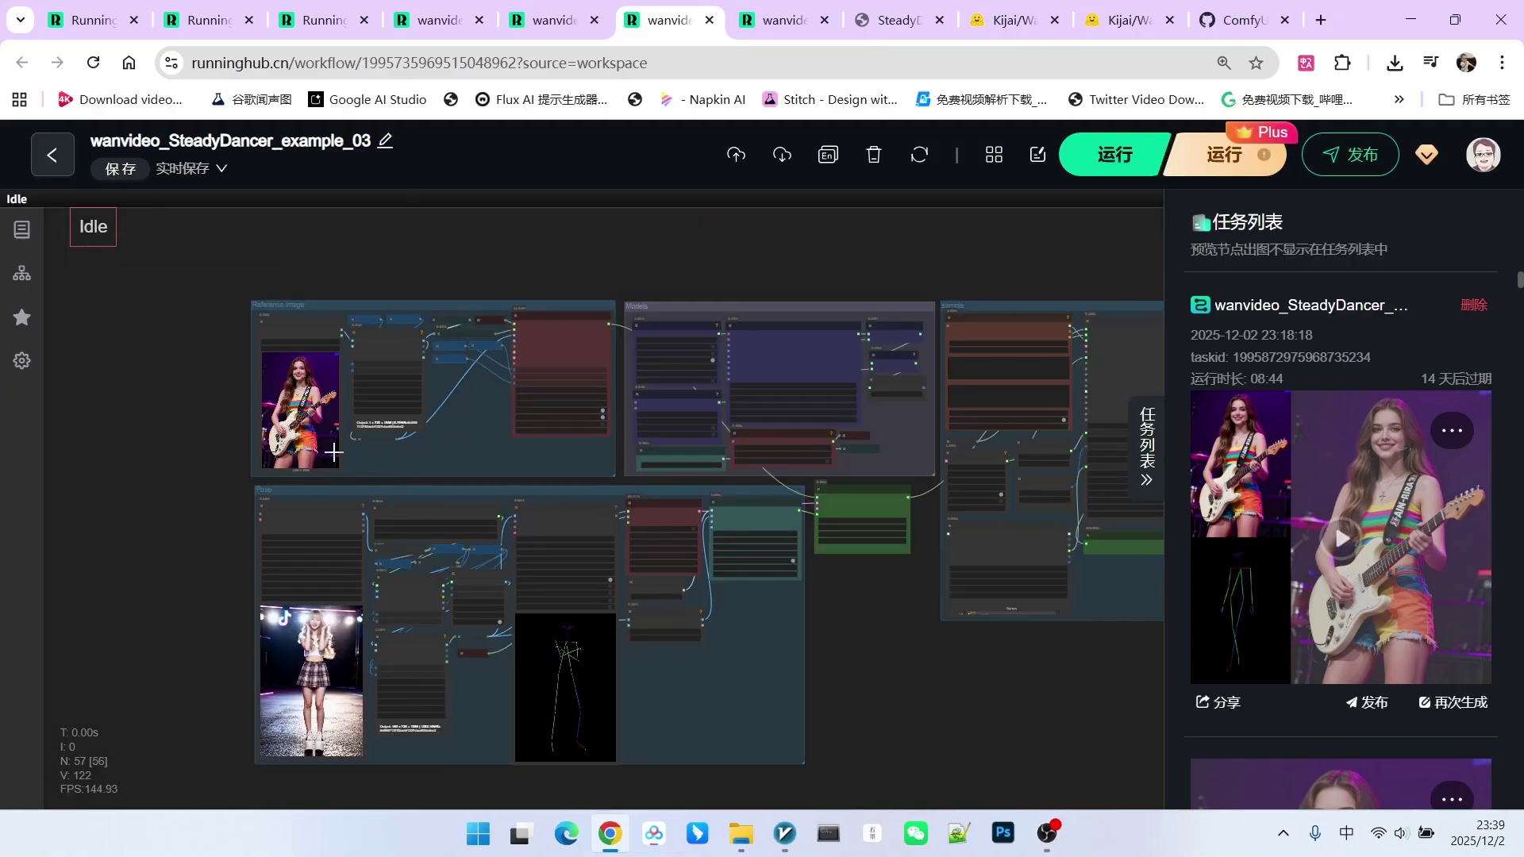
# Step: Examine the example_03 output previews, comparing the generated guitarist video with its reference image and pose skeleton
pyautogui.scroll(5, 862, 398)
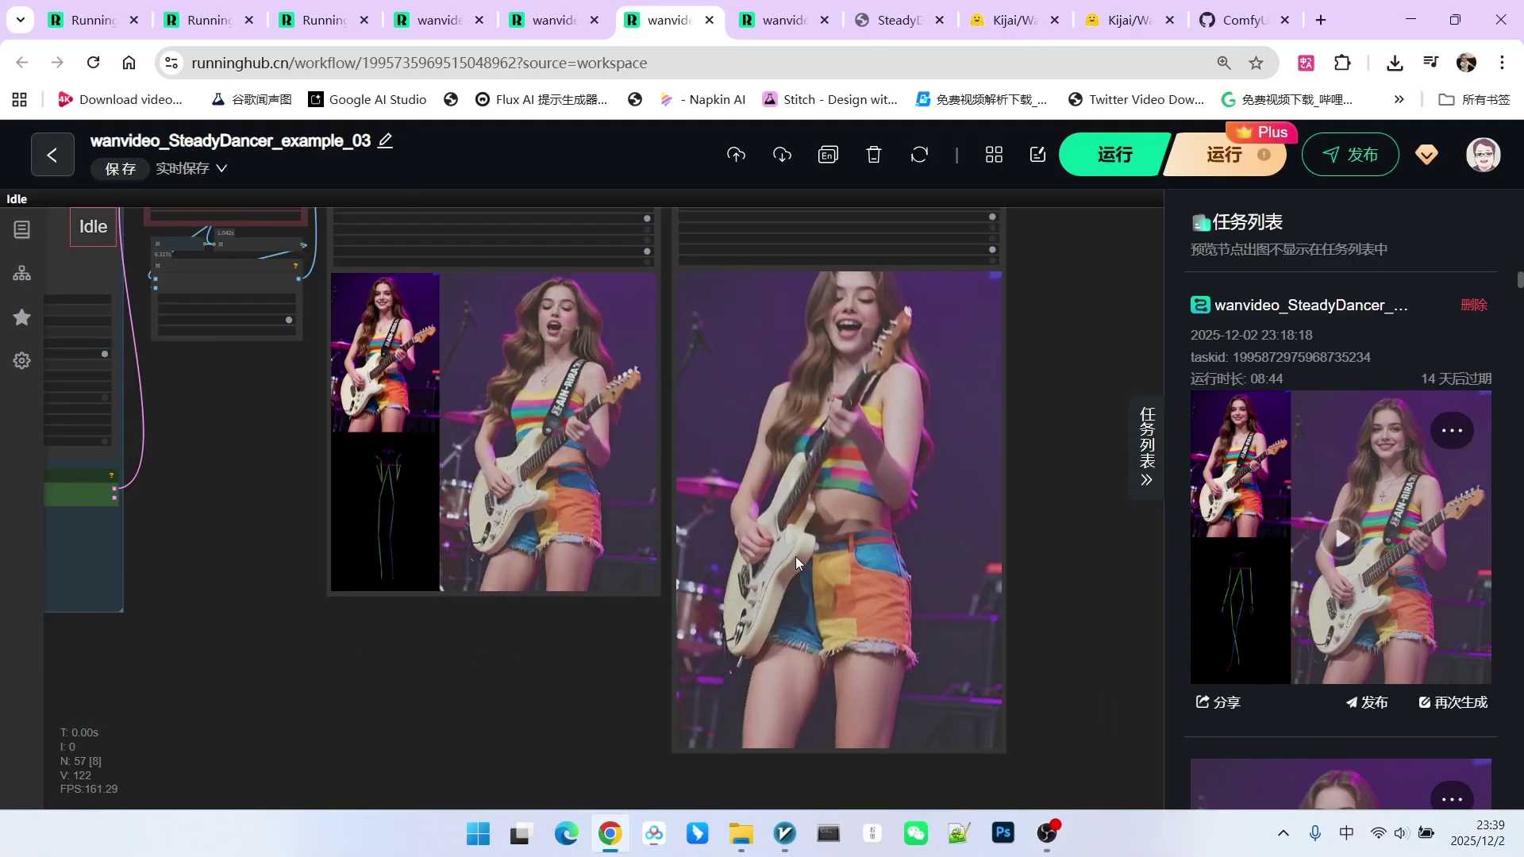
pyautogui.scroll(-1, 1060, 431)
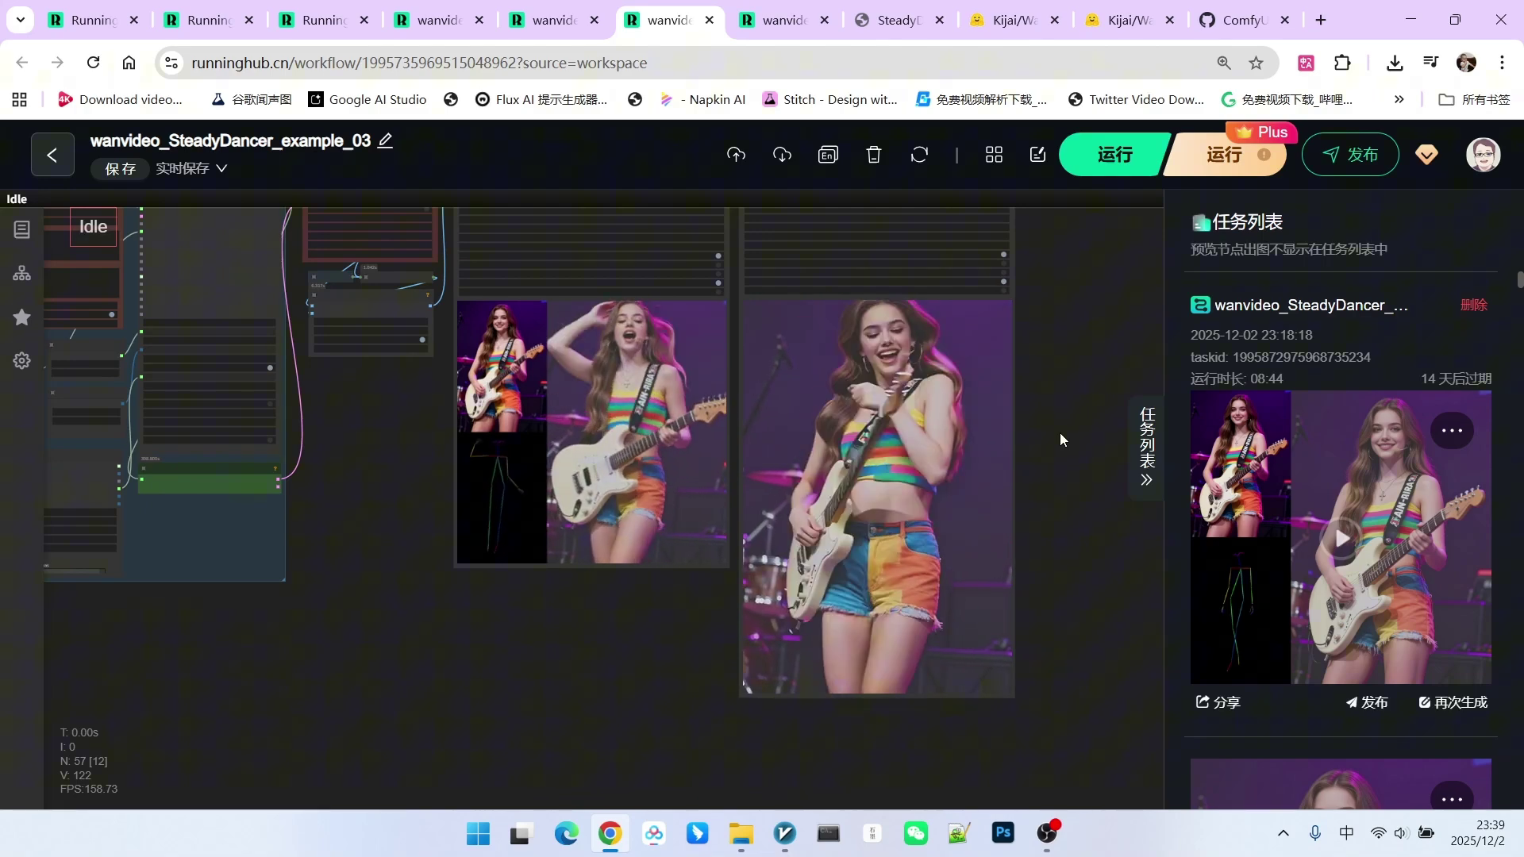
pyautogui.scroll(-2, 1060, 432)
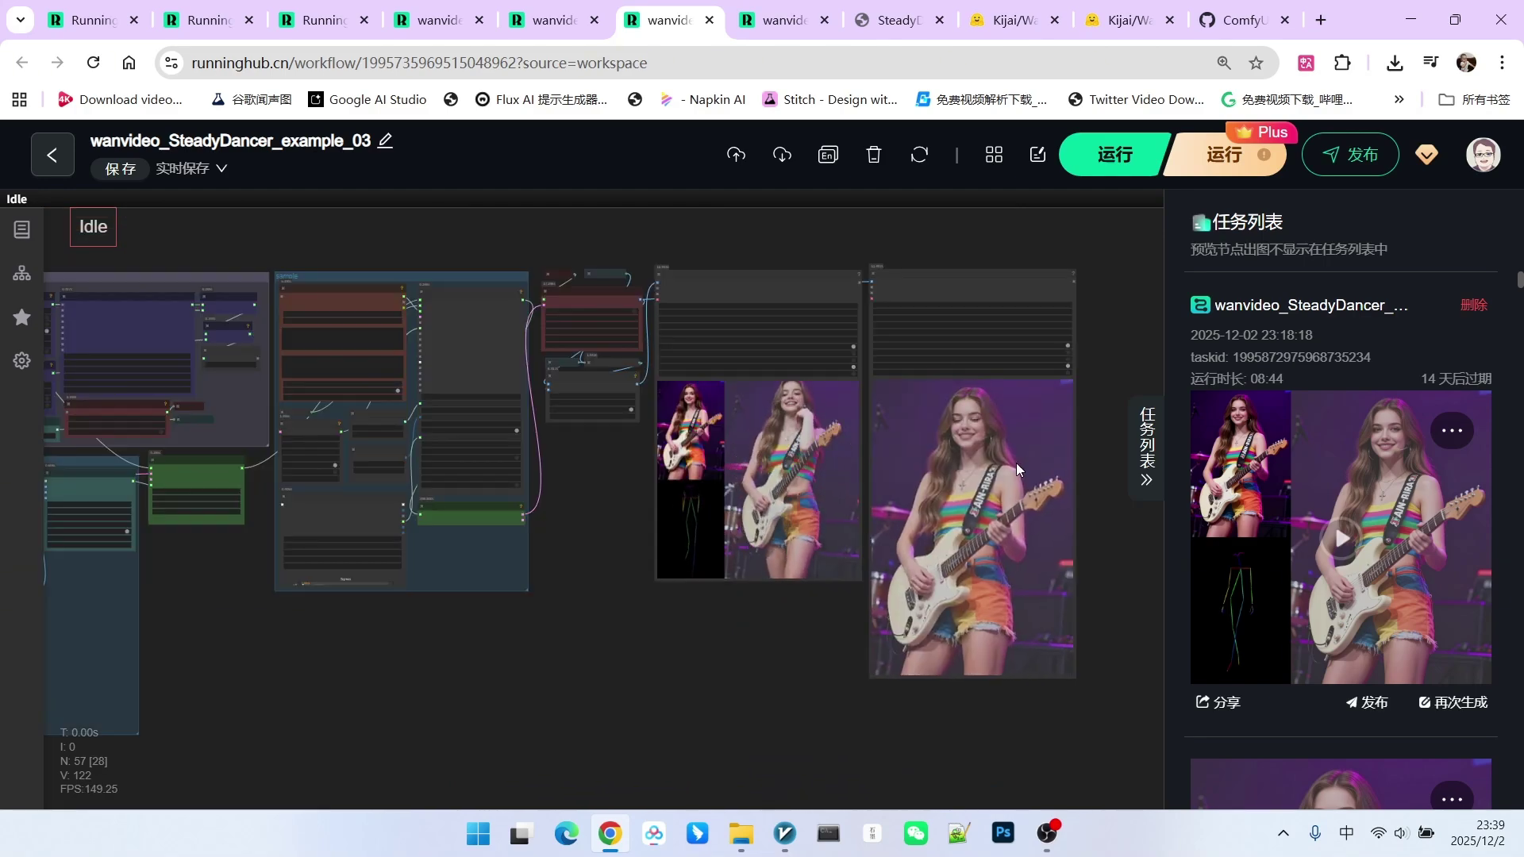
pyautogui.scroll(2, 1020, 457)
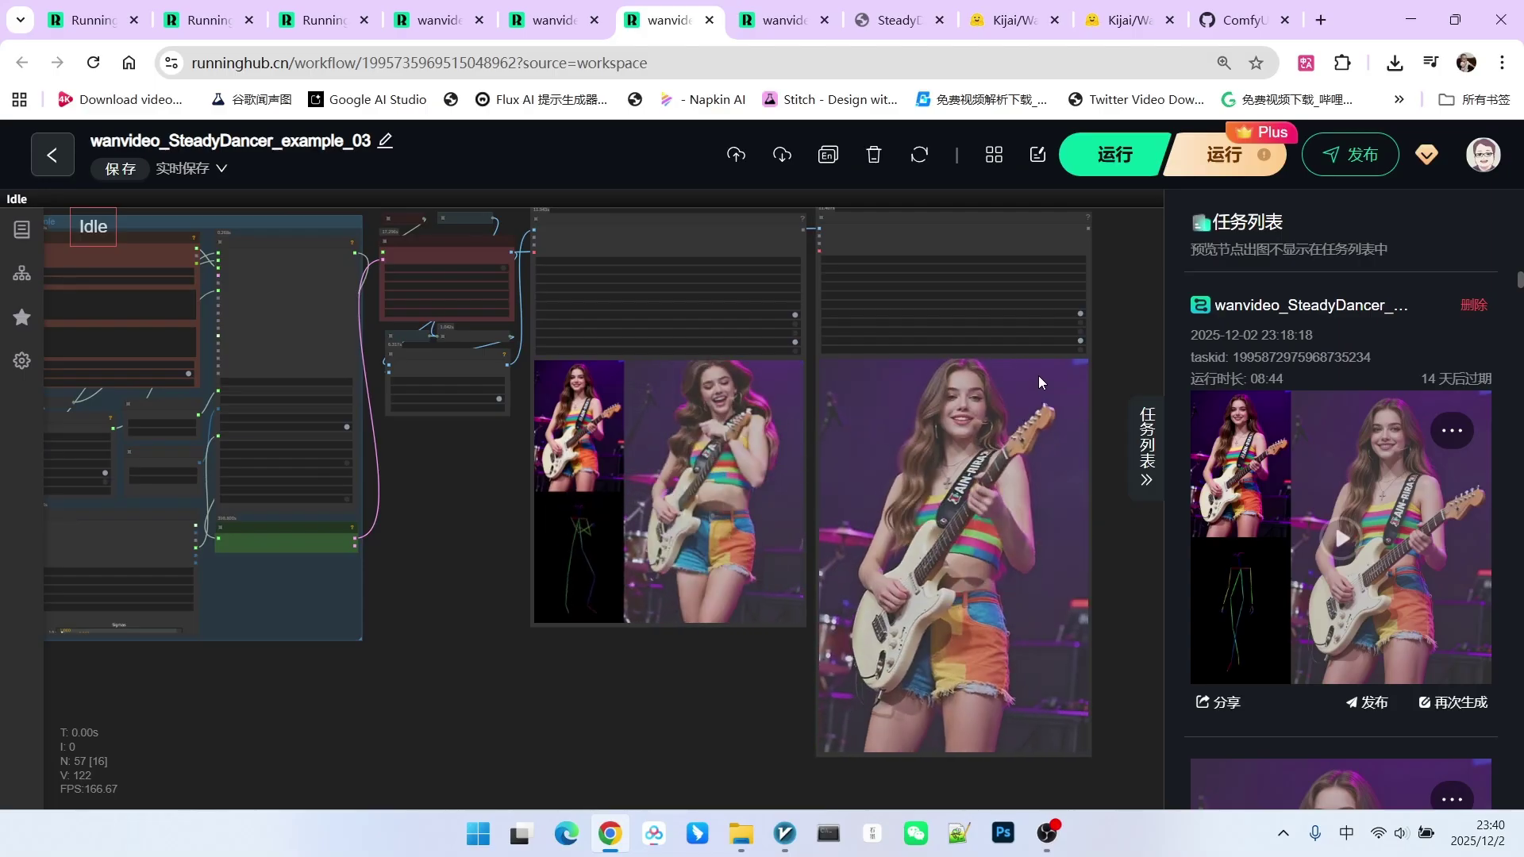
pyautogui.scroll(-3, 1043, 369)
pyautogui.scroll(5, 830, 484)
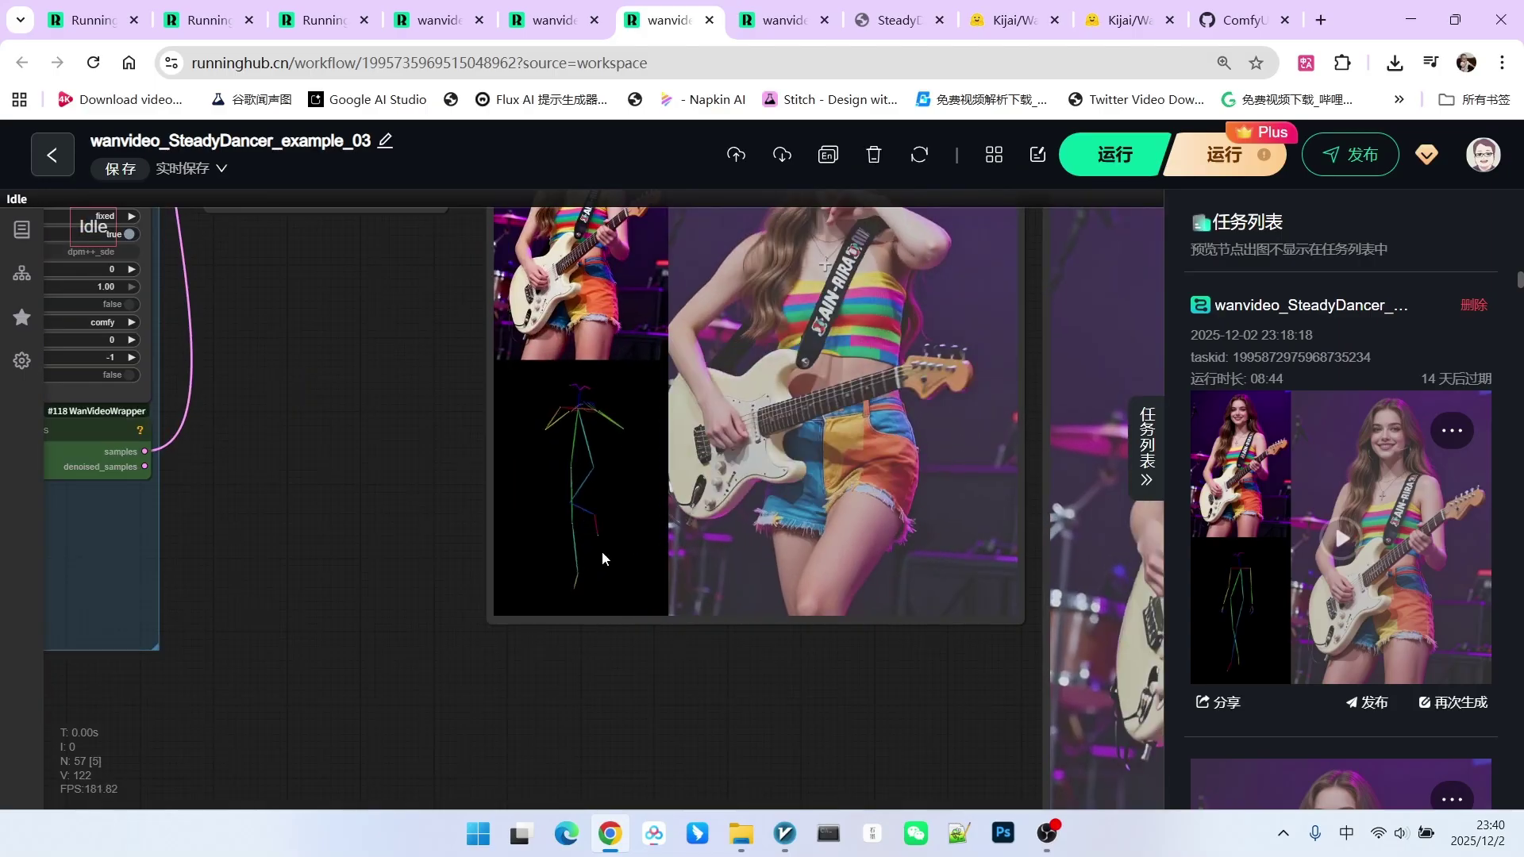
pyautogui.moveTo(389, 392); pyautogui.dragTo(363, 562)
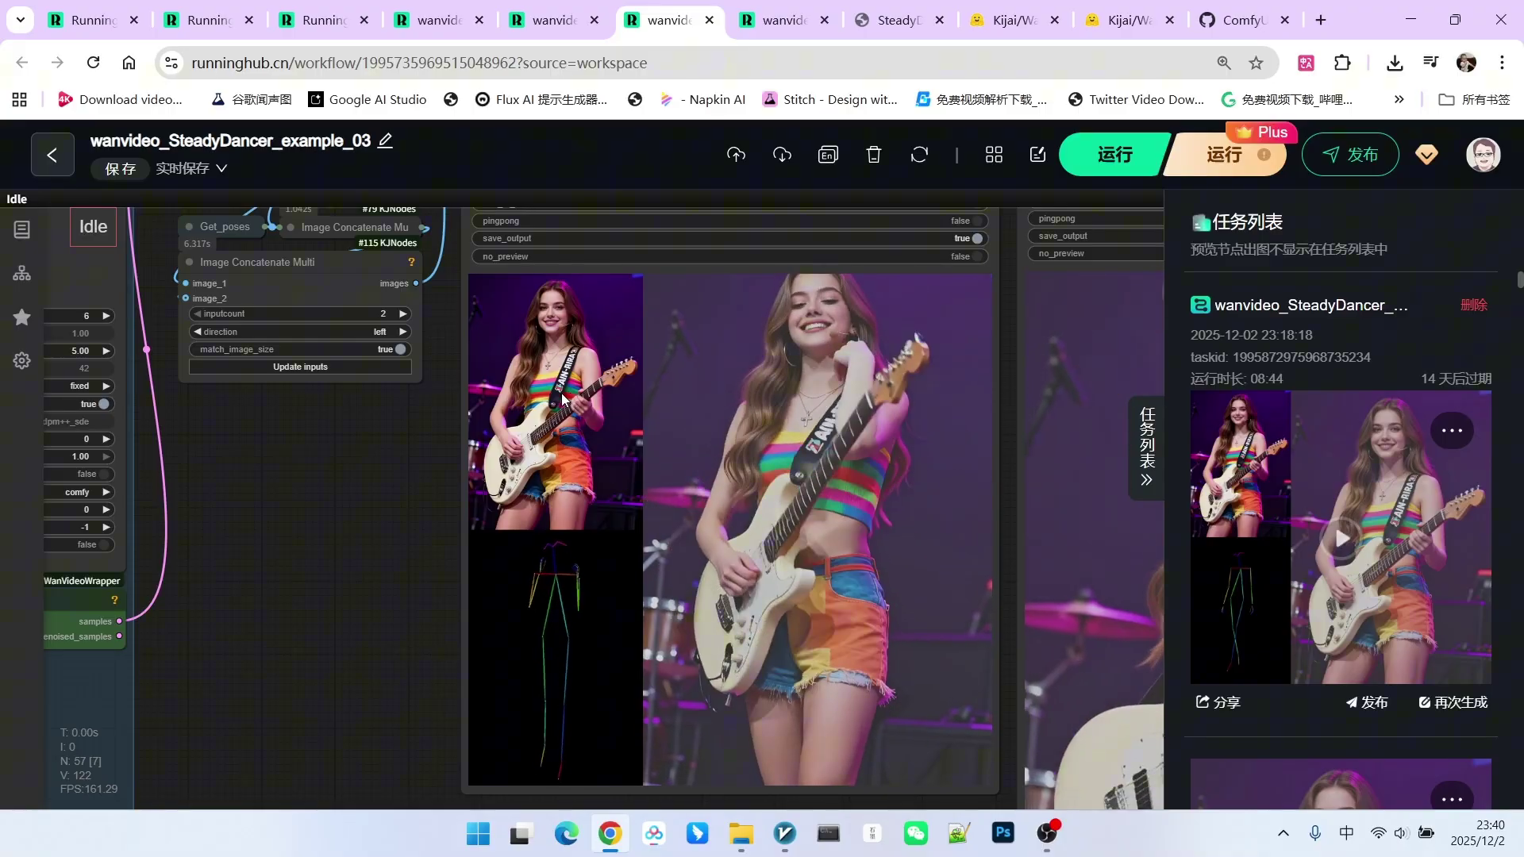
# Step: Switch to the SteadyDancer project page and review the Motivation section's comparison of R2V and I2V
pyautogui.click(897, 24)
pyautogui.scroll(3, 1184, 492)
pyautogui.scroll(-3, 1279, 432)
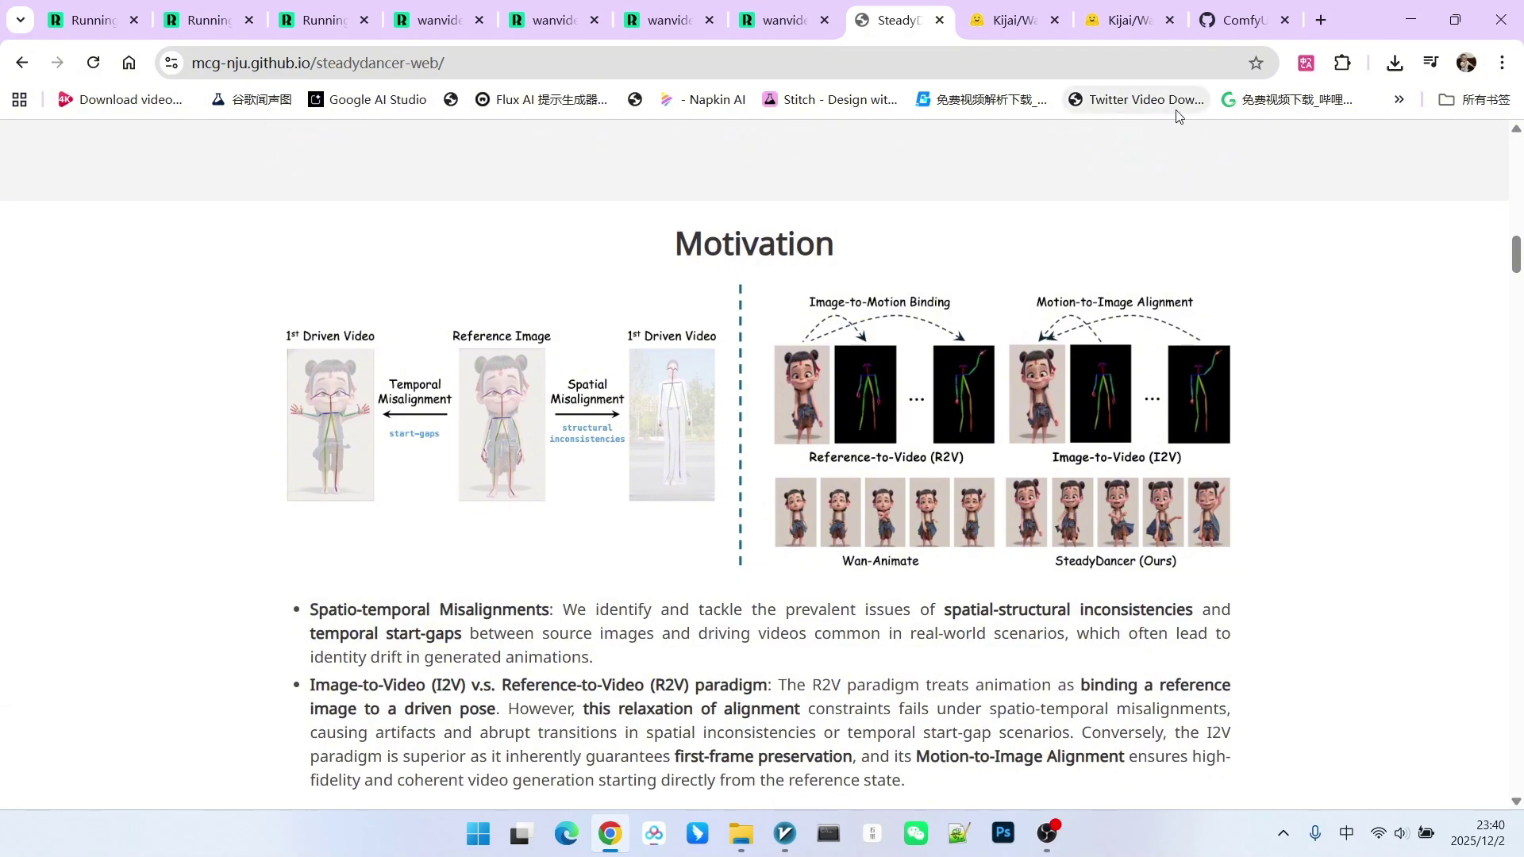
# Step: Return to the wanvideo_SteadyDancer_example_03 workflow and look over its node groups and output previews
pyautogui.click(666, 20)
pyautogui.scroll(-5, 775, 503)
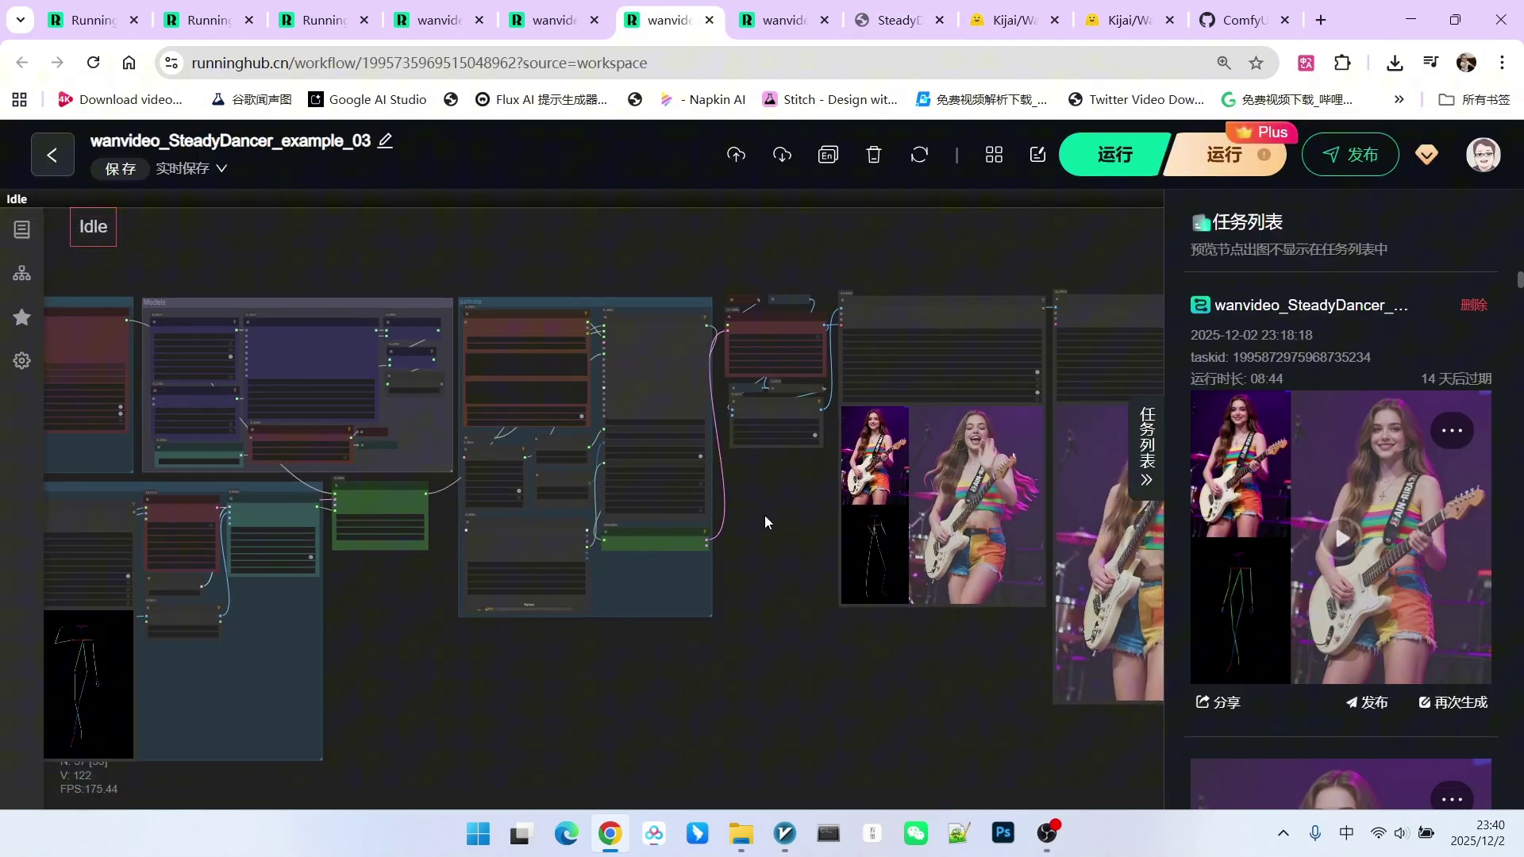
pyautogui.moveTo(765, 516); pyautogui.dragTo(924, 520)
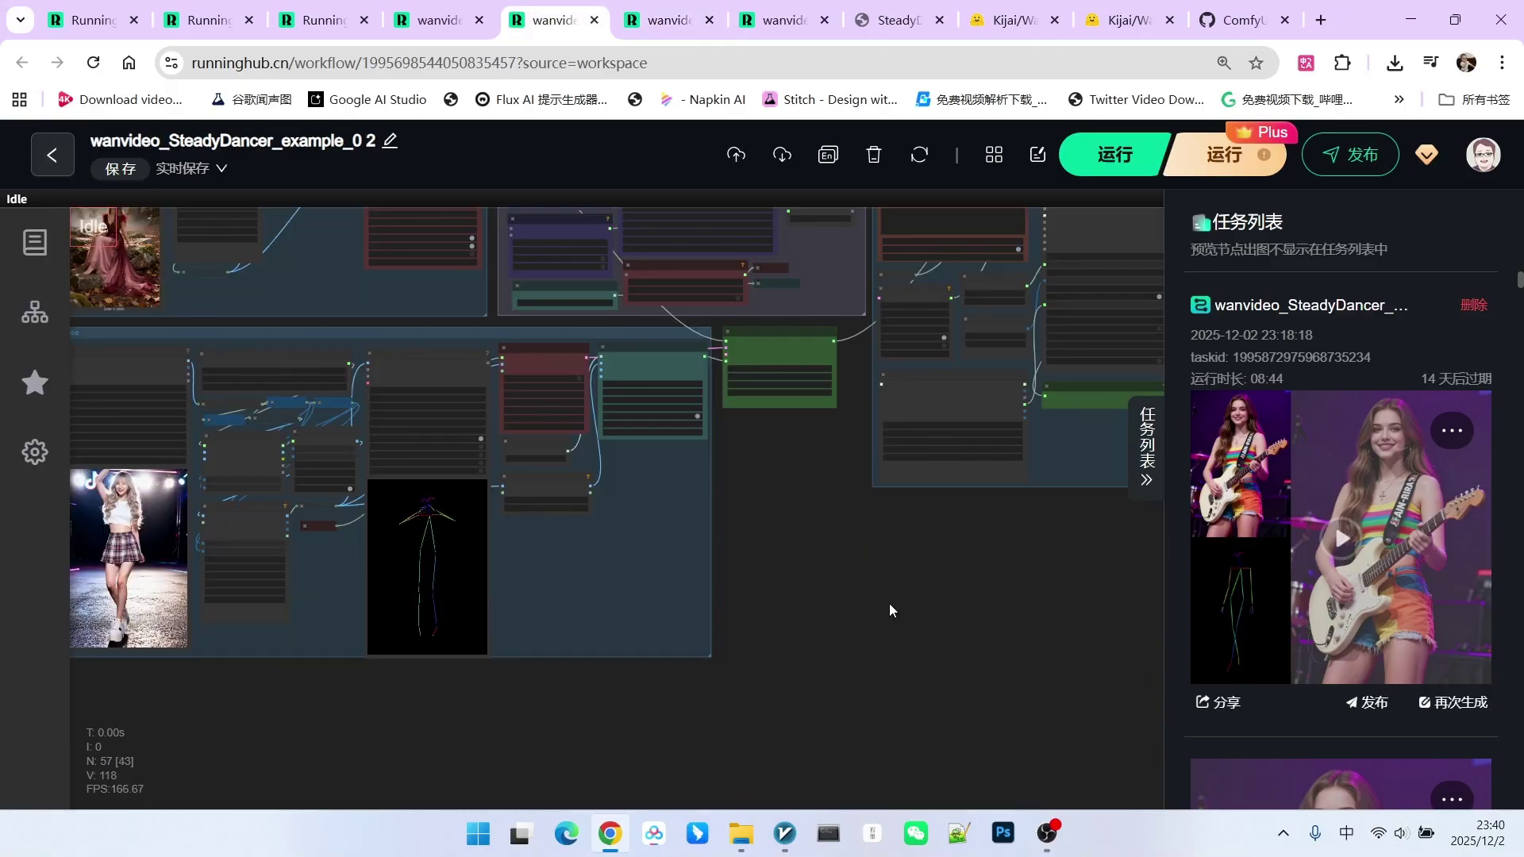
pyautogui.moveTo(889, 603); pyautogui.dragTo(1096, 695)
# Step: View the wanvideo_SteadyDancer_example_0 2 workflow and examine the seated woman reference picture in its Load Image node
pyautogui.scroll(5, 224, 339)
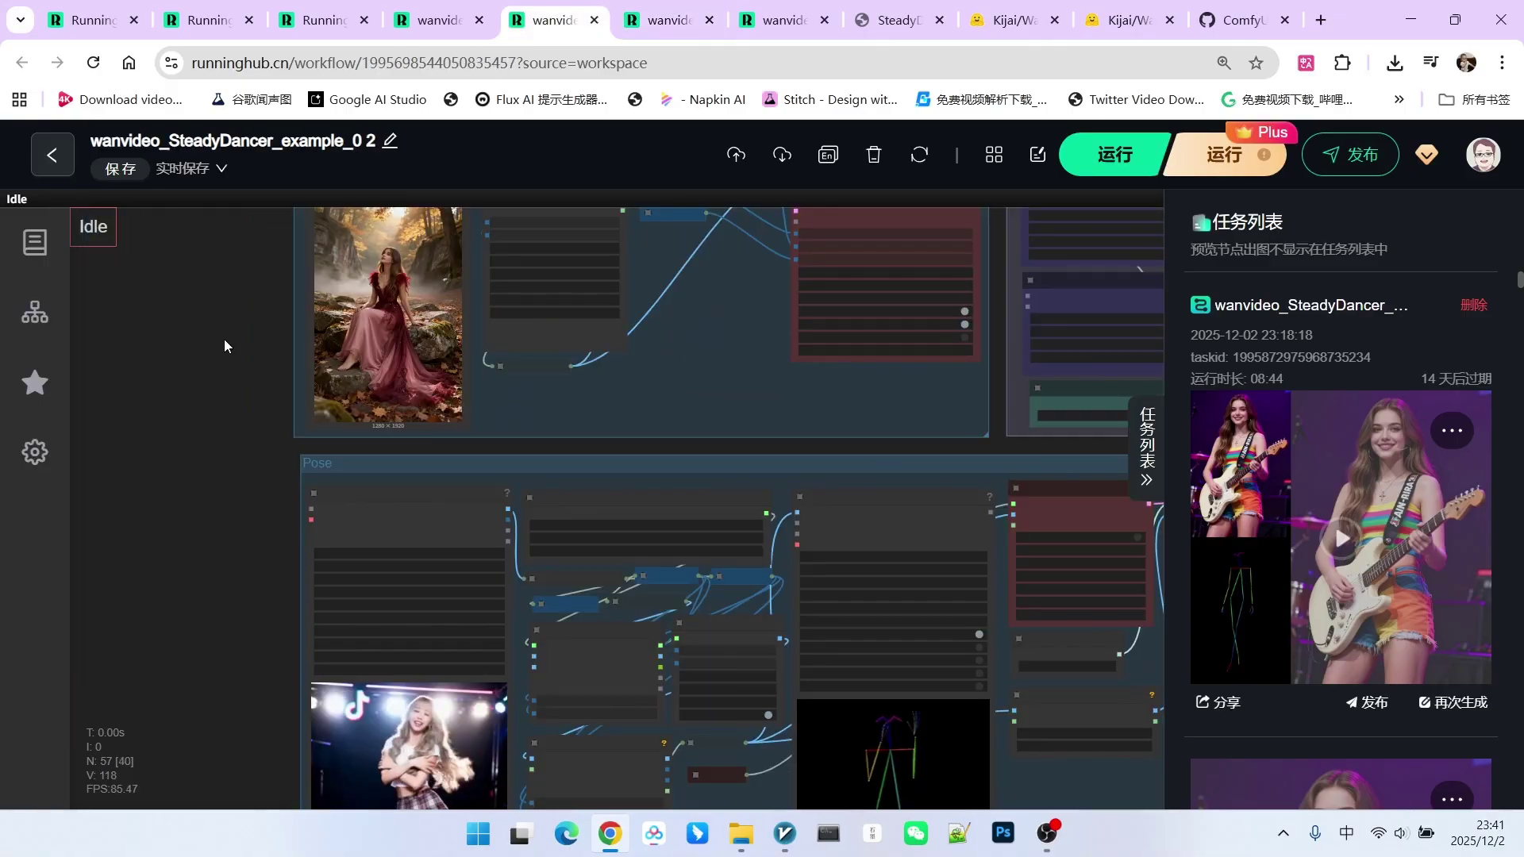
pyautogui.scroll(3, 274, 452)
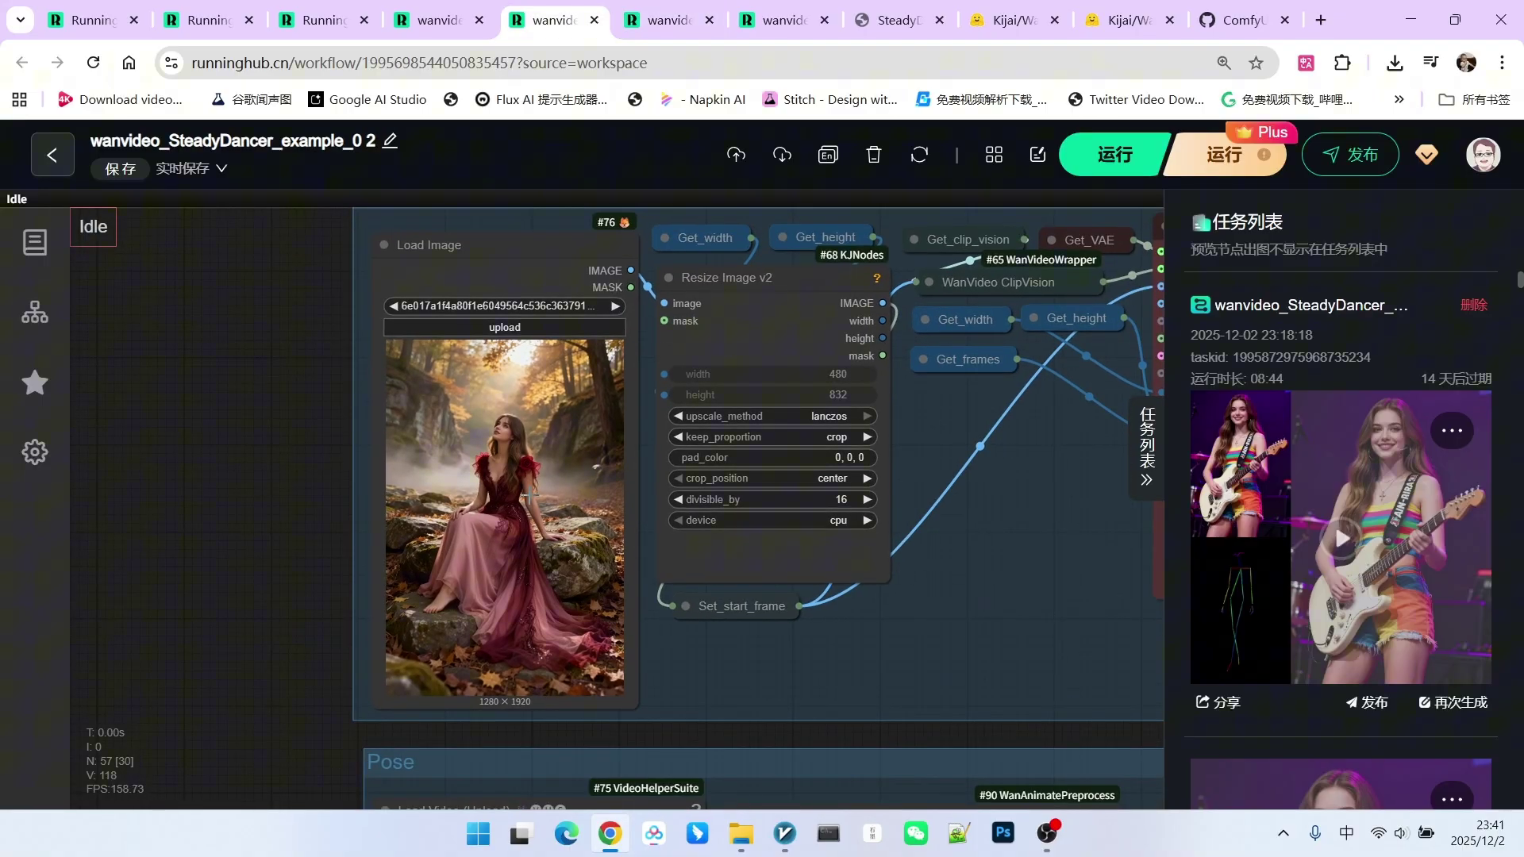
pyautogui.scroll(1, 530, 495)
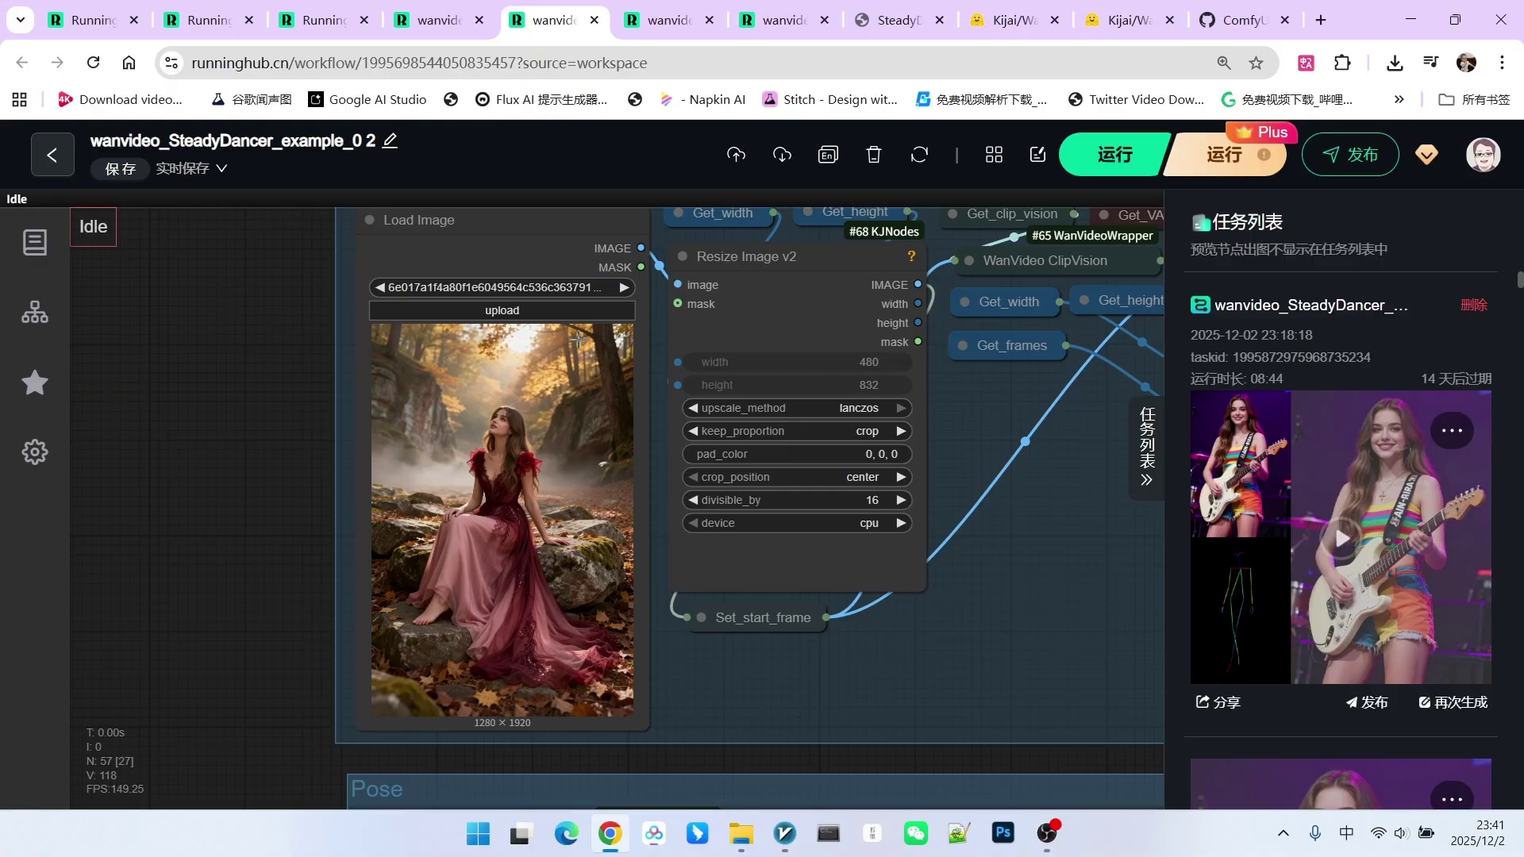
# Step: Examine the example_0 2 output previews, comparing the generated woman in the red dress with her reference image and pose skeleton
pyautogui.scroll(-7, 208, 365)
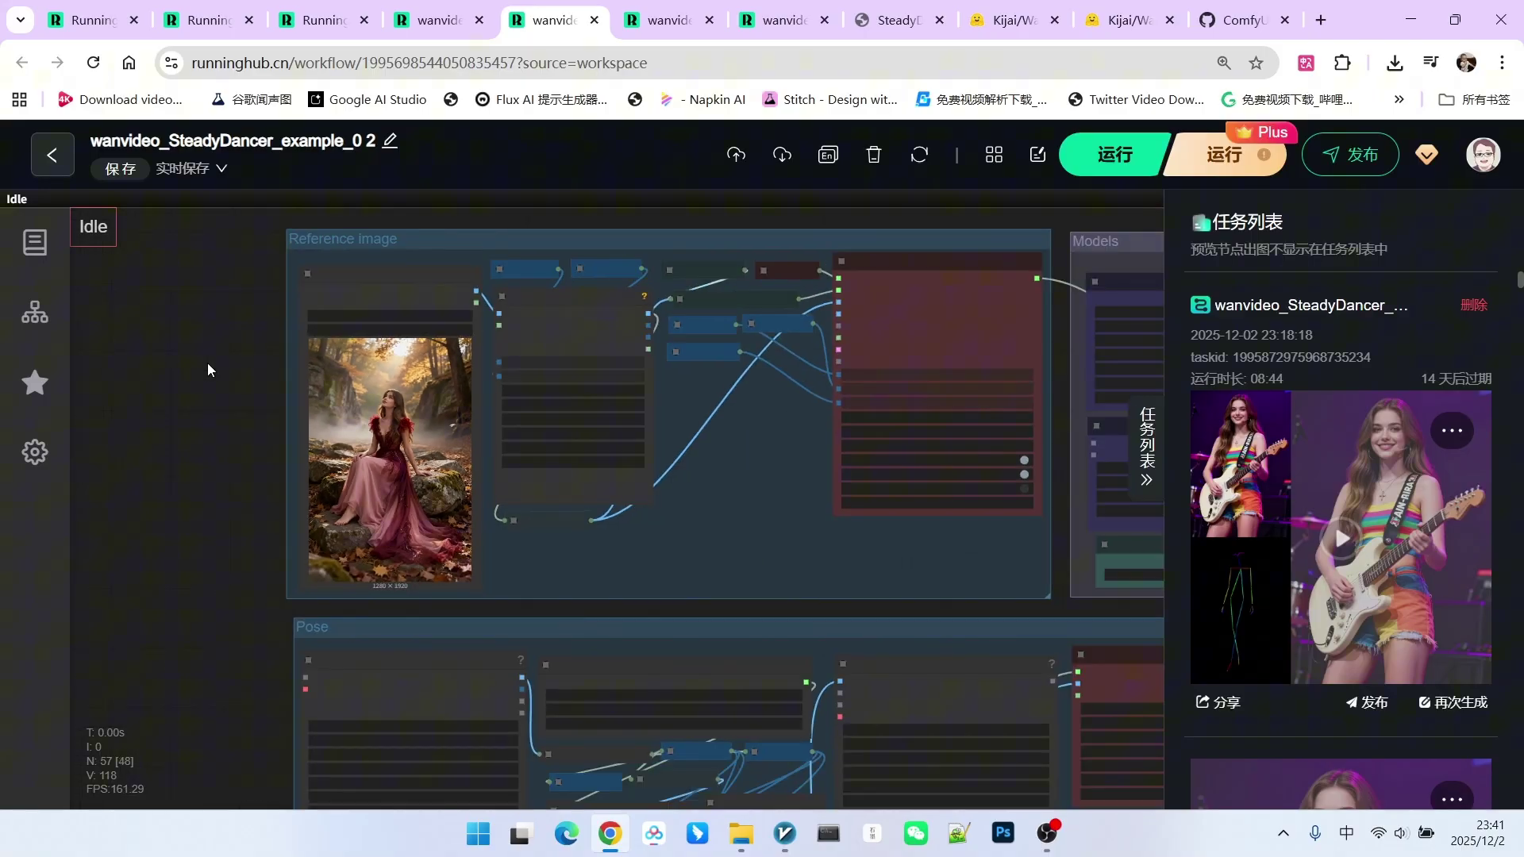
pyautogui.moveTo(191, 554); pyautogui.dragTo(241, 207)
pyautogui.scroll(-4, 132, 417)
pyautogui.scroll(-2, 556, 548)
pyautogui.scroll(10, 886, 372)
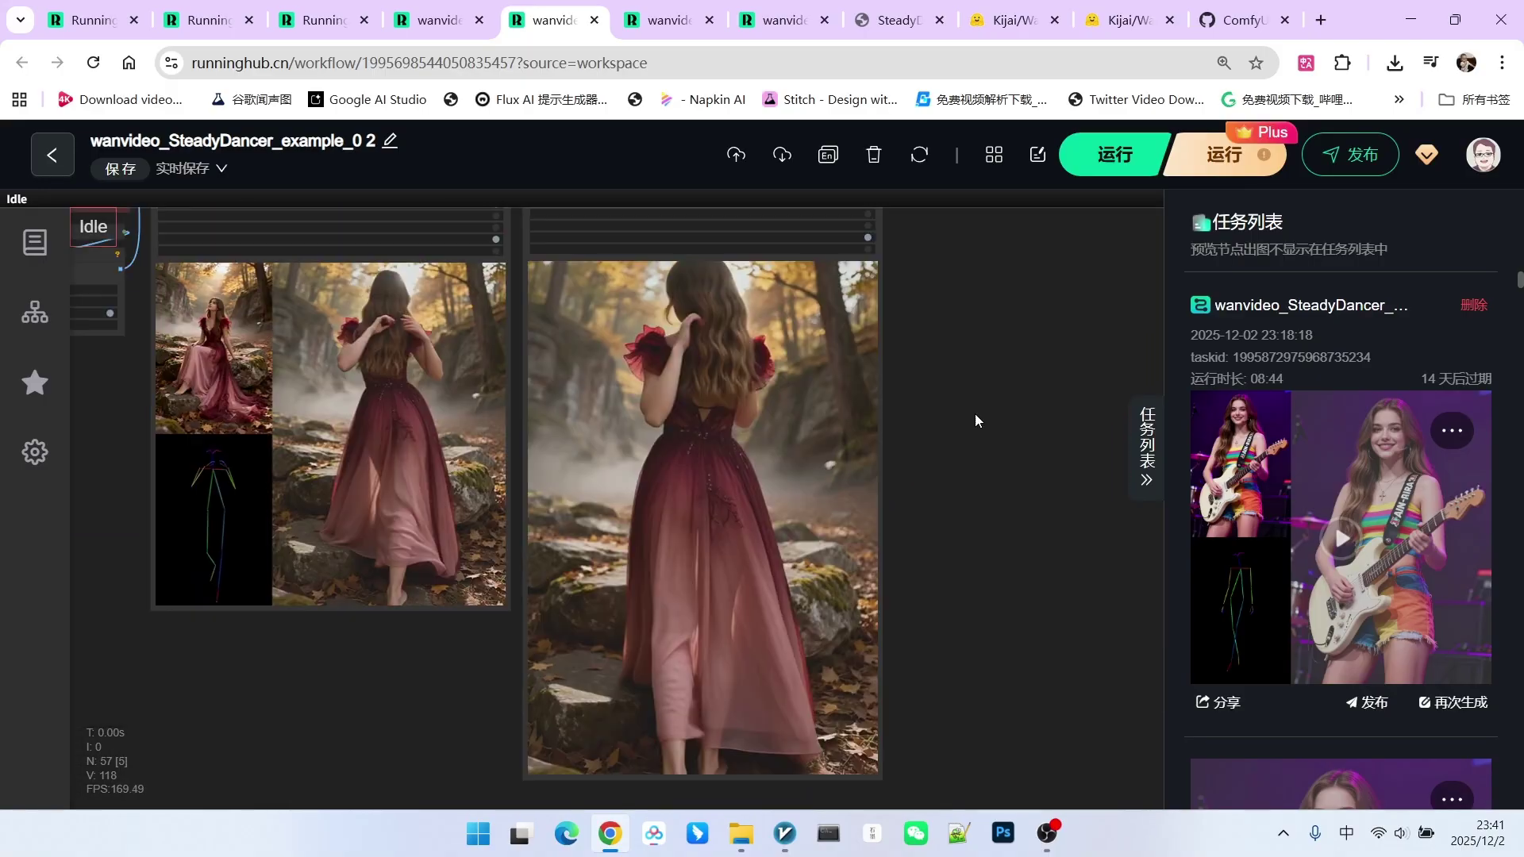
pyautogui.hscroll(-1, 975, 413)
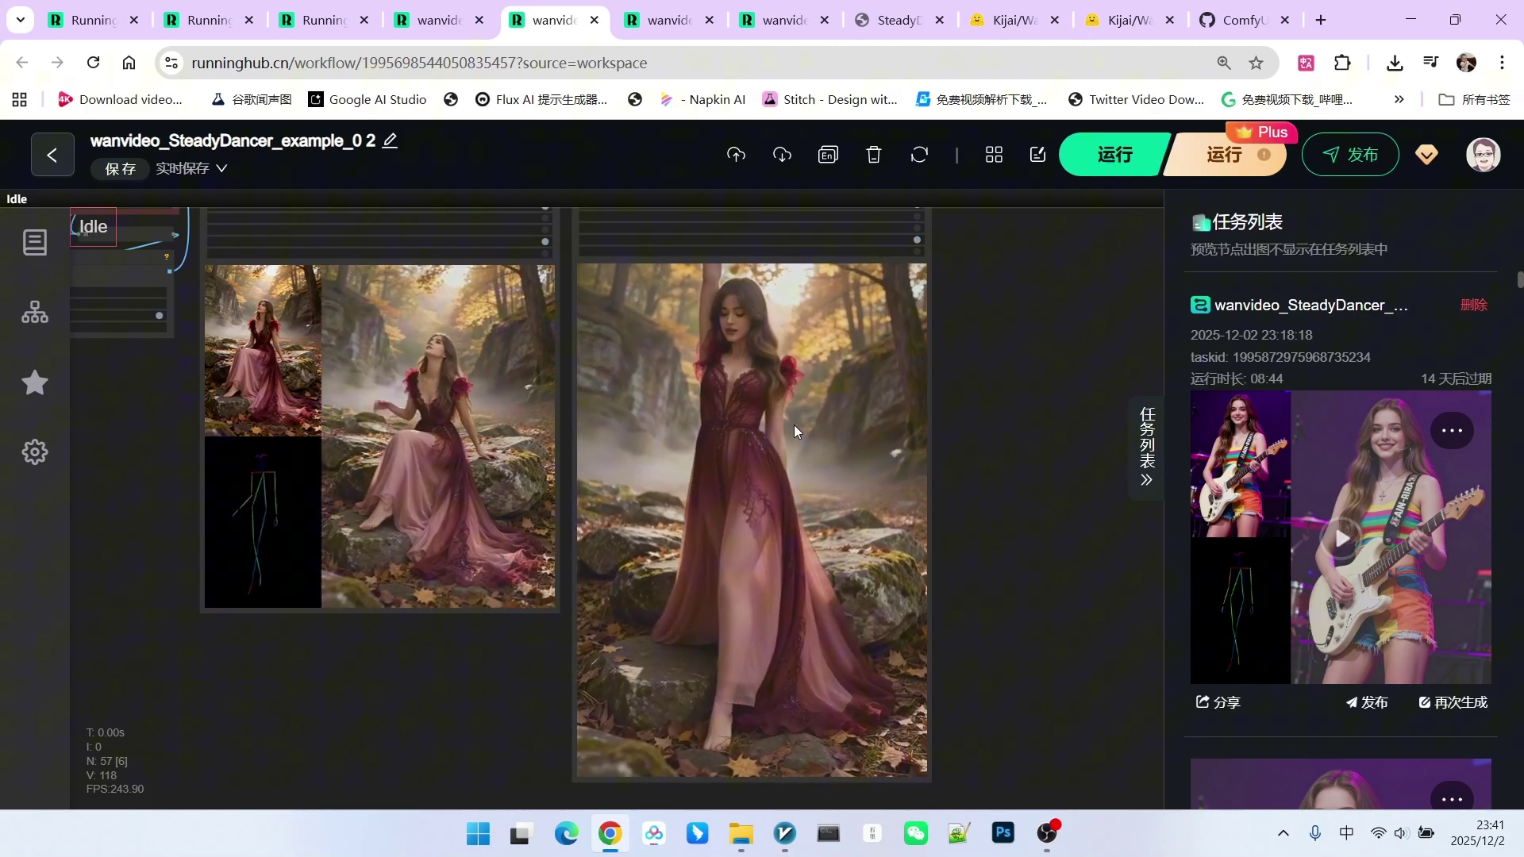
pyautogui.scroll(-2, 1028, 393)
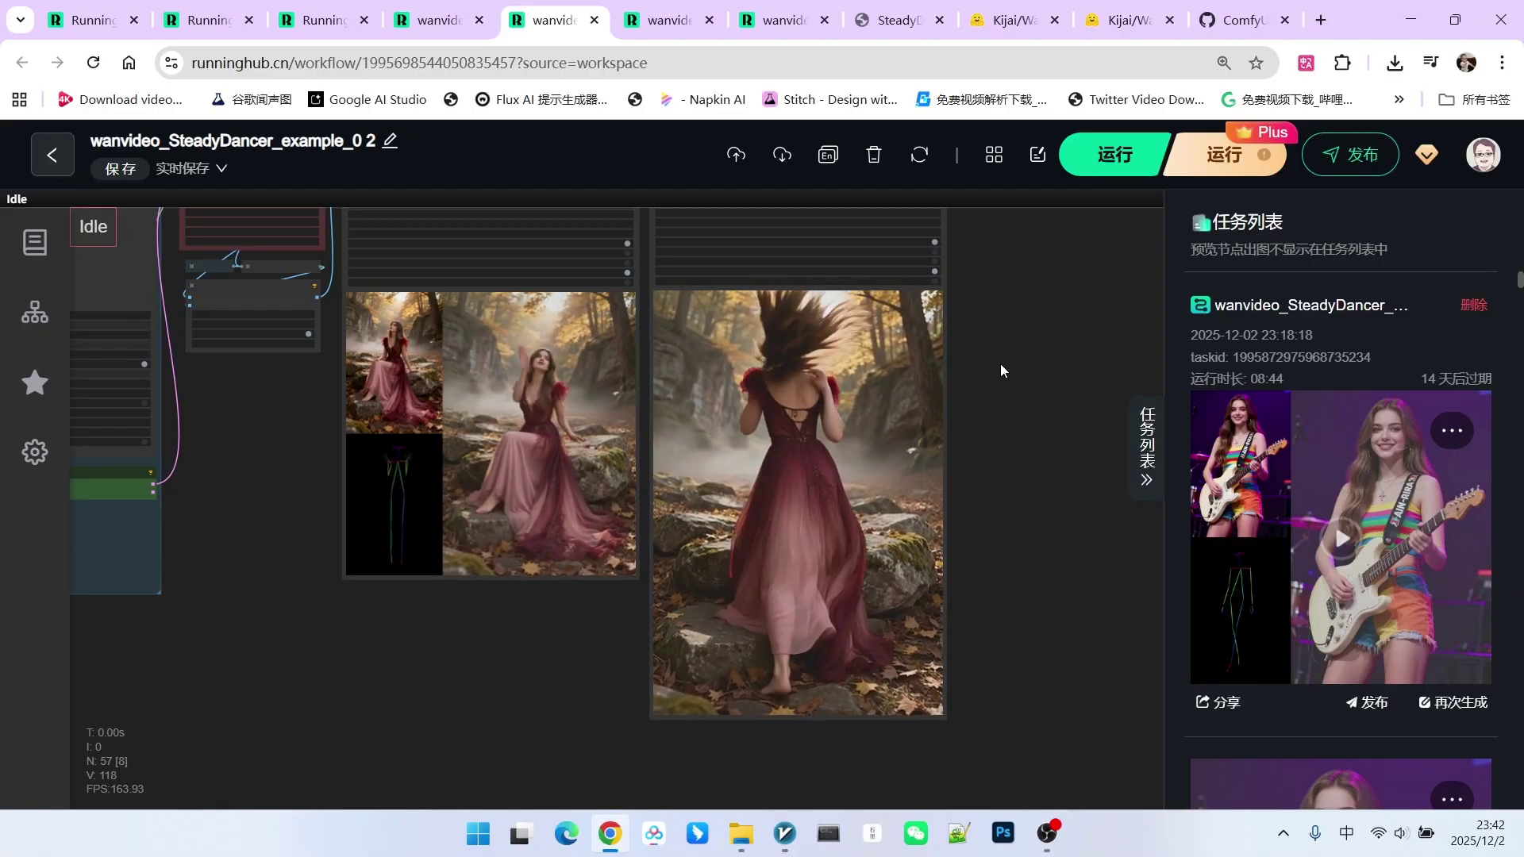
# Step: Switch to the wanvideo_SteadyDancer_example_04 workflow and examine the driving video in Load Video and the extracted pose skeleton
pyautogui.hotkey('ctrl', 'Tab')
pyautogui.hotkey('ctrl', 'Tab')
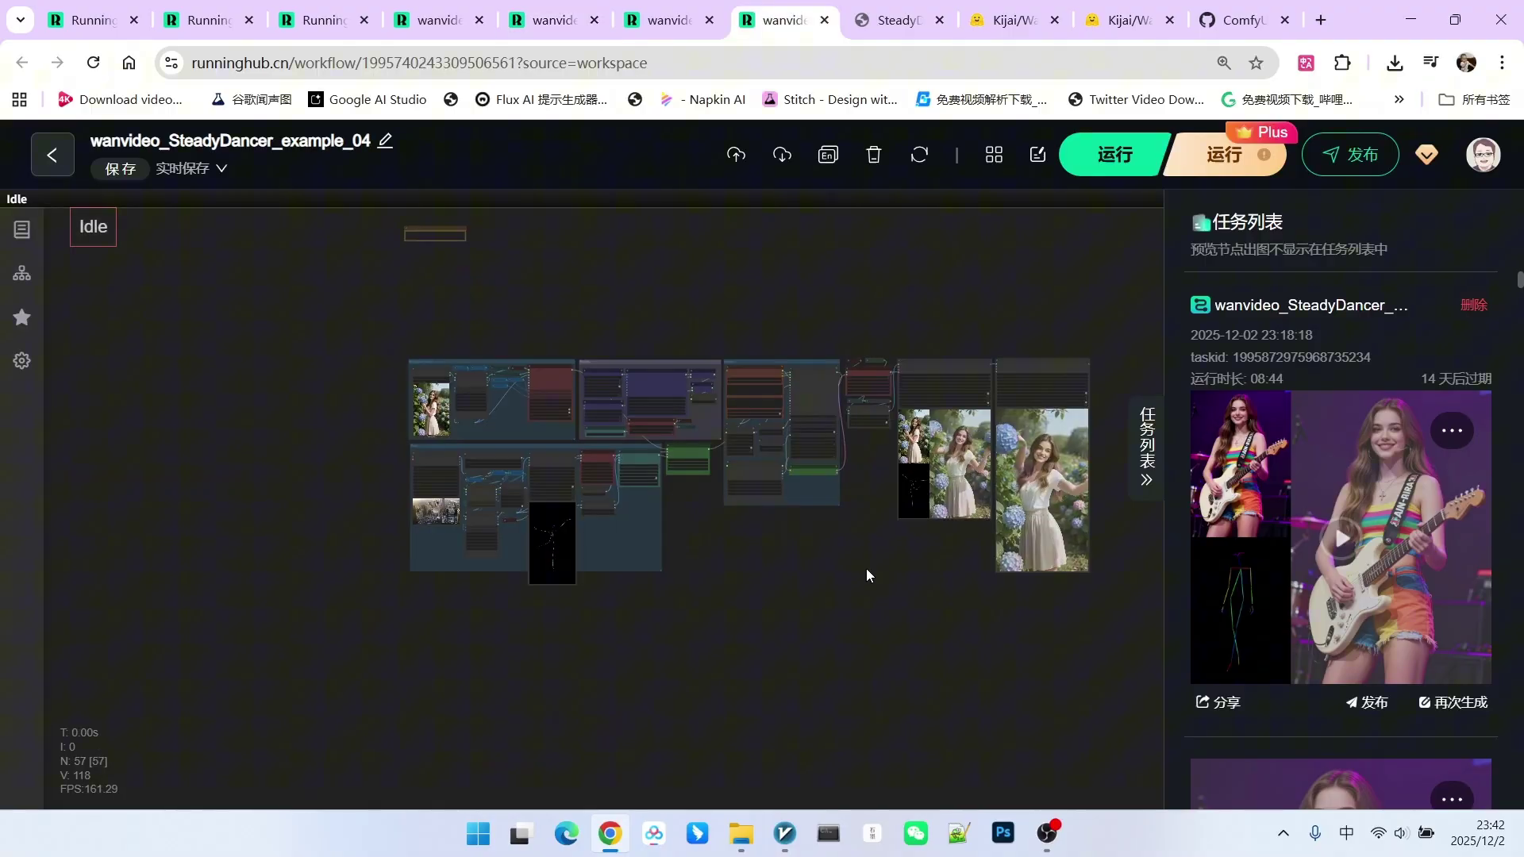
pyautogui.scroll(5, 865, 568)
pyautogui.scroll(10, 274, 433)
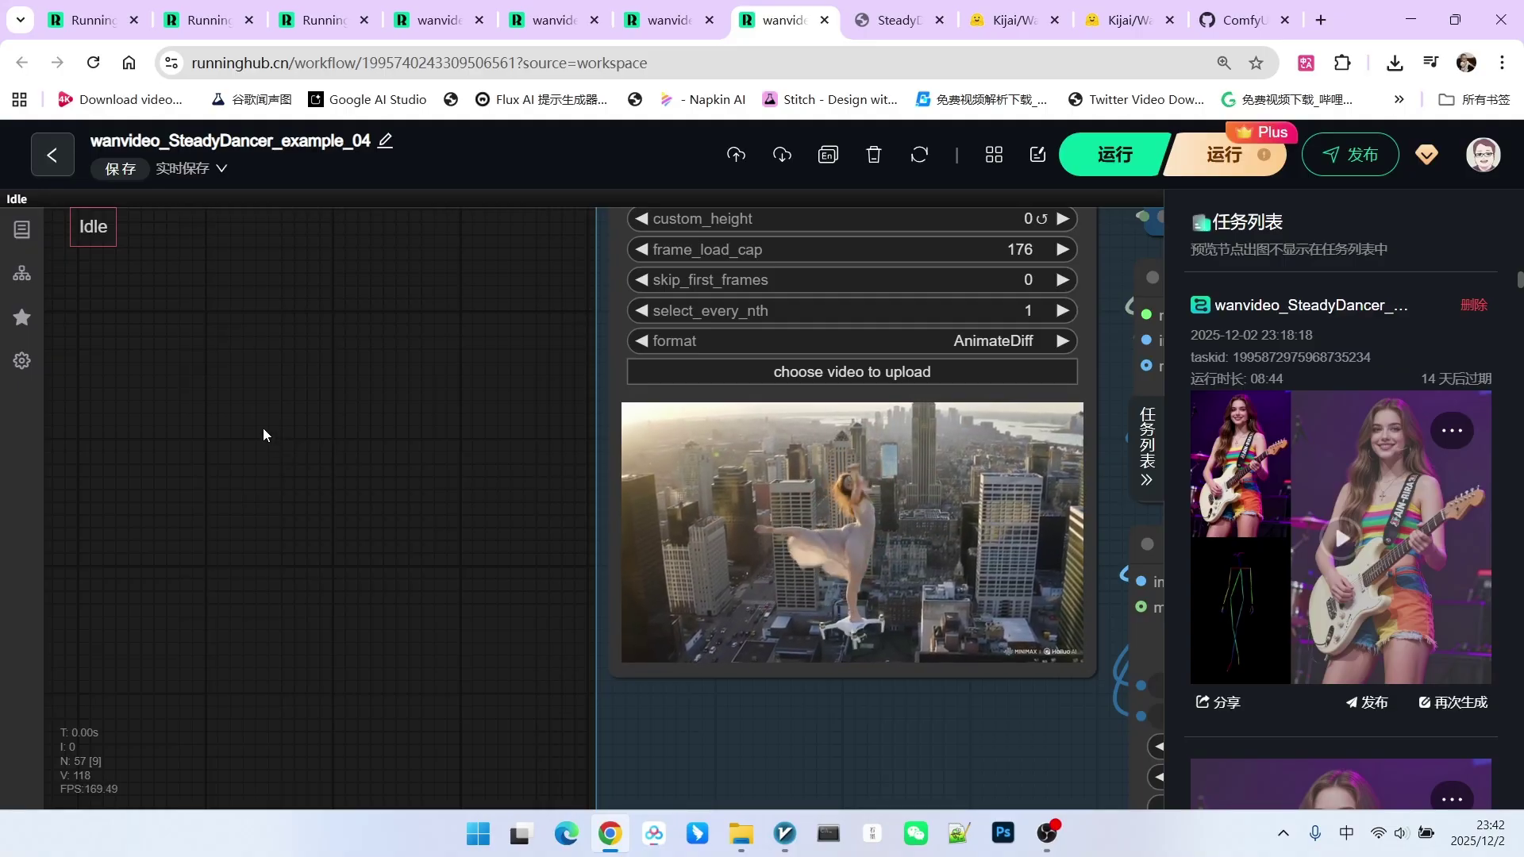
pyautogui.scroll(-6, 263, 422)
pyautogui.scroll(8, 889, 582)
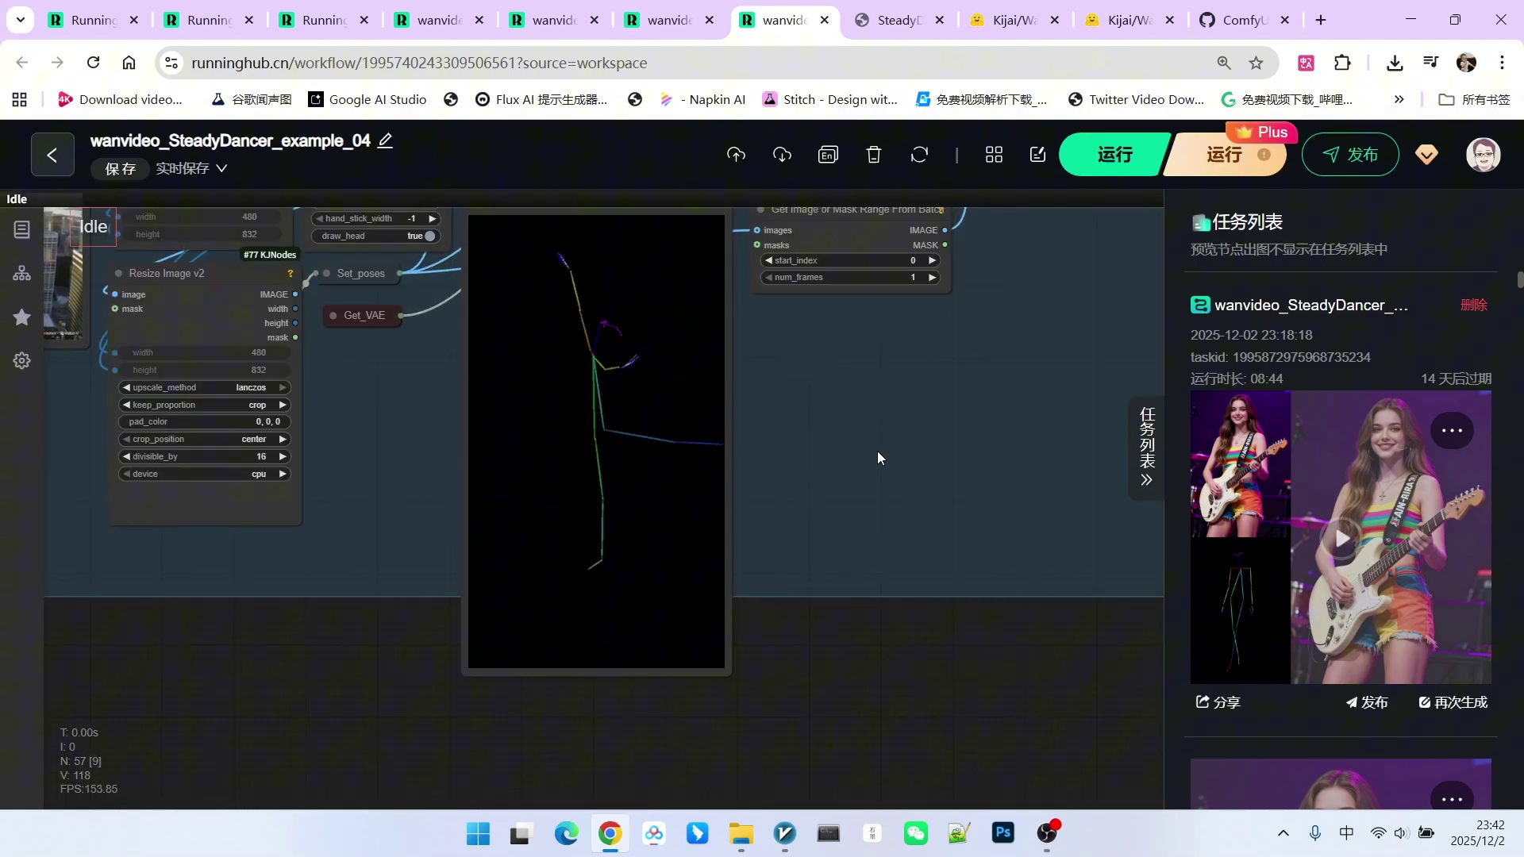
# Step: Examine the reference picture of the woman with hydrangeas in the example_04 Reference image group
pyautogui.scroll(-5, 401, 485)
pyautogui.scroll(8, 437, 471)
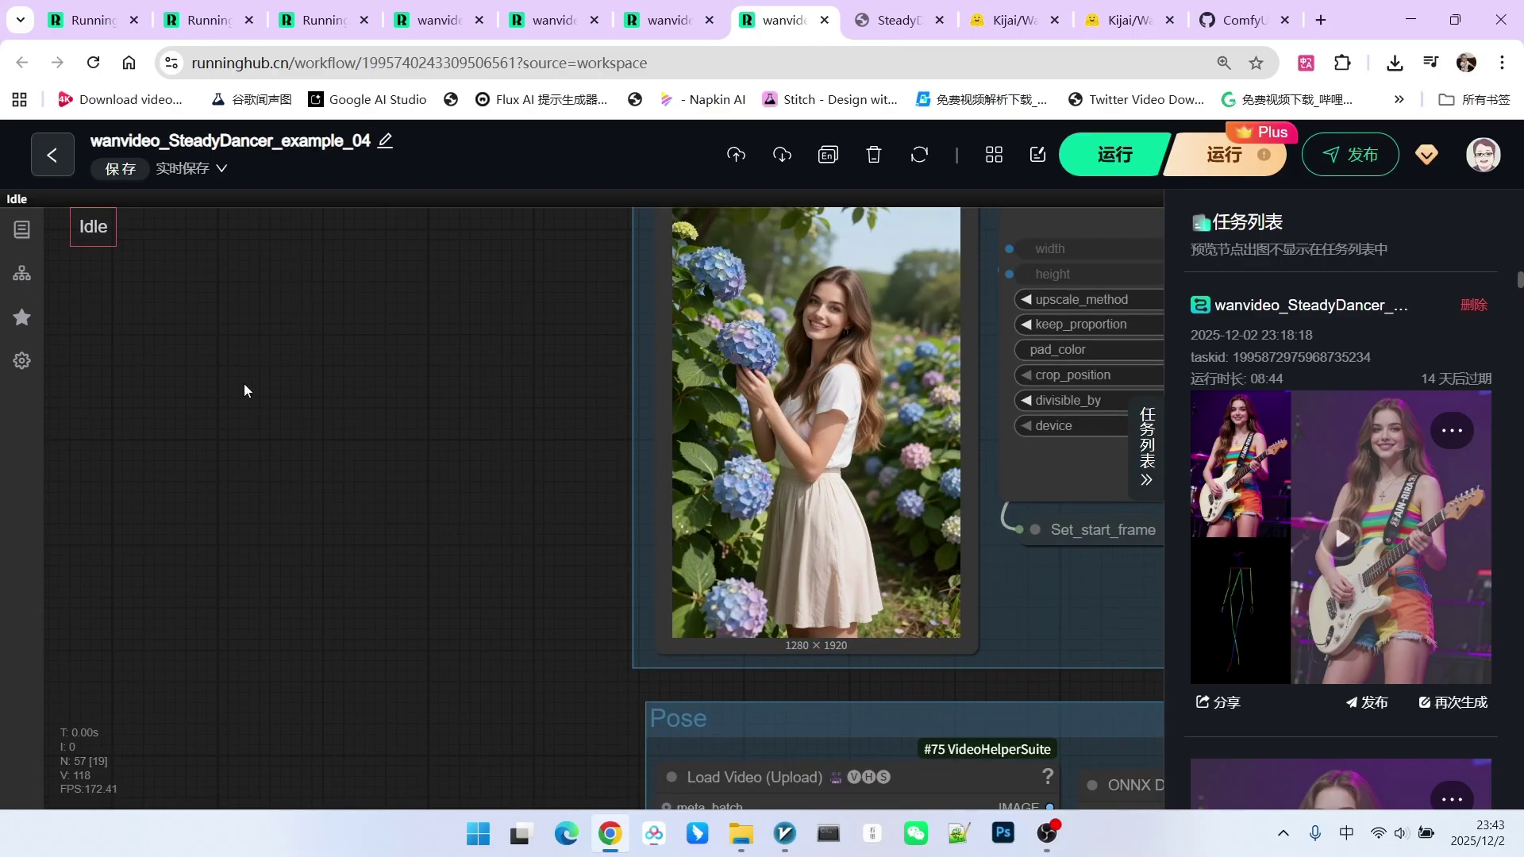
pyautogui.scroll(-5, 245, 382)
pyautogui.scroll(2, 316, 386)
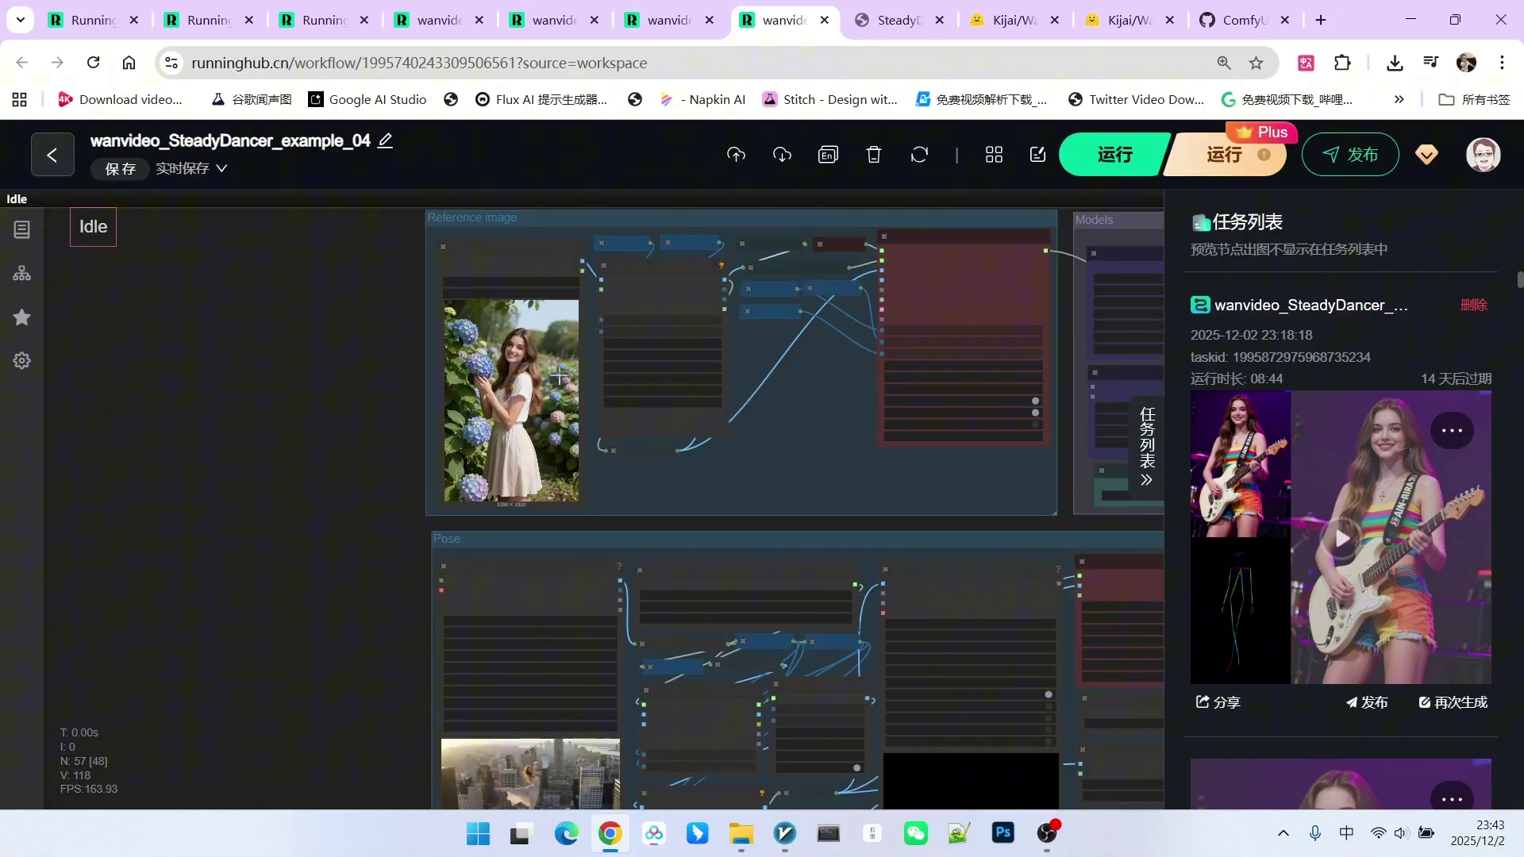
pyautogui.scroll(1, 560, 376)
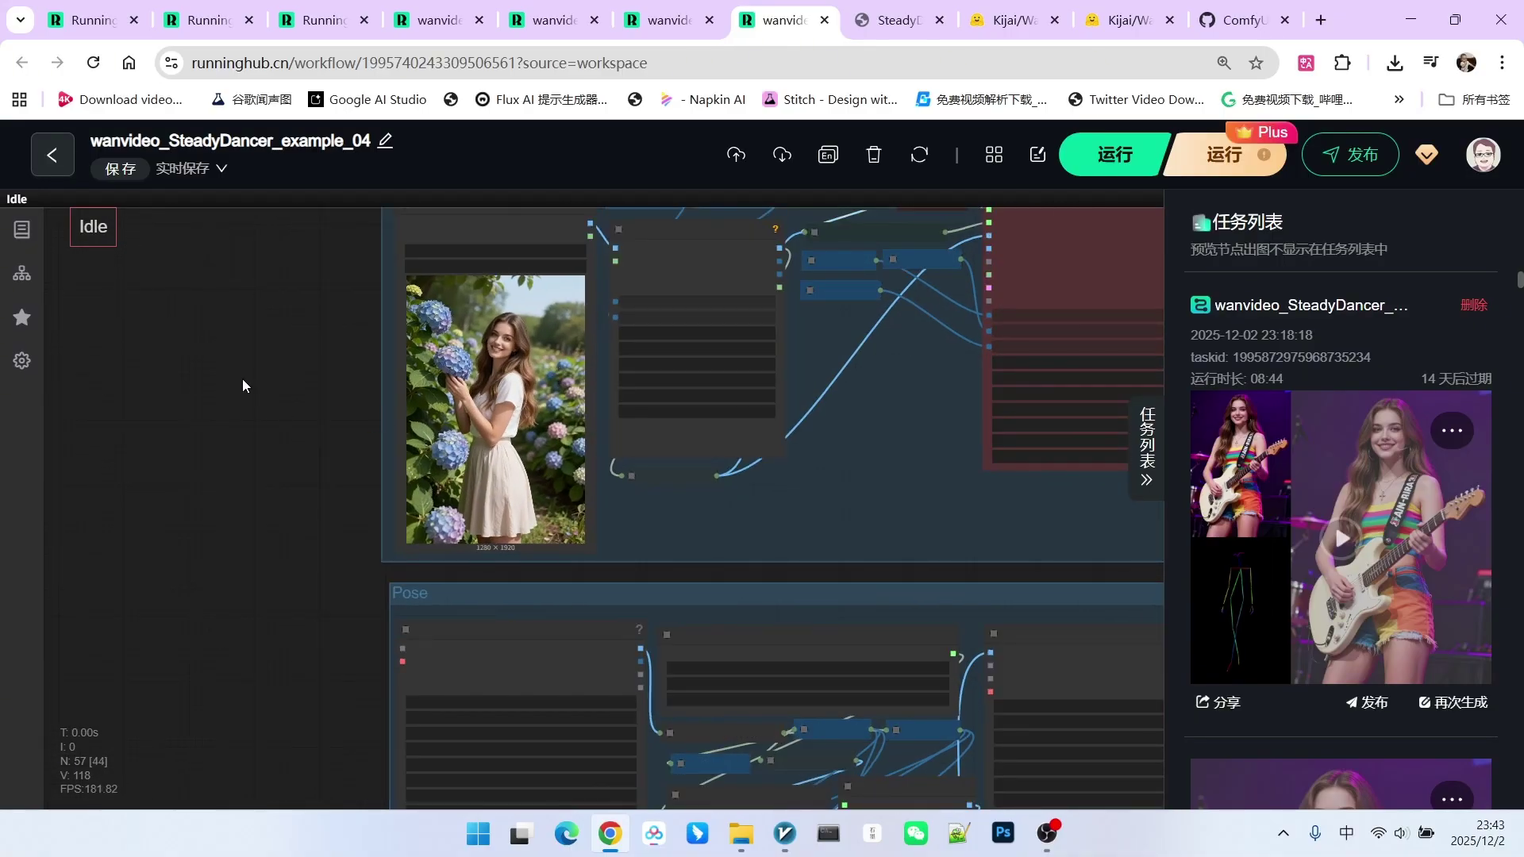
# Step: Examine the example_04 output previews, comparing the generated hydrangea garden video with its reference image and pose skeleton
pyautogui.scroll(-5, 244, 378)
pyautogui.scroll(4, 921, 611)
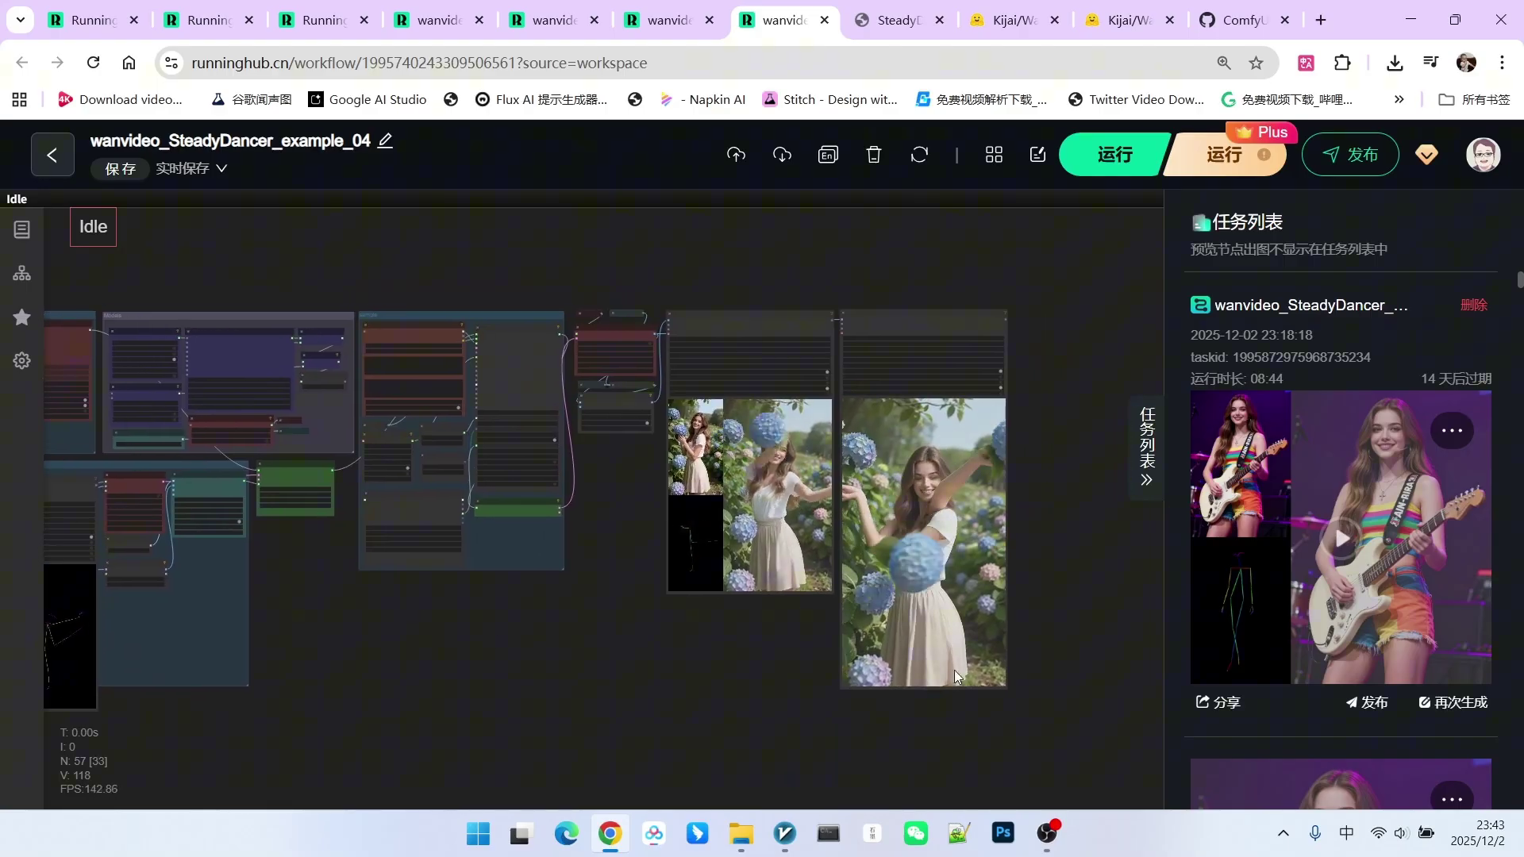
pyautogui.scroll(3, 1056, 517)
pyautogui.scroll(-1, 1050, 540)
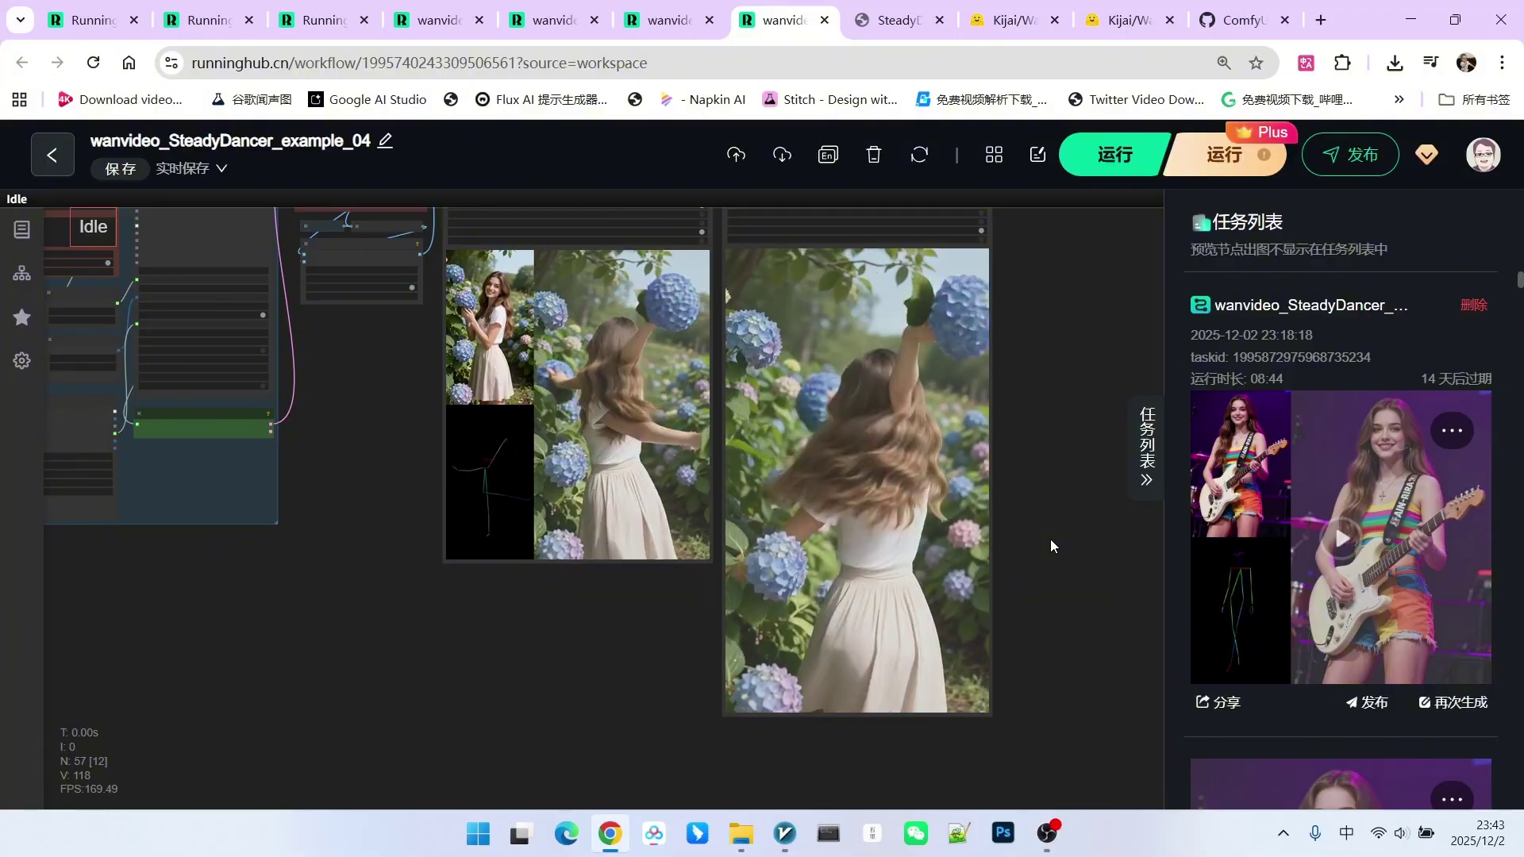
# Step: Return to the wanvideo_SteadyDancer_example_03 workflow and look over its full node layout, from reference image to outputs
pyautogui.hotkey('ctrl', 'shift', 'Tab')
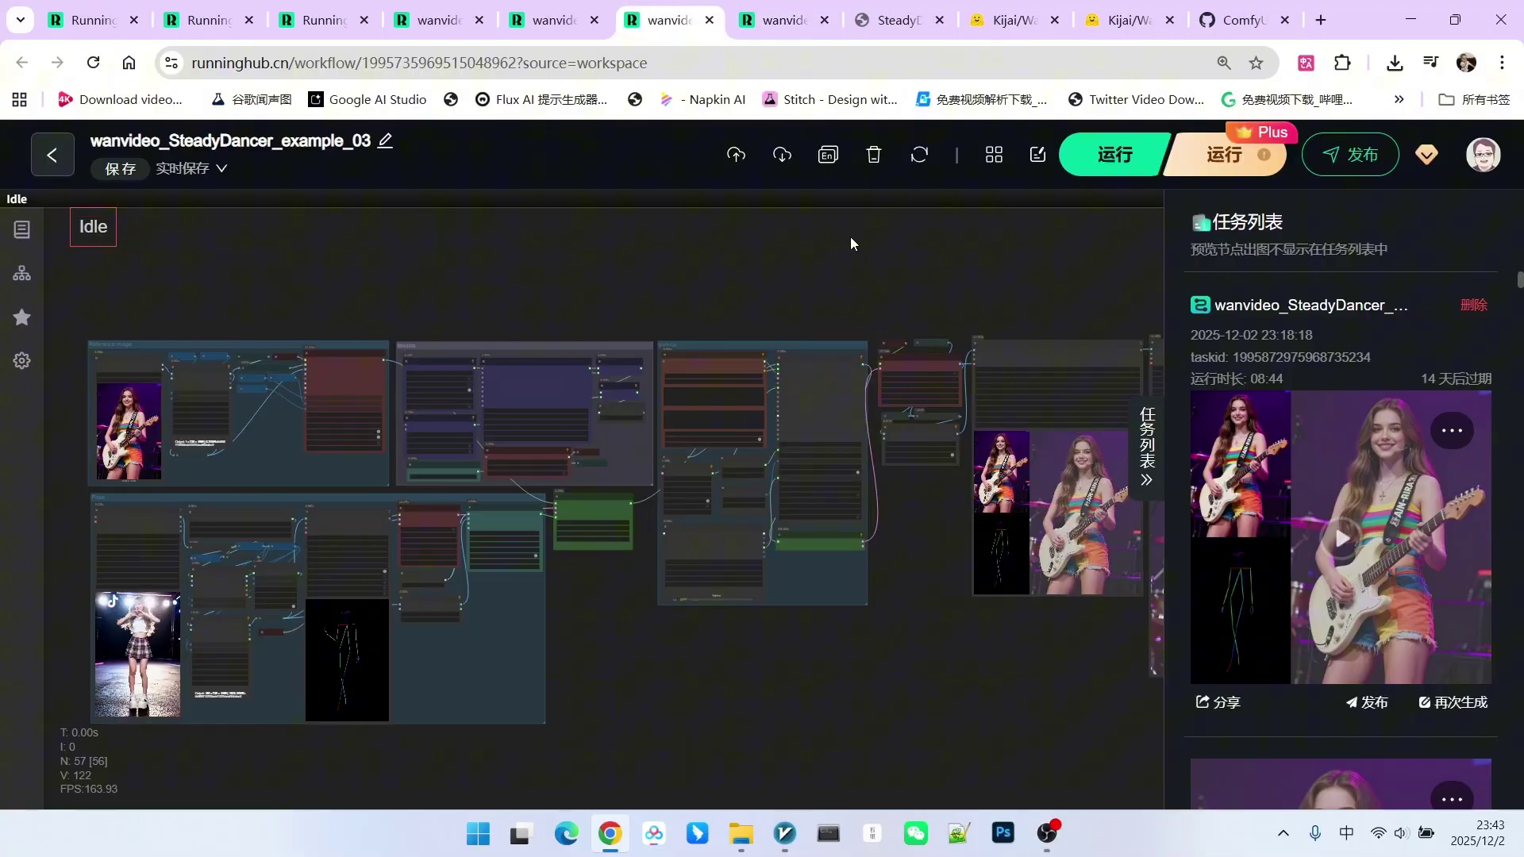
pyautogui.scroll(-3, 850, 236)
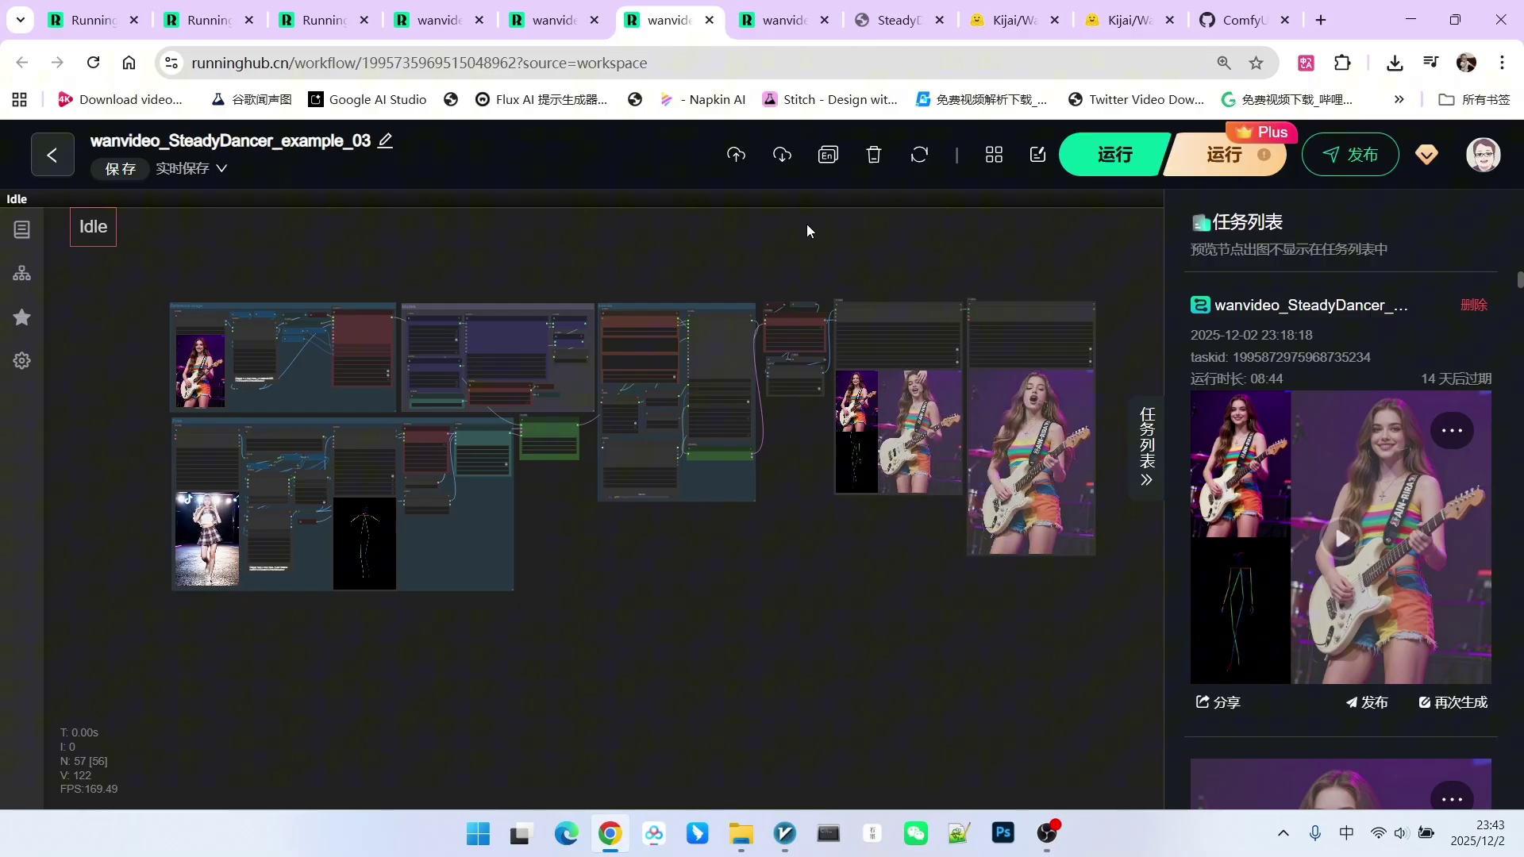
pyautogui.scroll(2, 873, 512)
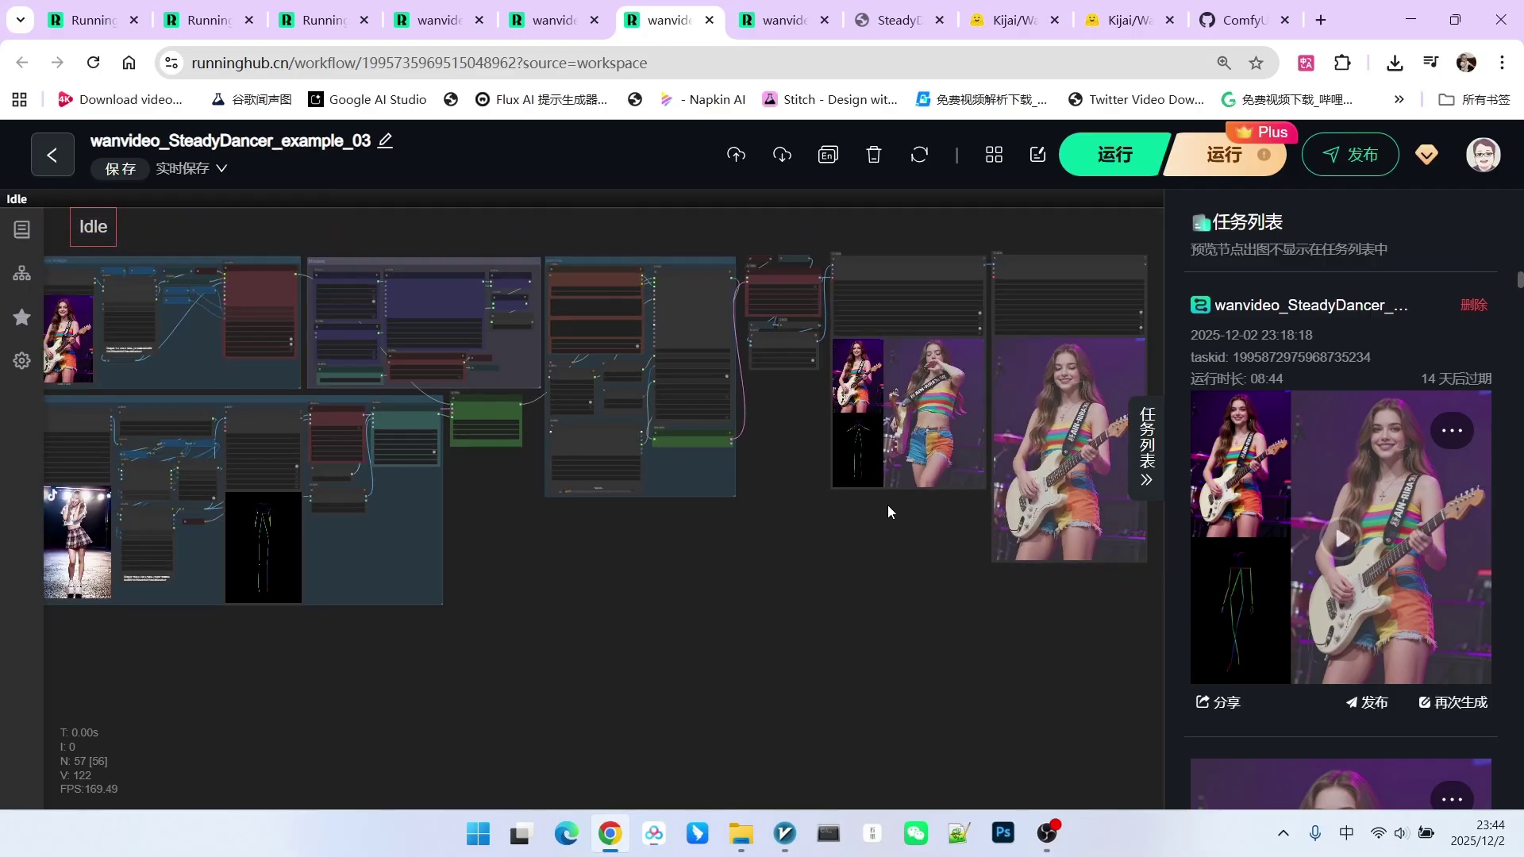
pyautogui.scroll(2, 888, 506)
pyautogui.scroll(-1, 902, 536)
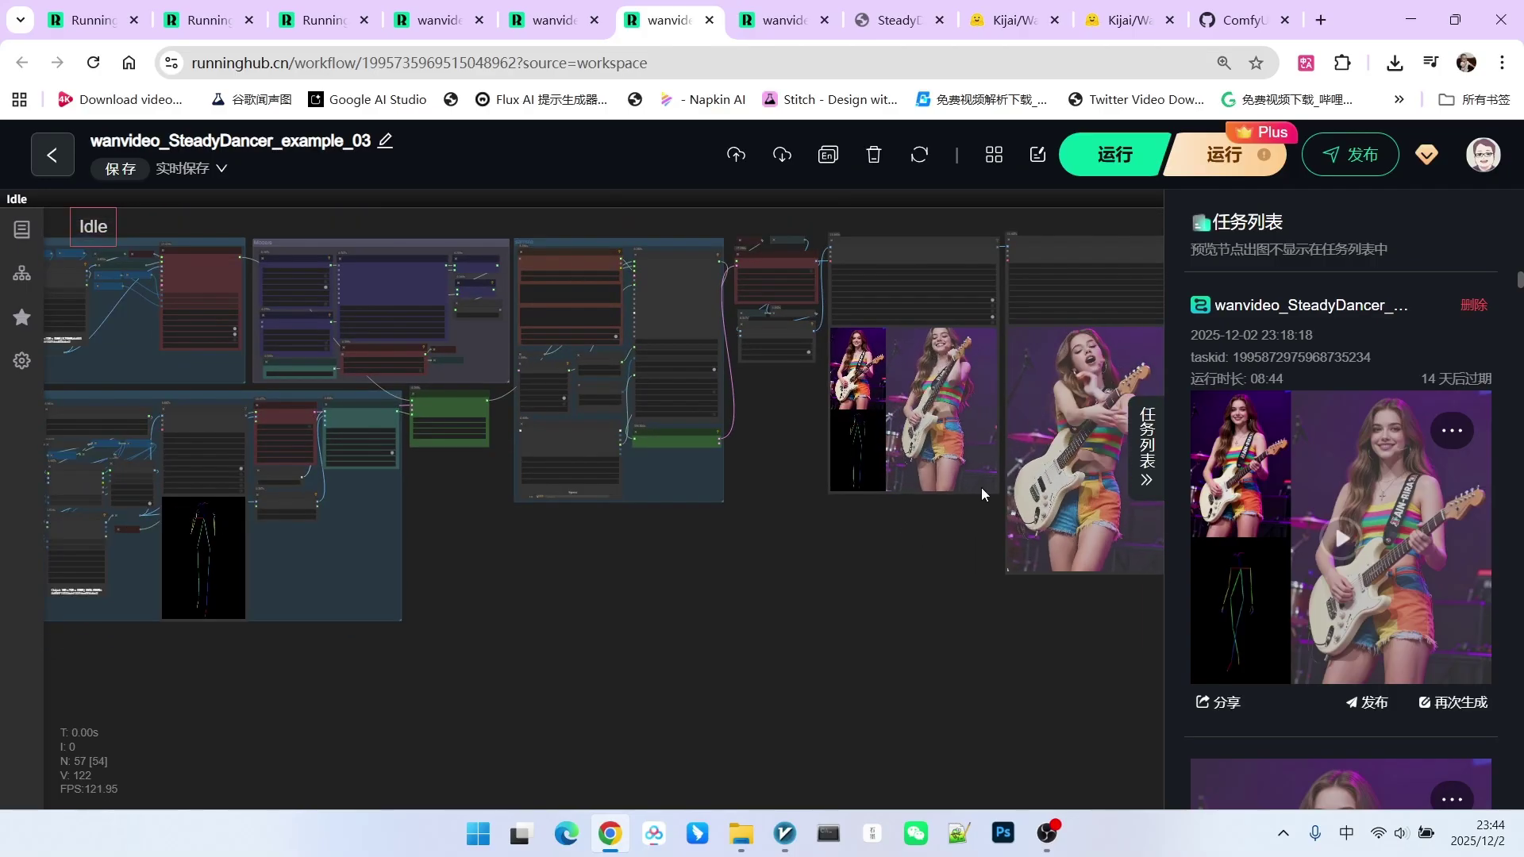
# Step: Inspect the example_03 guitarist output previews up close and play the side-by-side comparison video in the enlarged player
pyautogui.scroll(4, 1107, 415)
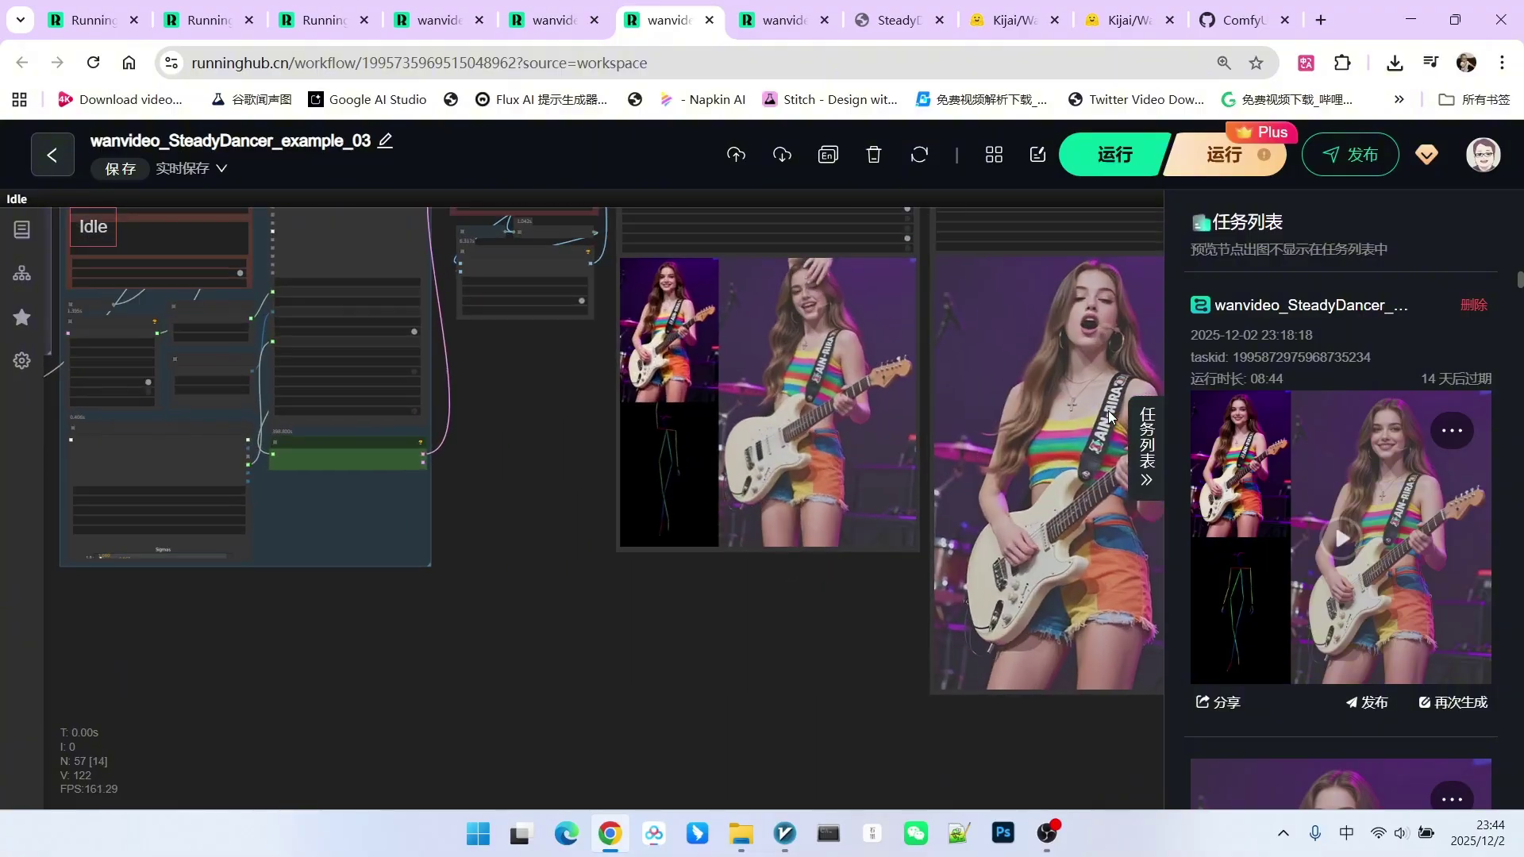
pyautogui.moveTo(808, 636); pyautogui.dragTo(569, 654)
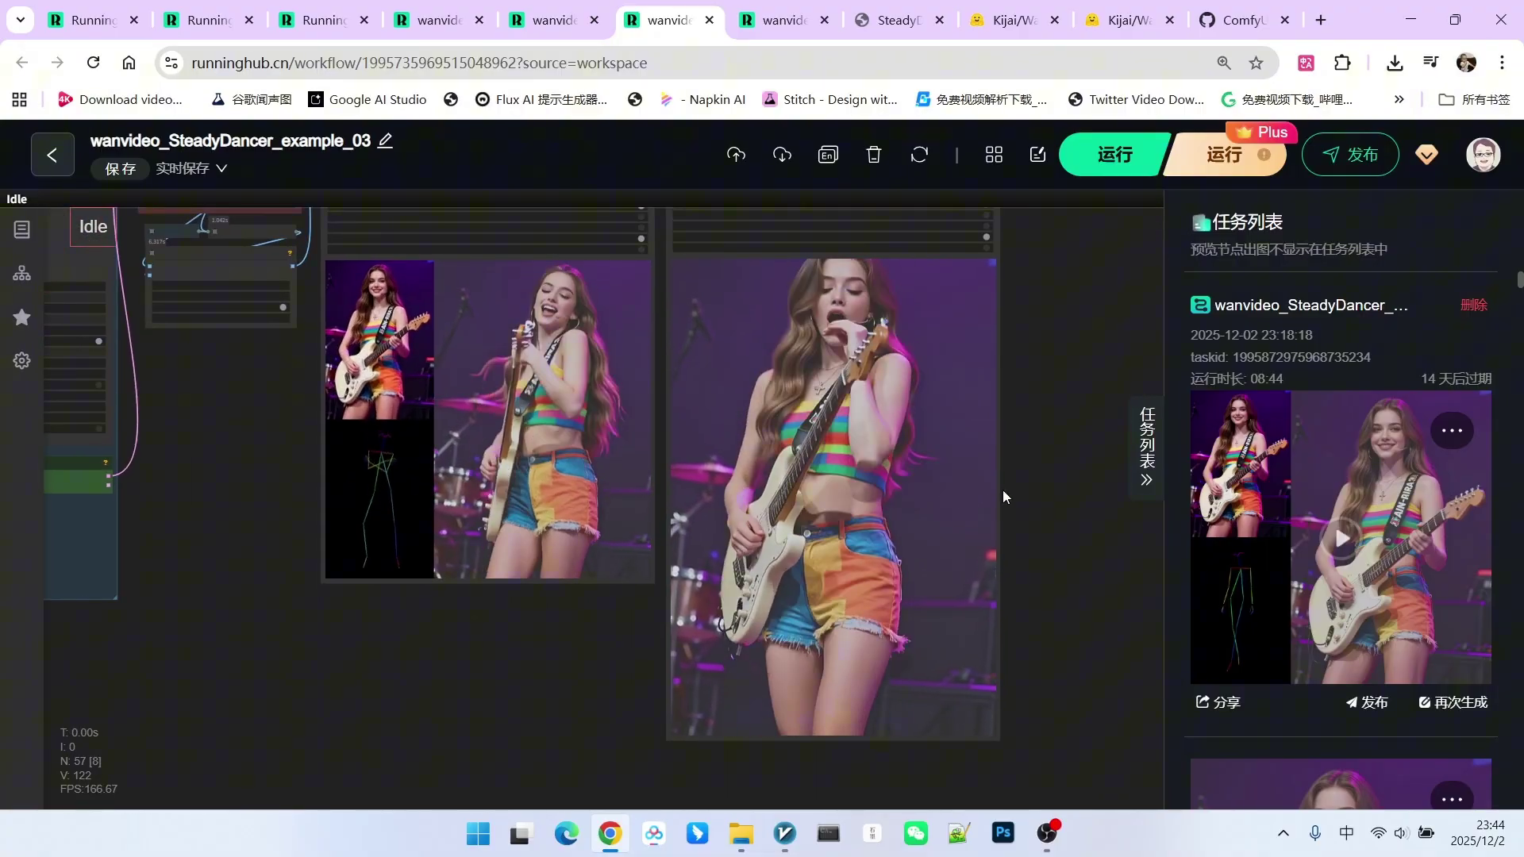
pyautogui.click(728, 451)
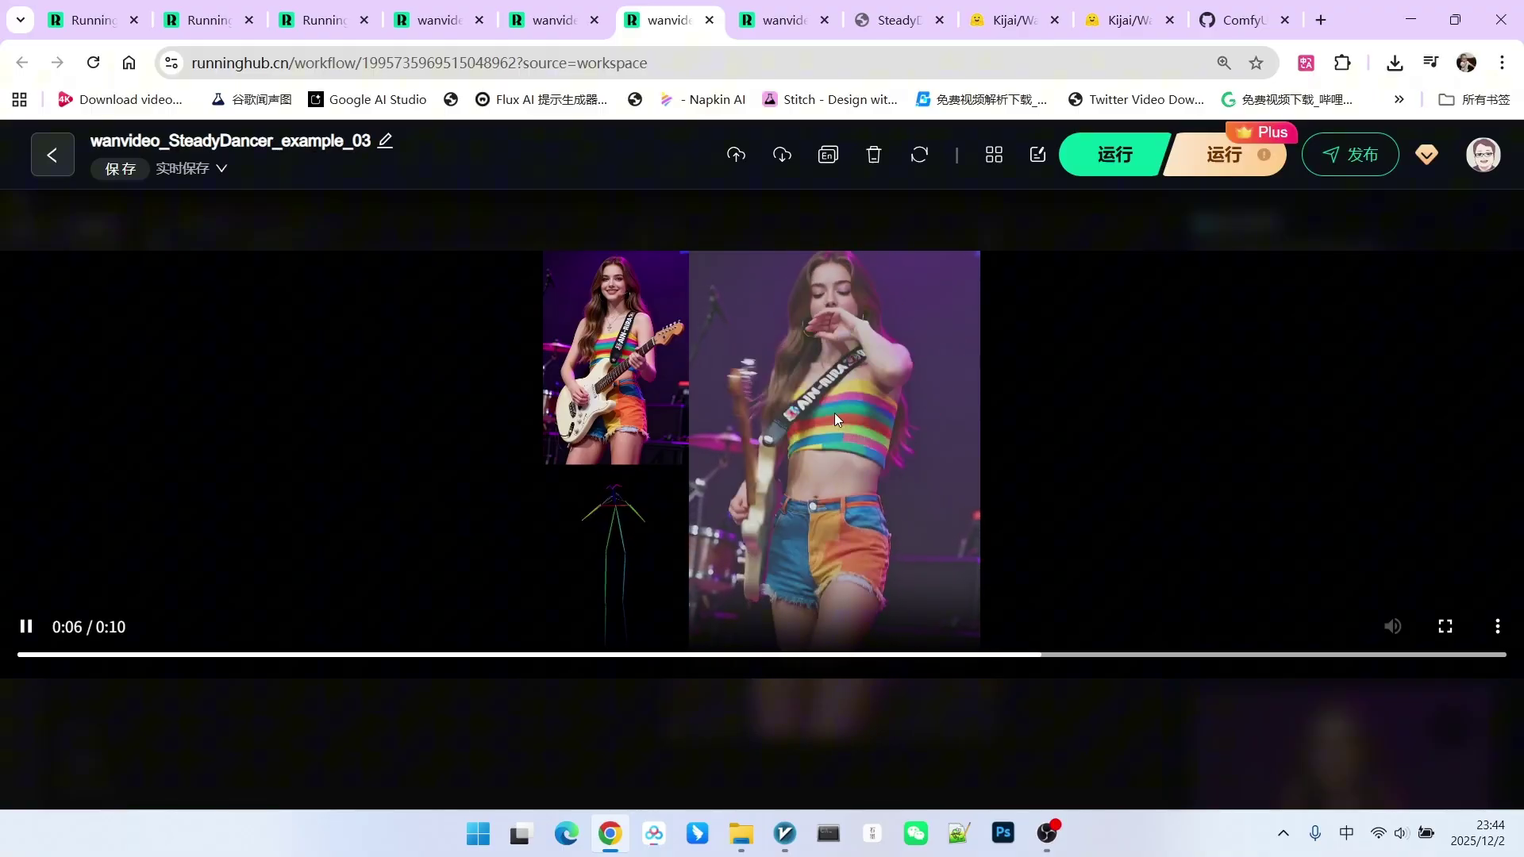
# Step: Return to the wanvideo_SteadyDancer_example_0 2 workflow and review its reference image and the dancer video in the Pose group
pyautogui.click(774, 20)
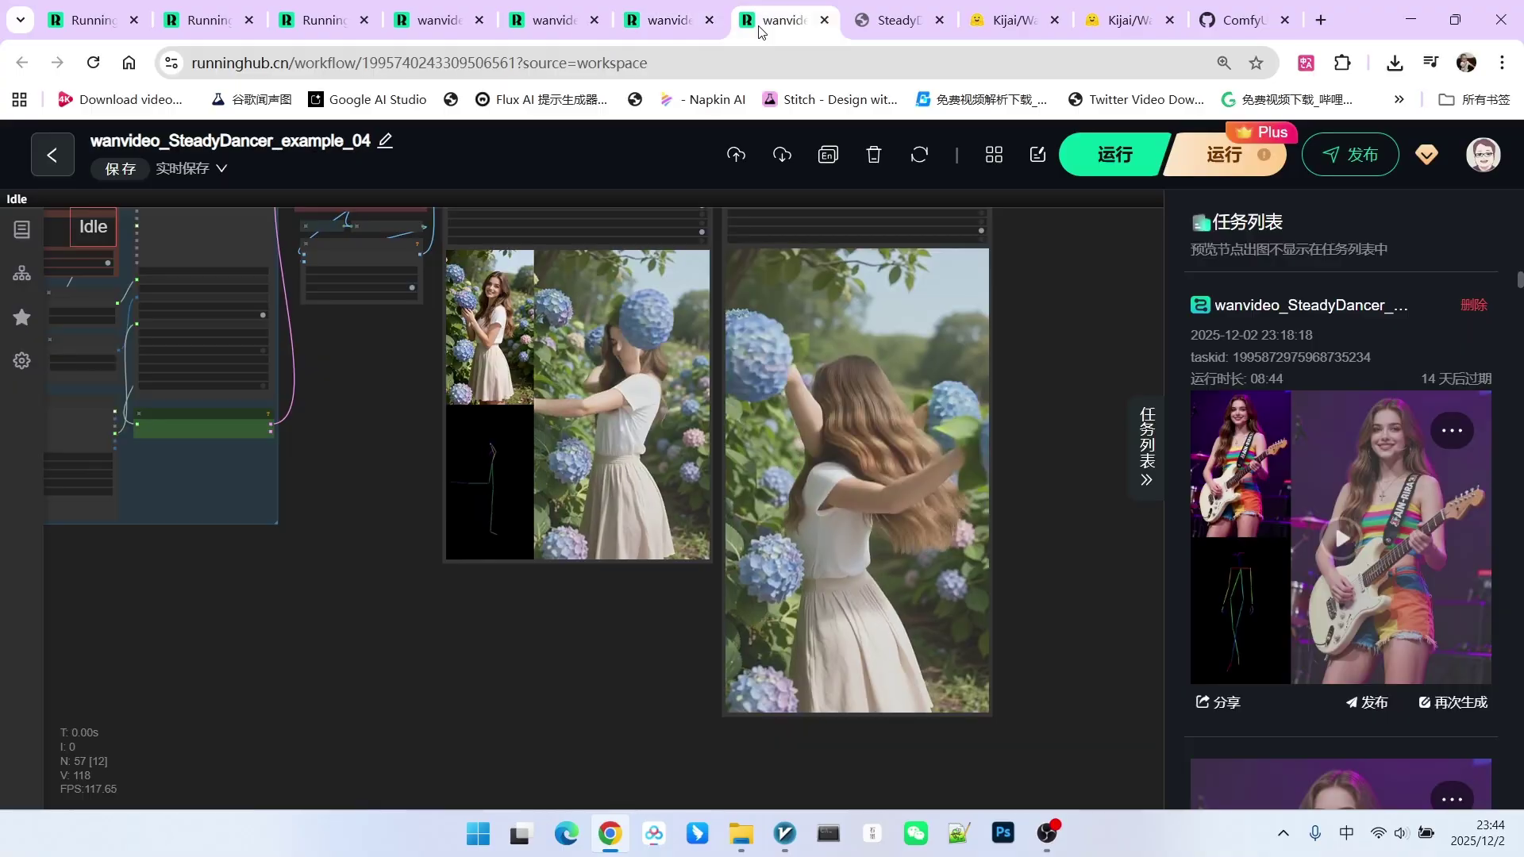
pyautogui.click(538, 35)
pyautogui.scroll(5, 151, 436)
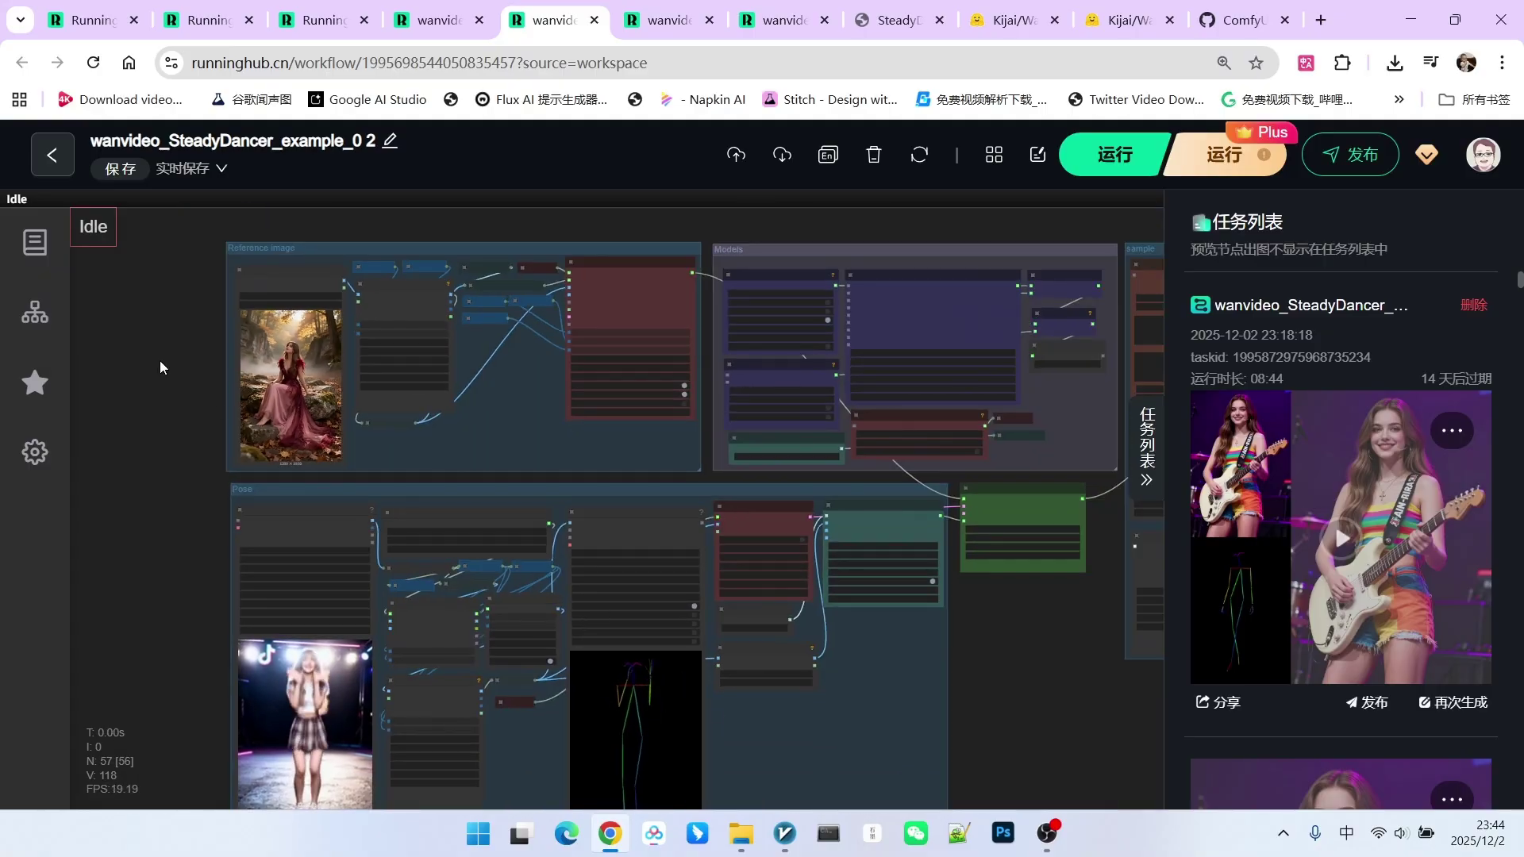
pyautogui.scroll(3, 161, 360)
pyautogui.scroll(-2, 197, 381)
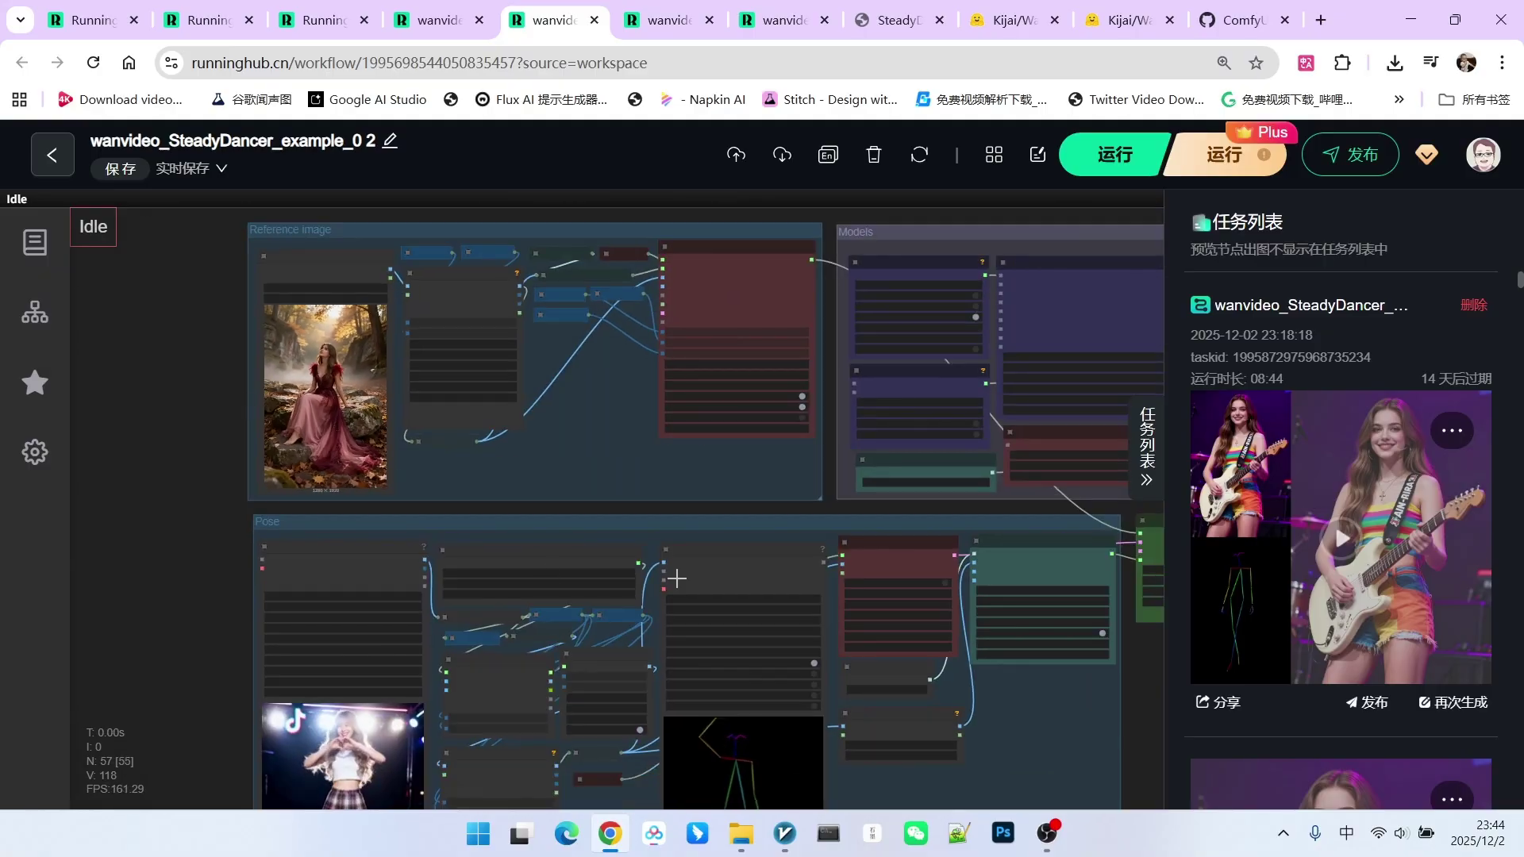
# Step: Review the example_0 2 generated dance previews again, following the woman's movements against the pose skeleton
pyautogui.scroll(-2, 678, 579)
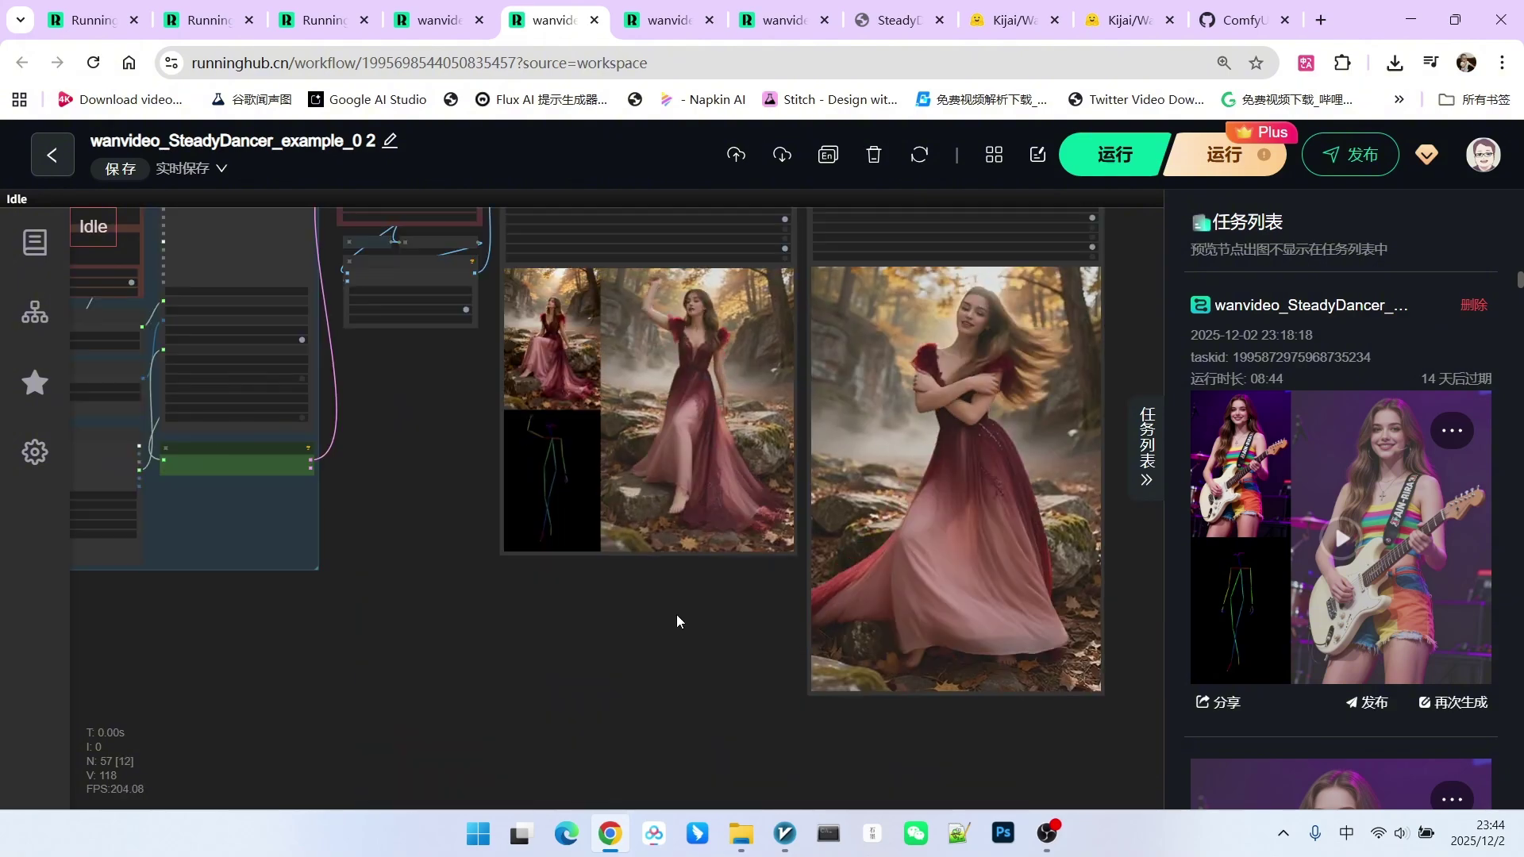
pyautogui.scroll(-3, 490, 646)
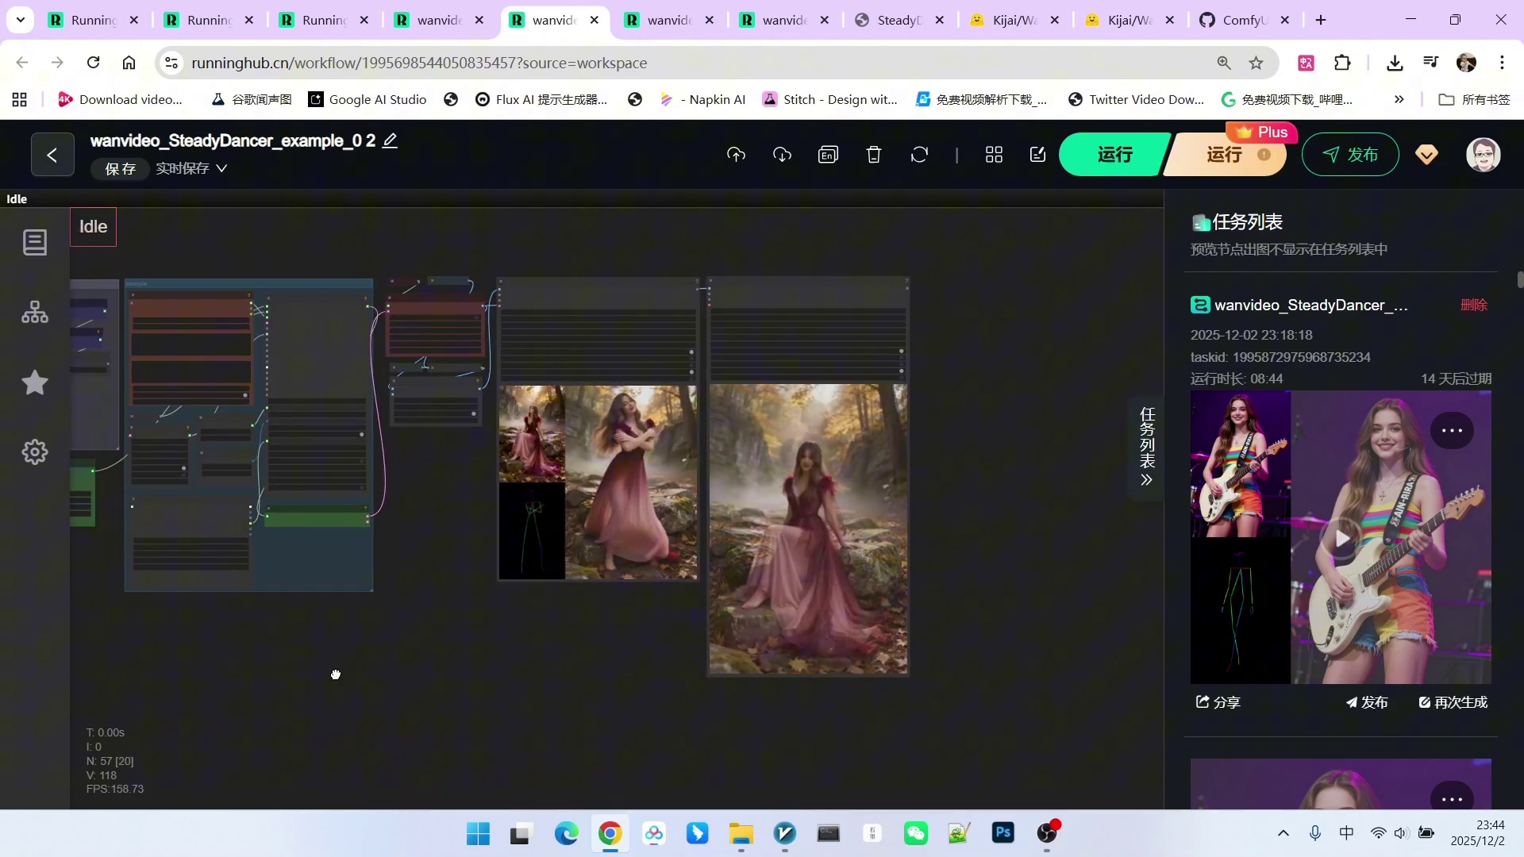
pyautogui.moveTo(394, 681); pyautogui.dragTo(602, 632)
pyautogui.scroll(1, 598, 588)
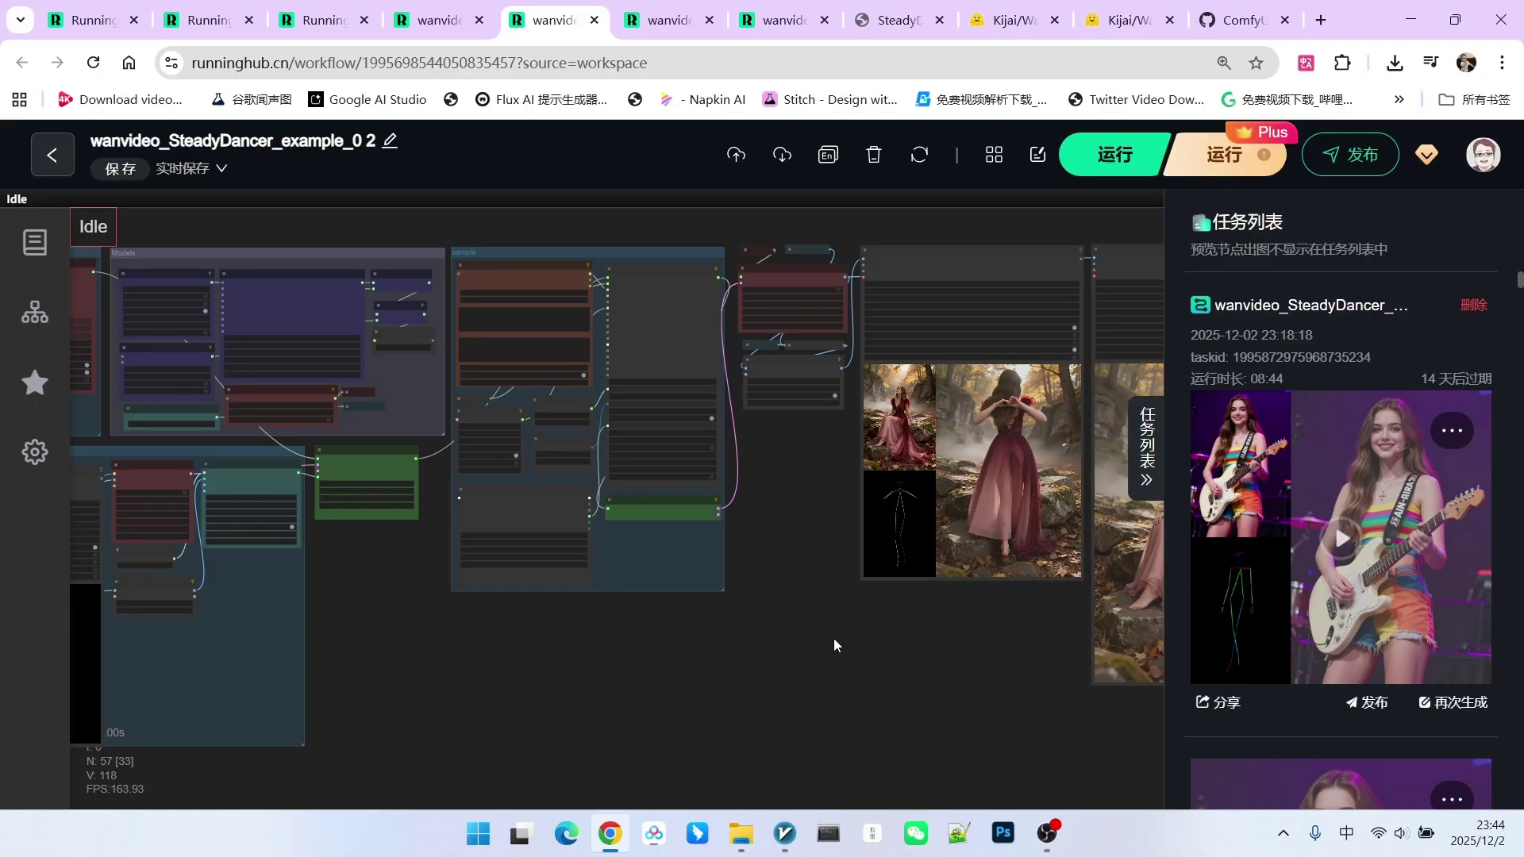
pyautogui.scroll(3, 912, 632)
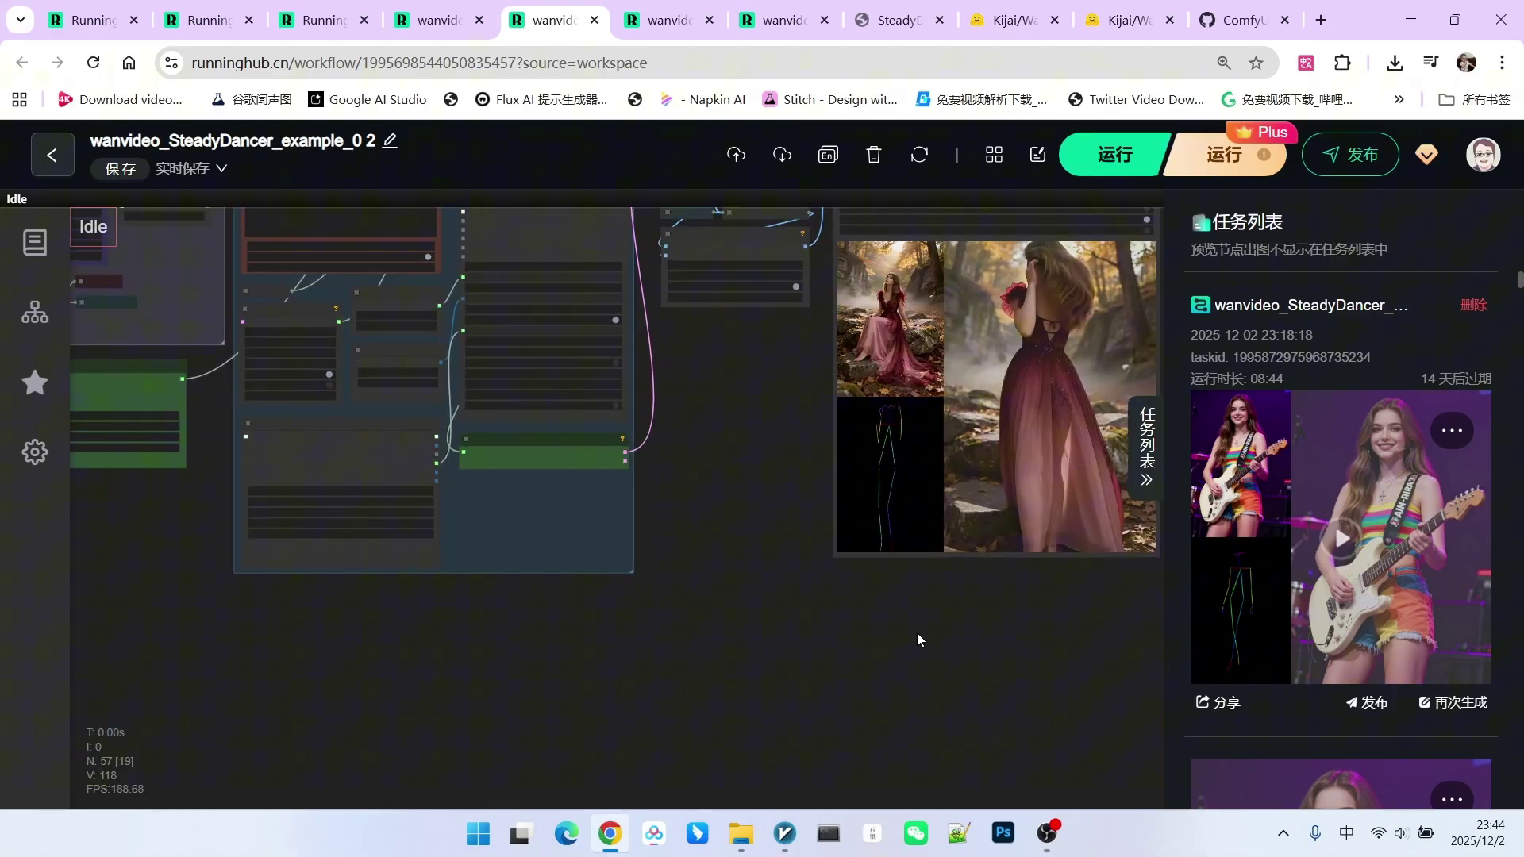
pyautogui.scroll(2, 911, 640)
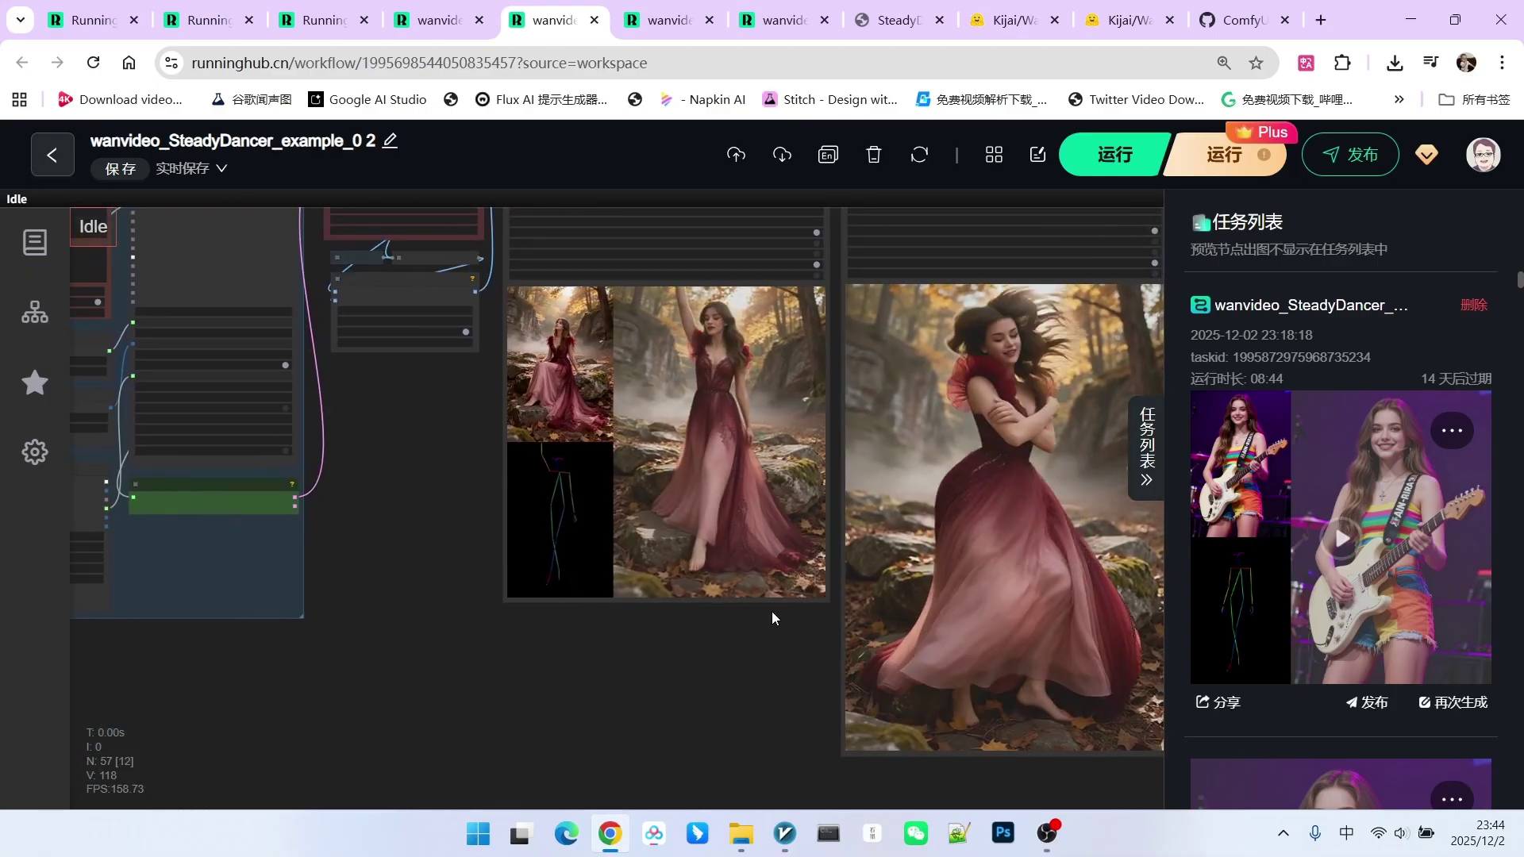
# Step: Switch back to the wanvideo_SteadyDancer_example_04 workflow and look over the whole node graph with its output previews
pyautogui.hotkey('ctrl', 'Tab')
pyautogui.hotkey('ctrl', 'Tab')
pyautogui.scroll(-5, 632, 634)
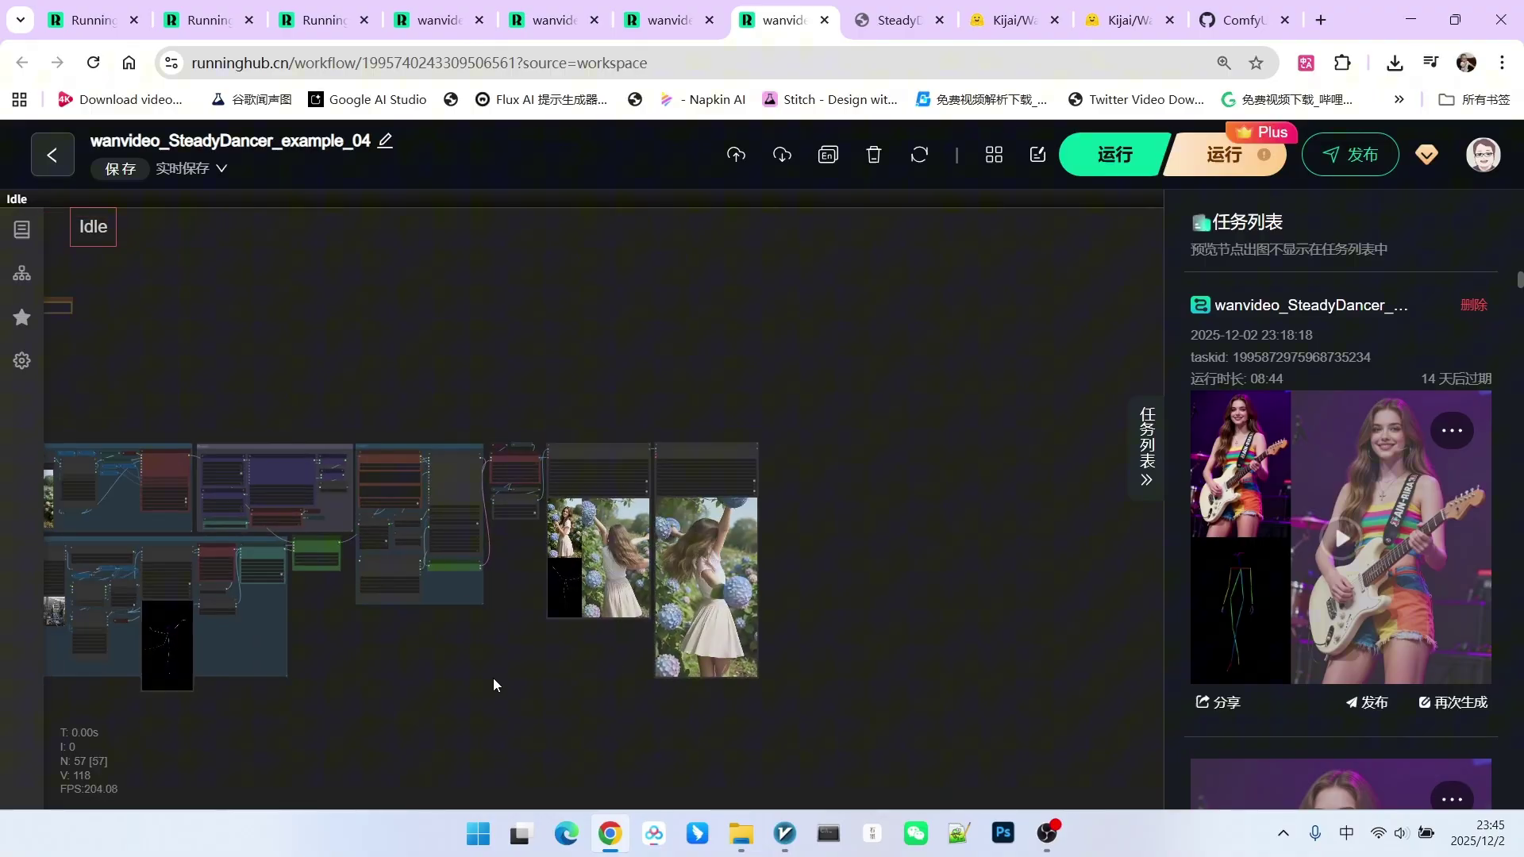
pyautogui.moveTo(493, 678); pyautogui.dragTo(697, 576)
pyautogui.scroll(2, 715, 600)
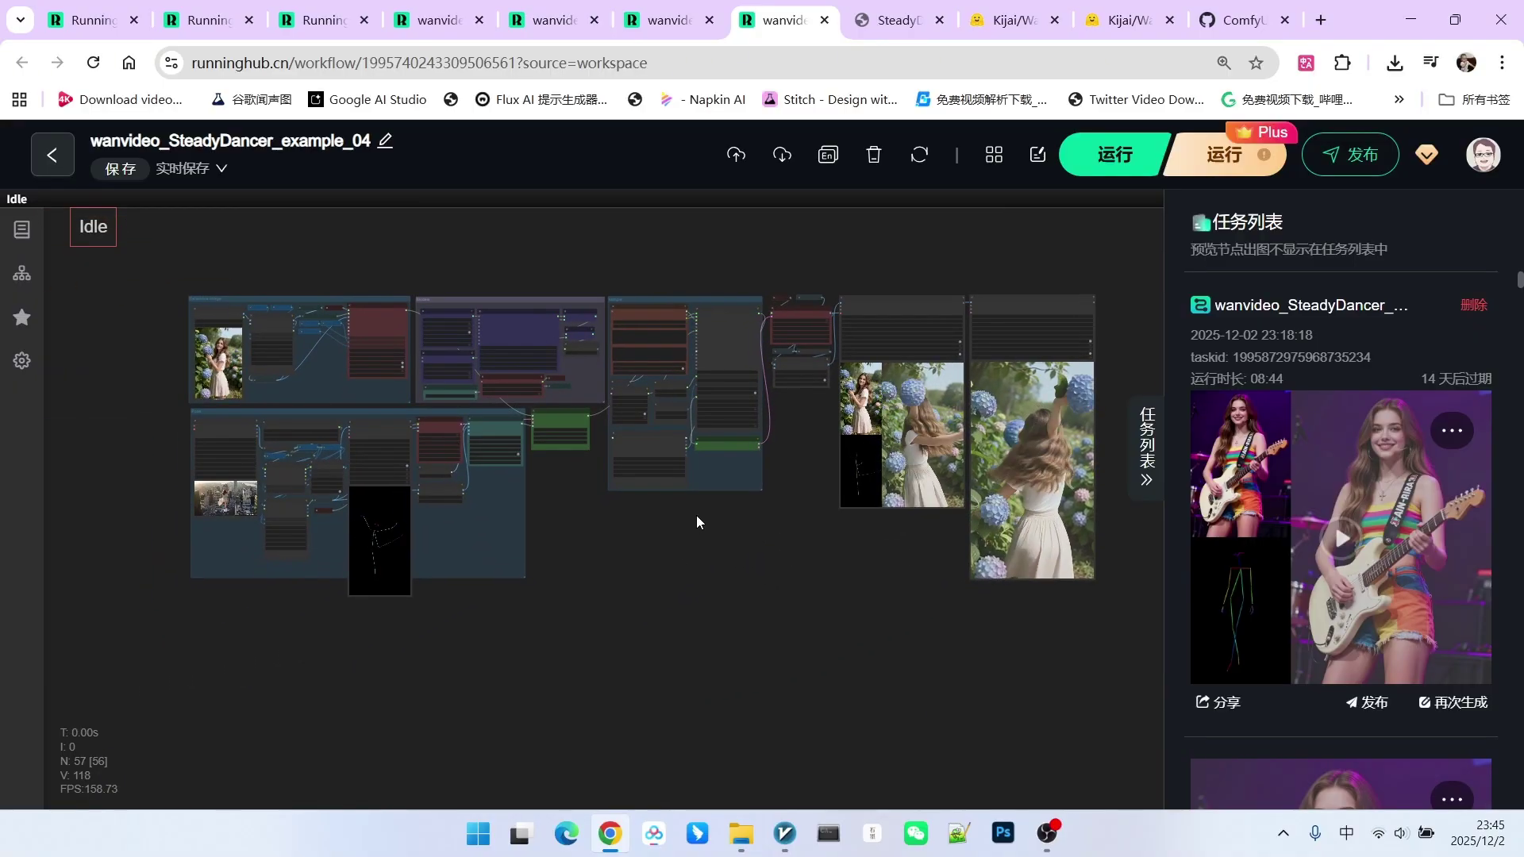